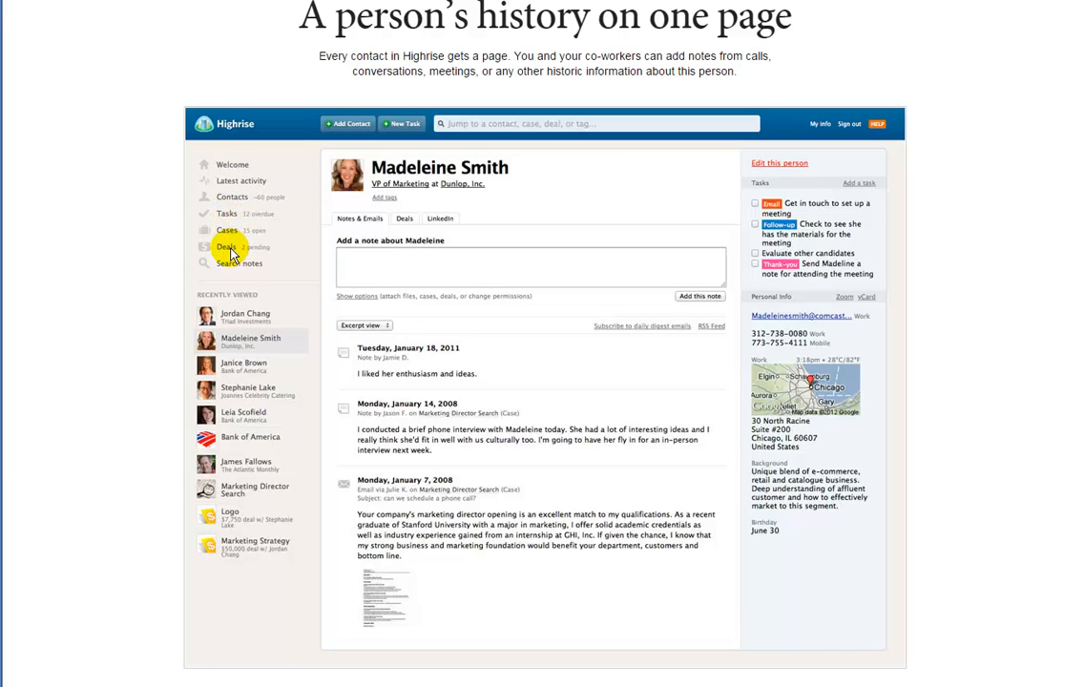
Scroll the tour down to the tasks section and its 'Your upcoming tasks' example.
scroll(237, 265, "down", 4)
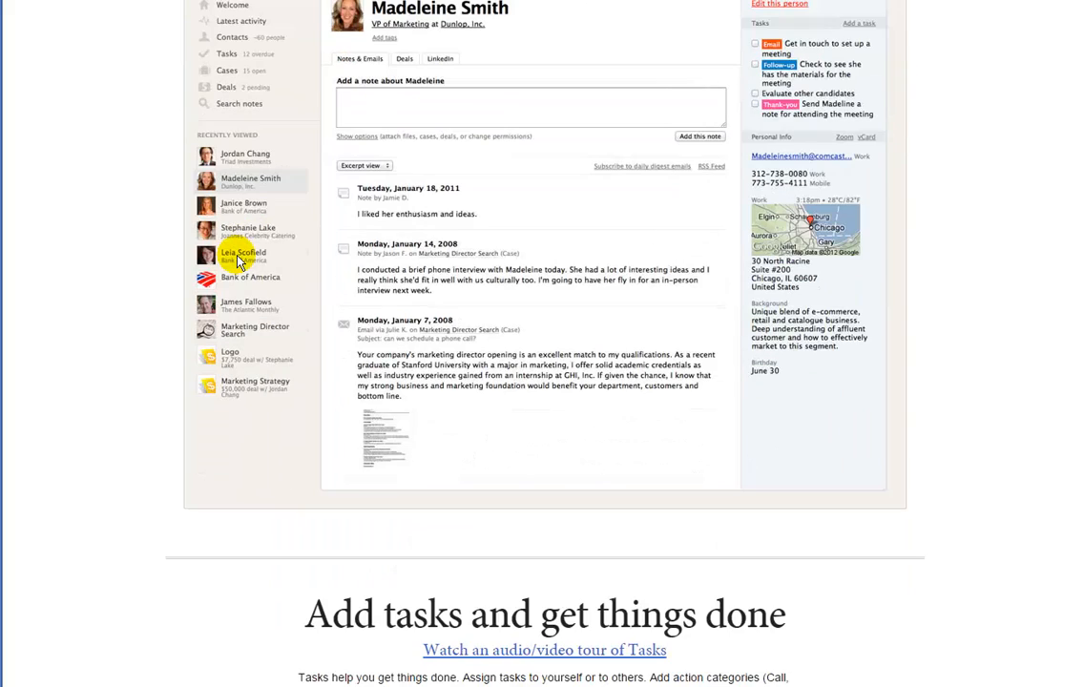
scroll(237, 263, "down", 3)
scroll(239, 263, "down", 1)
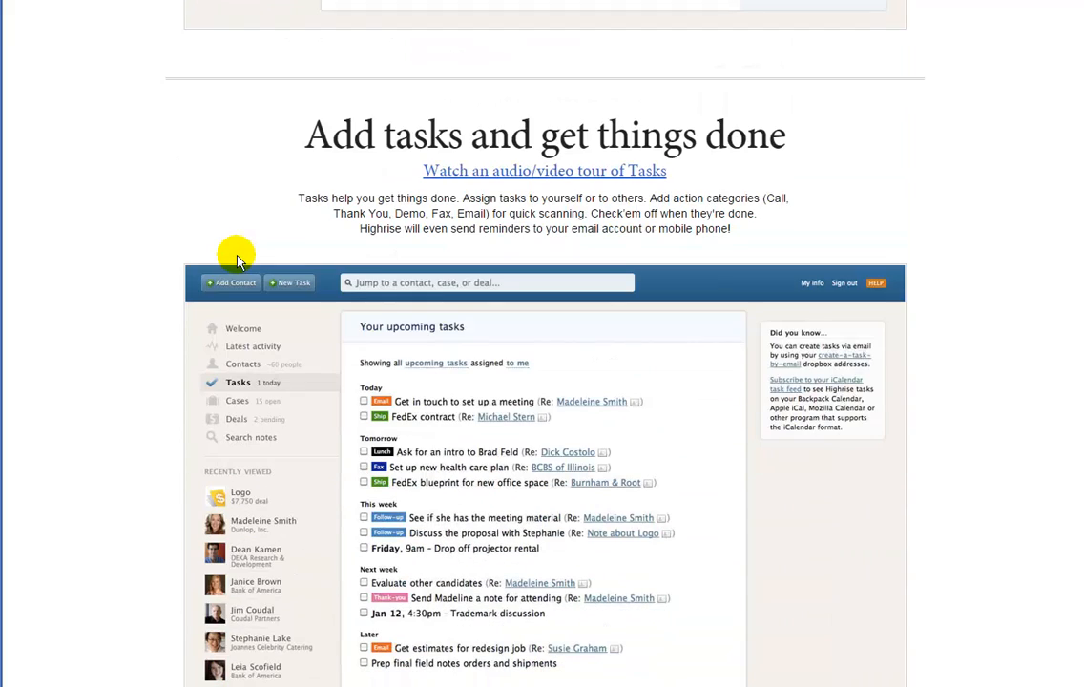
scroll(239, 262, "down", 1)
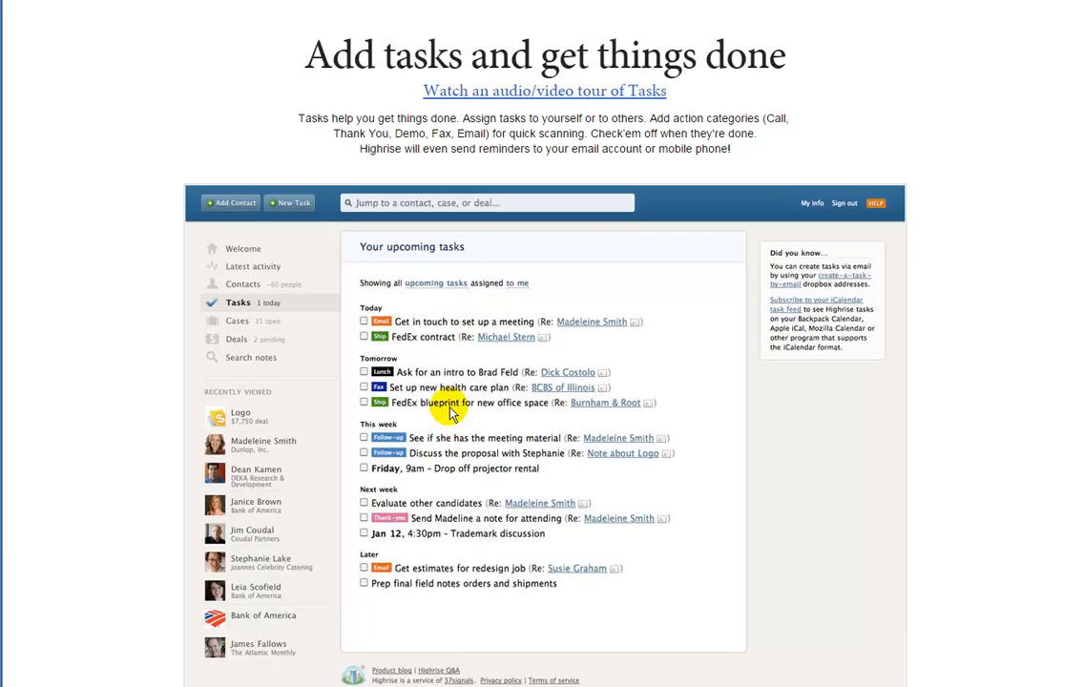
Play the Tasks audio/video tour until it nearly ends at 00:56 of 00:57.
left_click(561, 95)
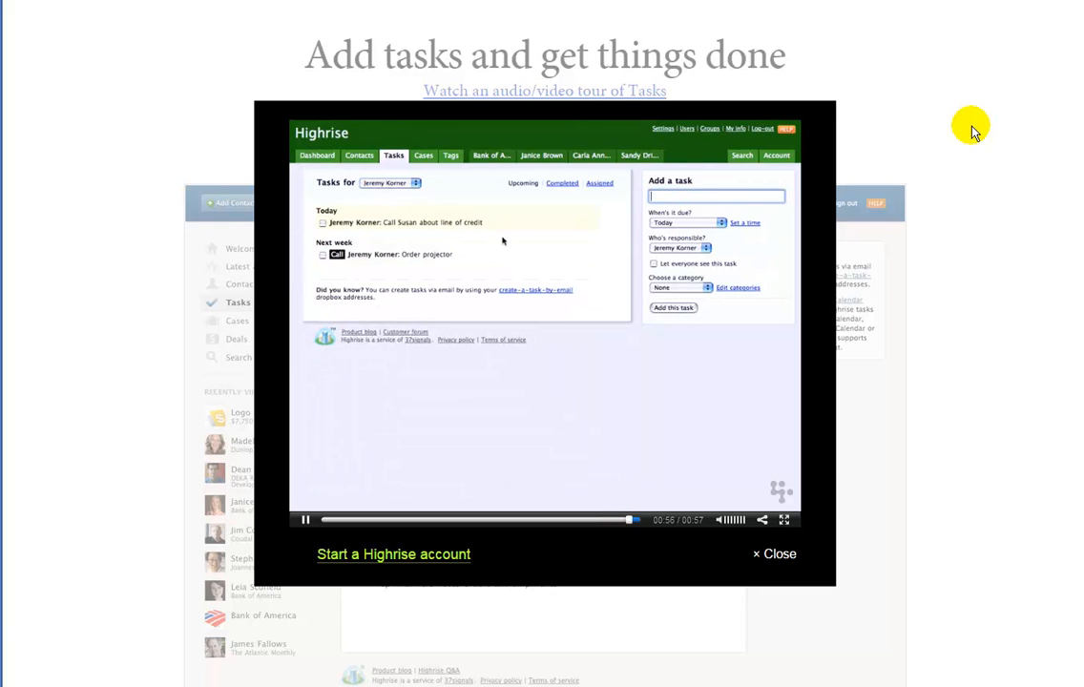
scroll(973, 404, "down", 5)
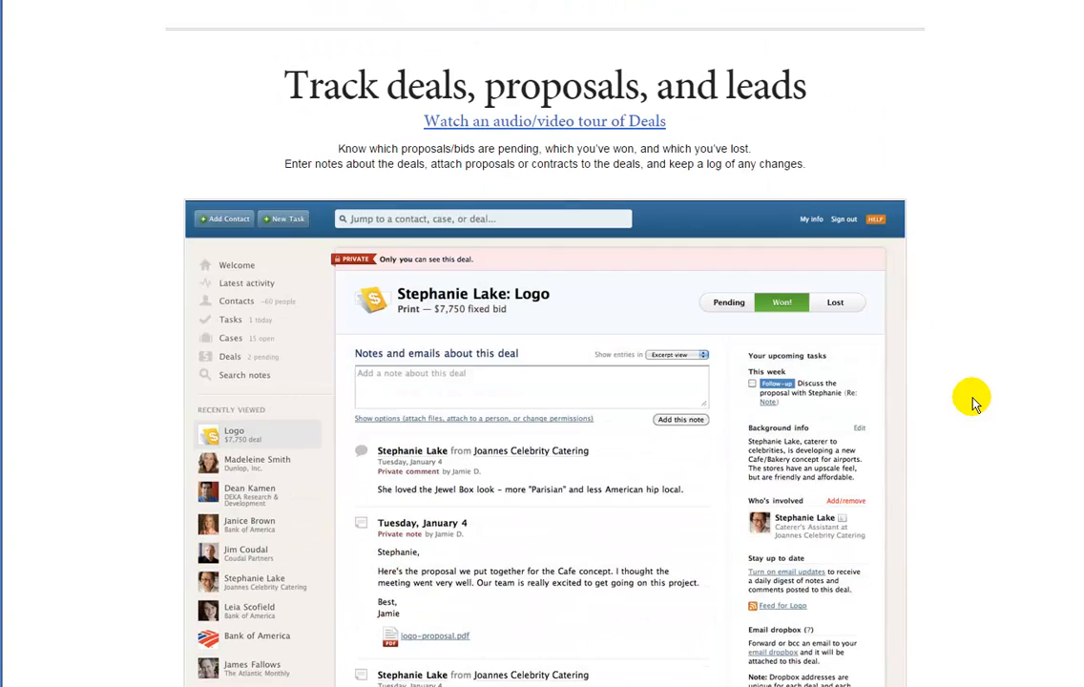
Scroll to the 'Track deals, proposals, and leads' section showing the sample $7,750 deal.
scroll(974, 405, "down", 2)
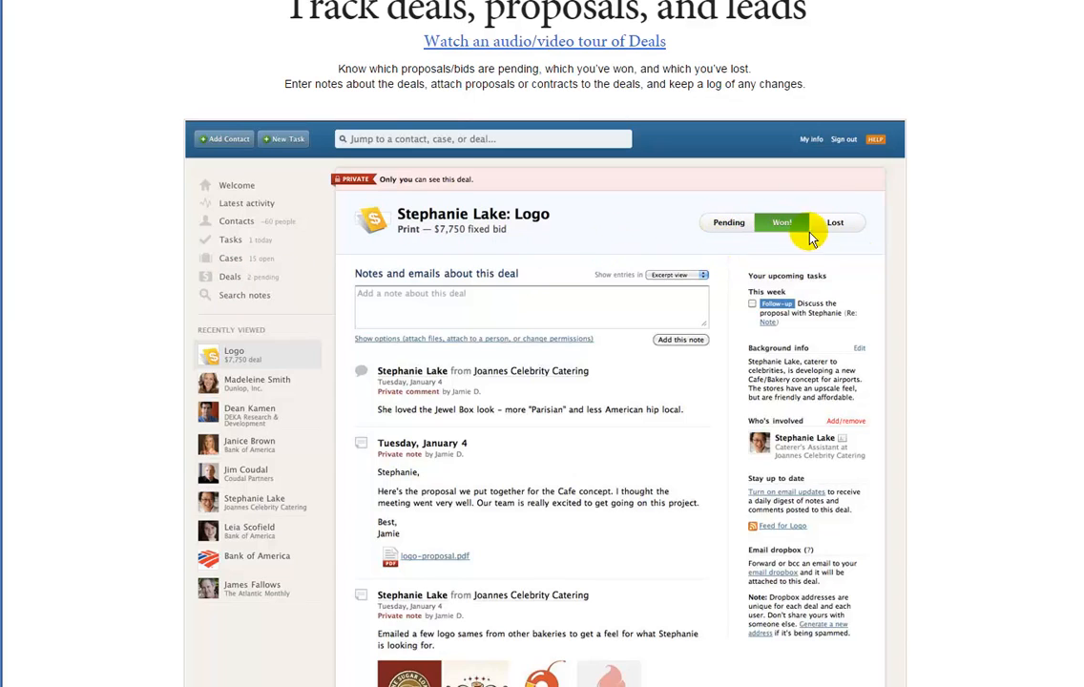
scroll(459, 236, "down", 2)
scroll(458, 236, "down", 5)
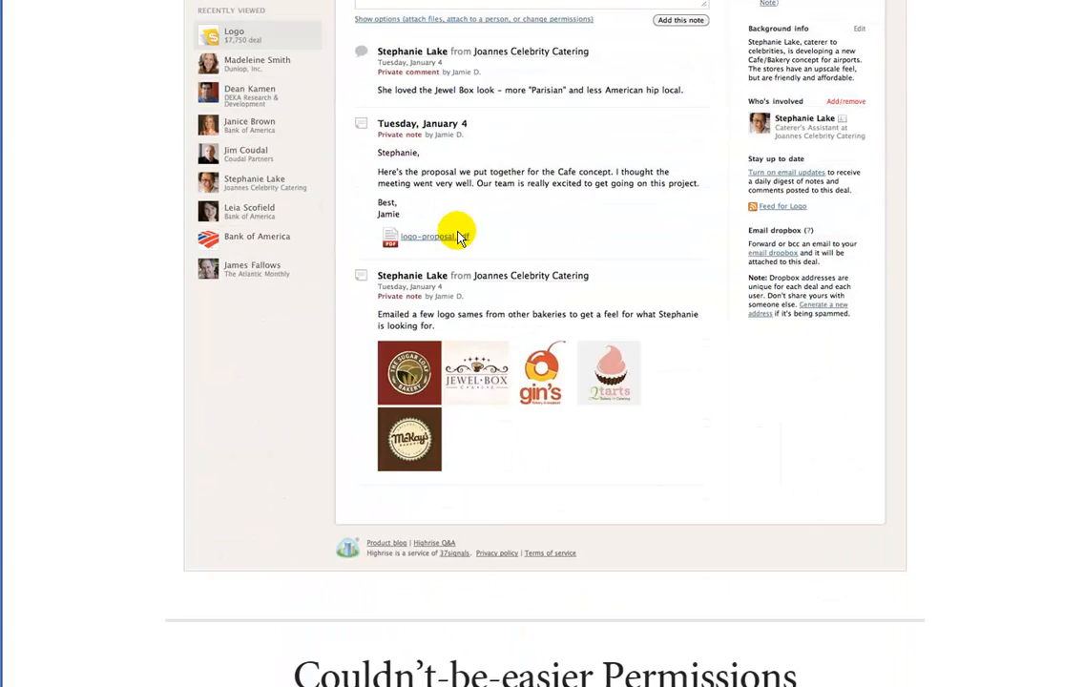
scroll(458, 237, "up", 9)
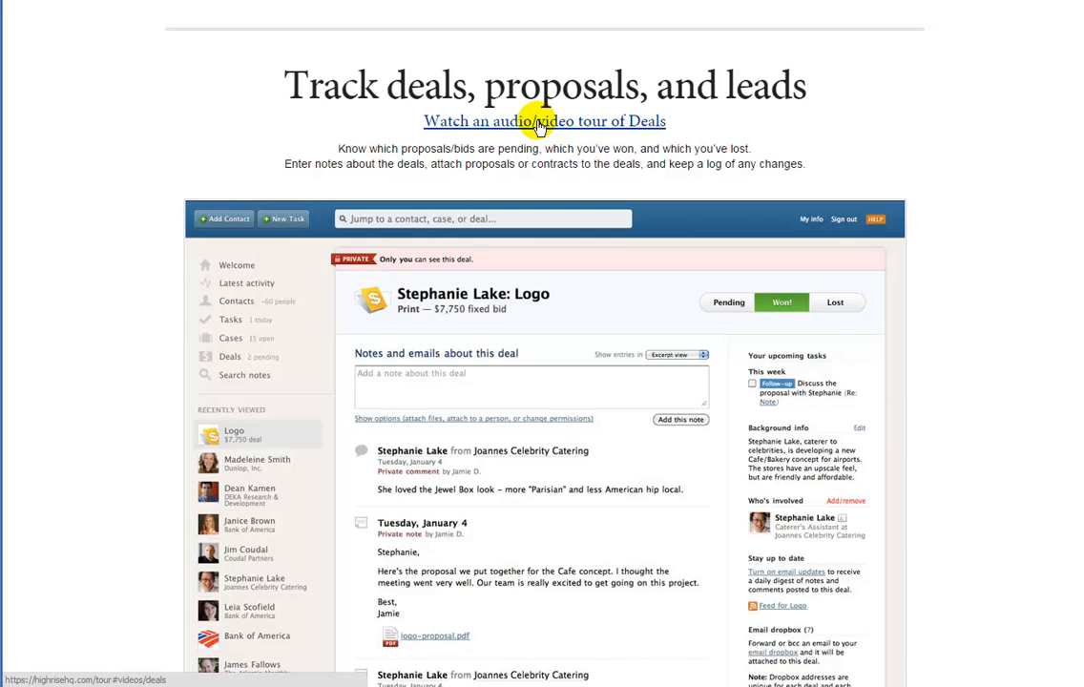
left_click(539, 122)
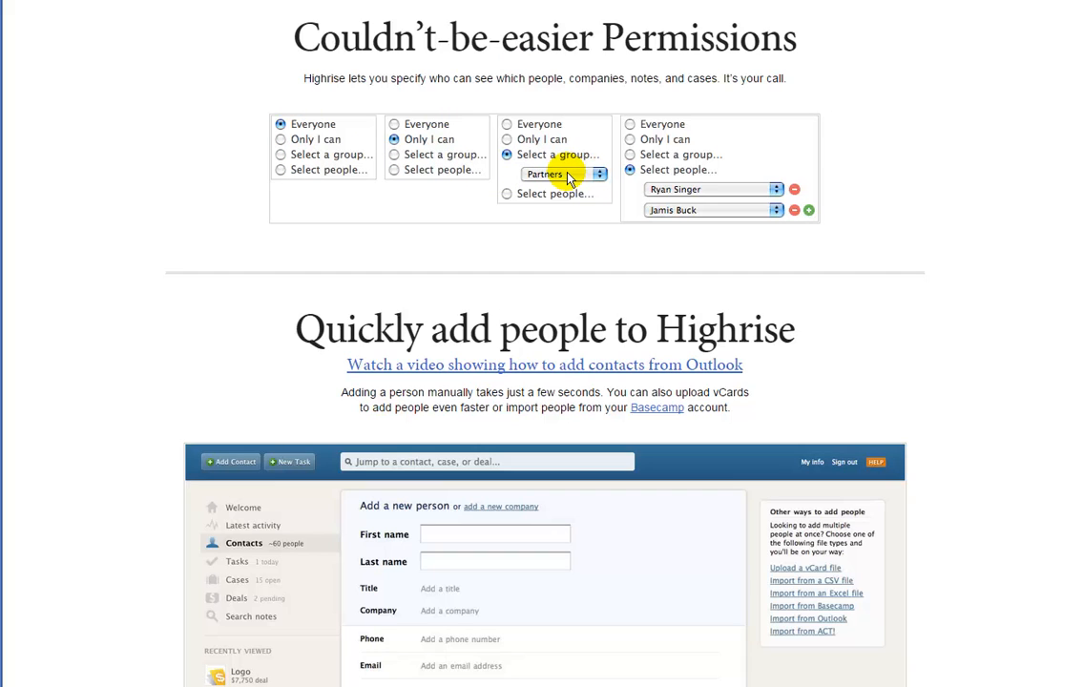
Scroll past the add-people and email sections to 'All of your contacts in one place'.
scroll(865, 204, "down", 3)
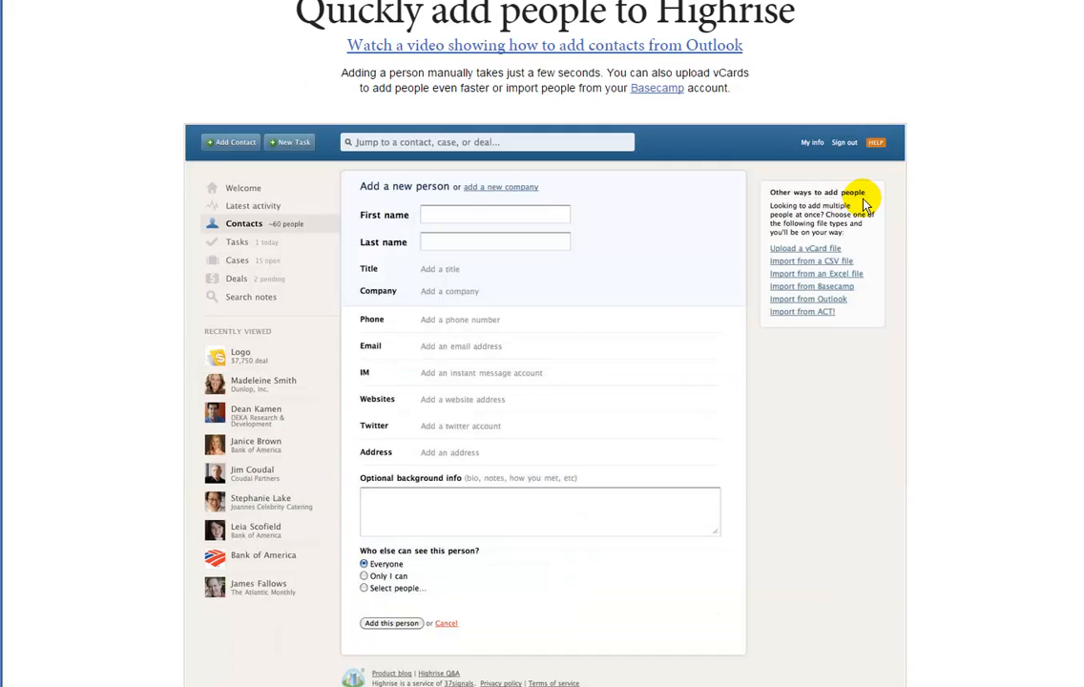
scroll(865, 204, "up", 1)
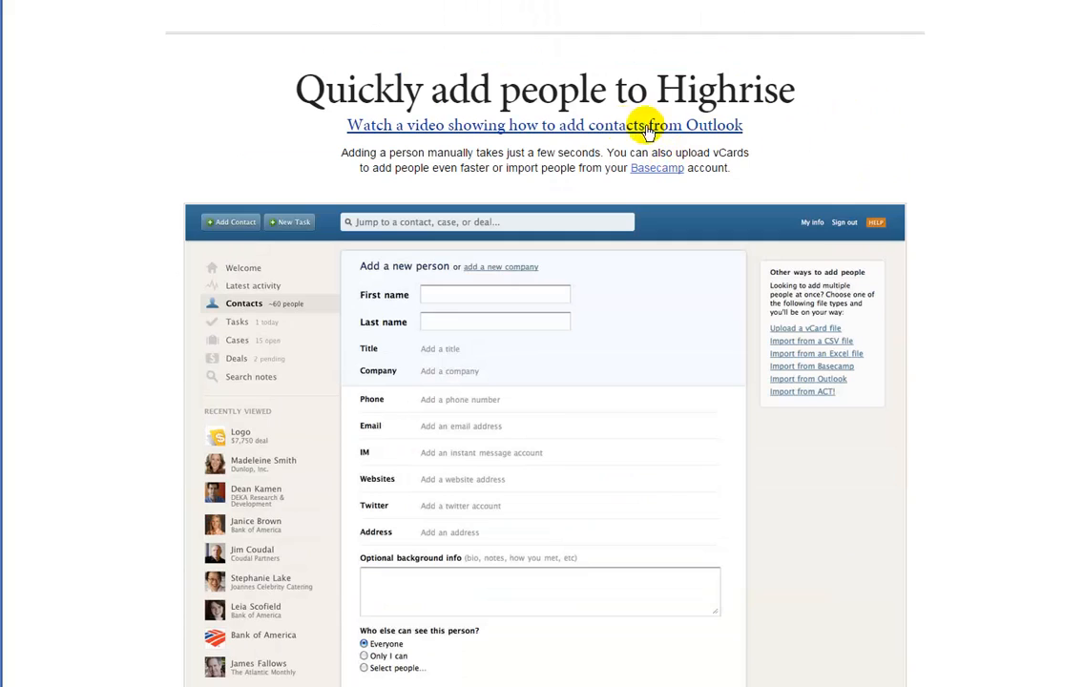
scroll(1029, 319, "down", 6)
scroll(1030, 324, "down", 3)
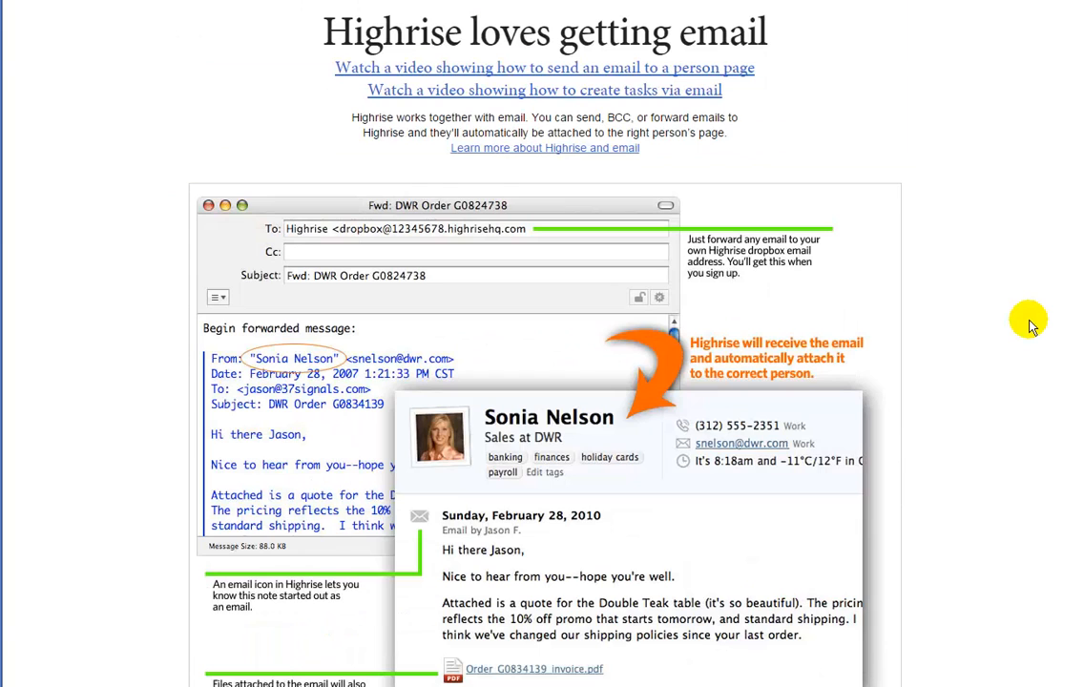
scroll(937, 399, "down", 6)
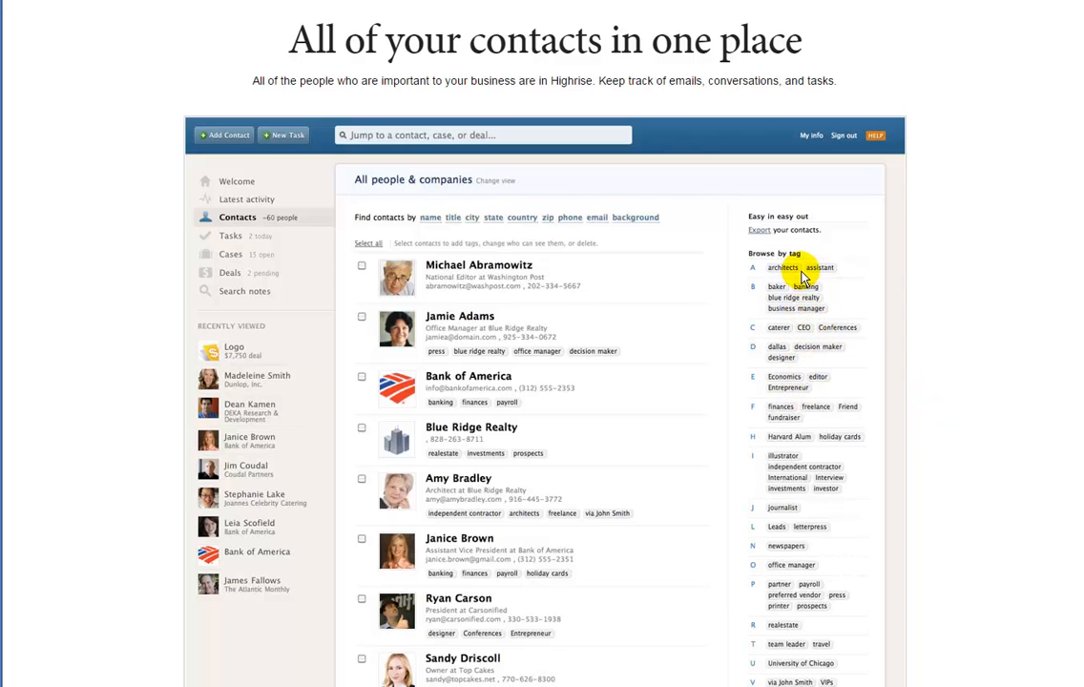
scroll(959, 385, "down", 2)
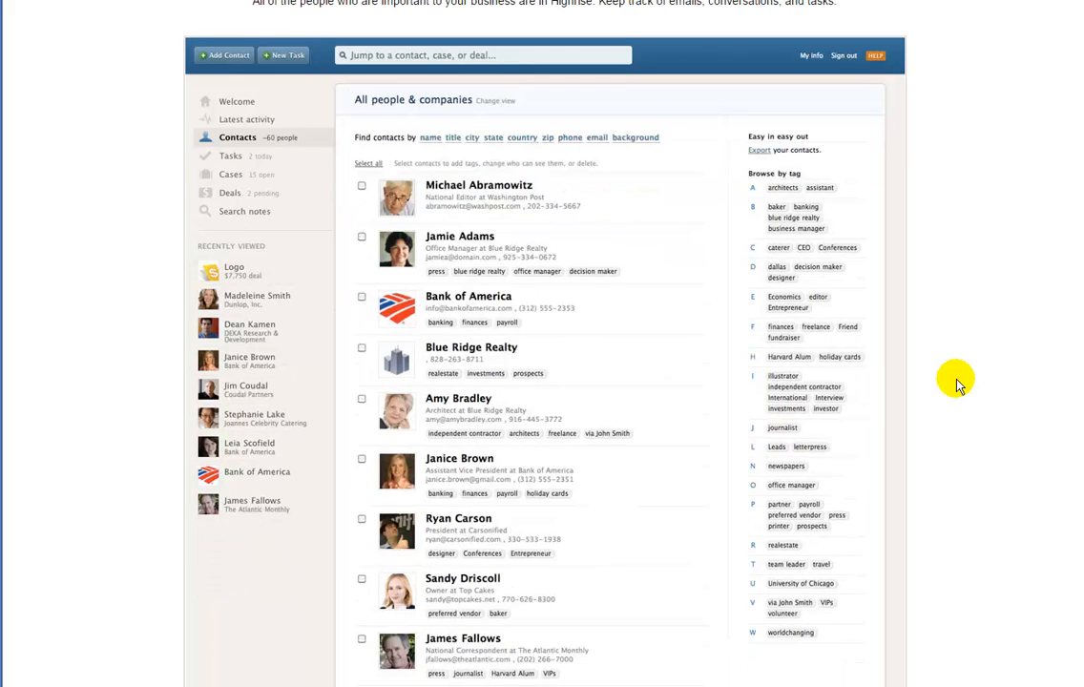
scroll(959, 385, "down", 10)
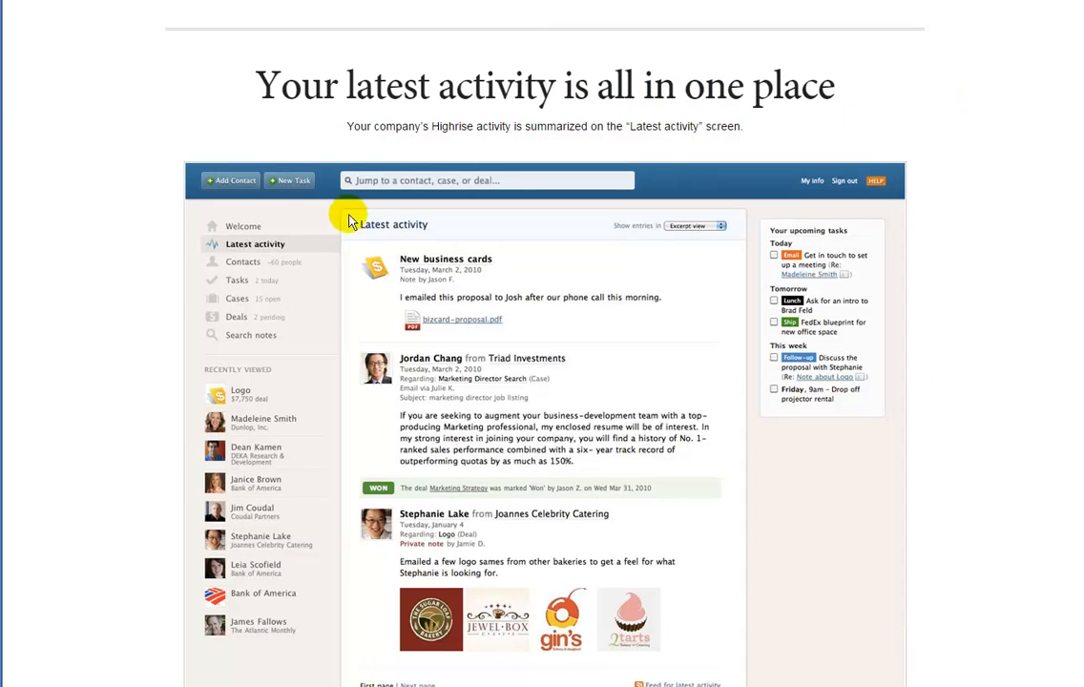
Bring up the 'Cases keep related stuff together' section with its Marketing Director Search case.
scroll(520, 285, "down", 5)
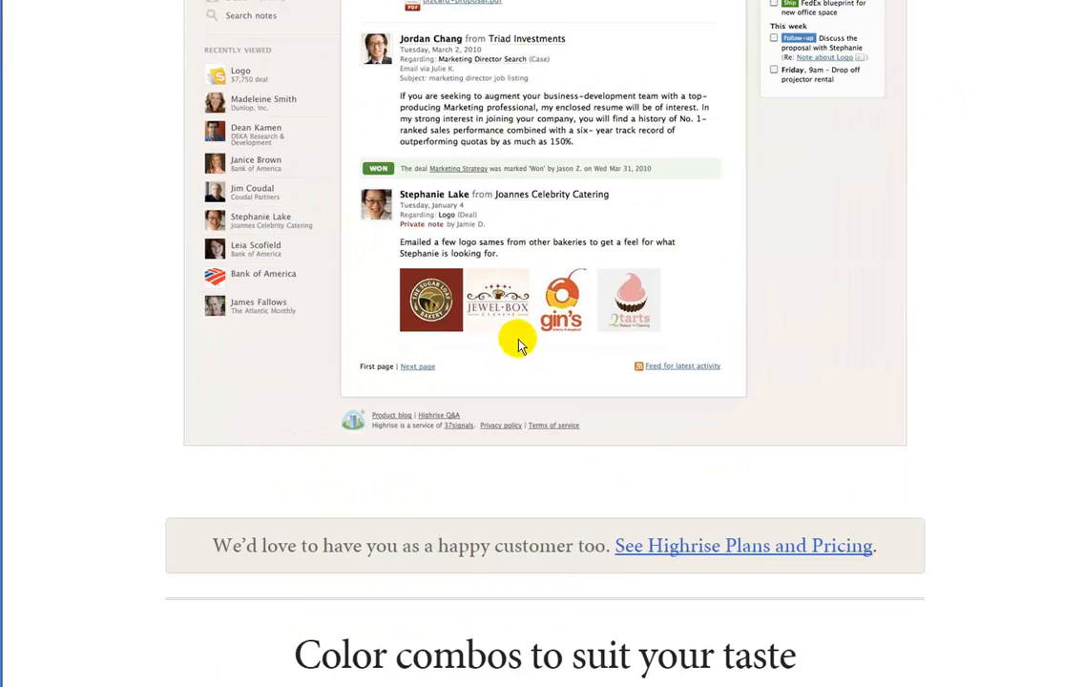
scroll(516, 324, "up", 4)
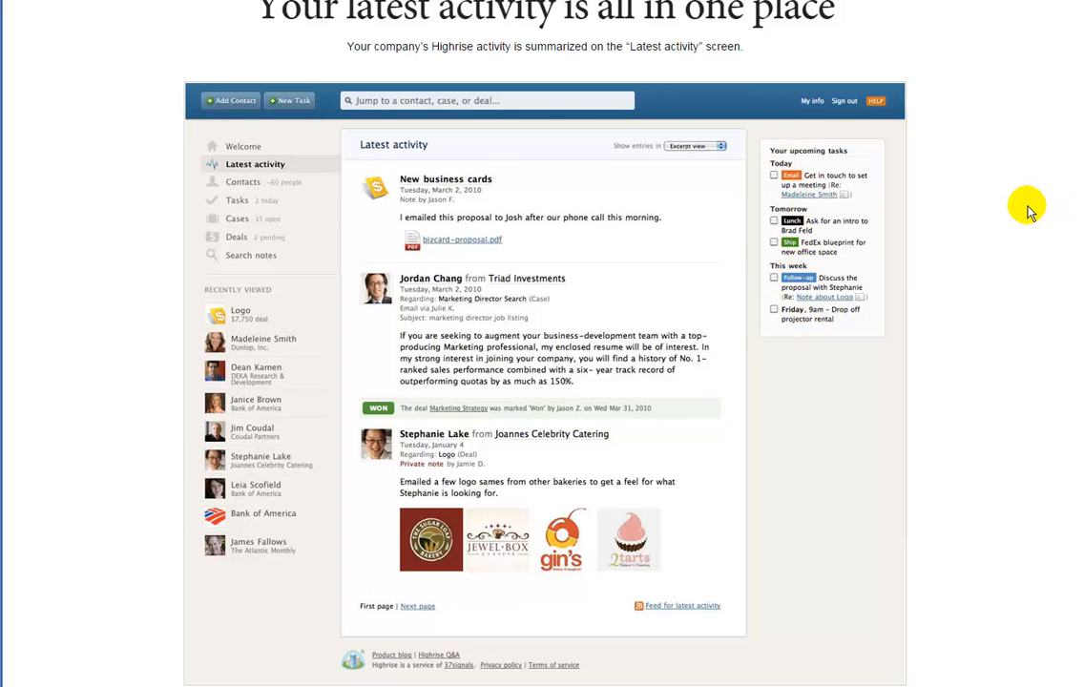
scroll(1029, 211, "down", 15)
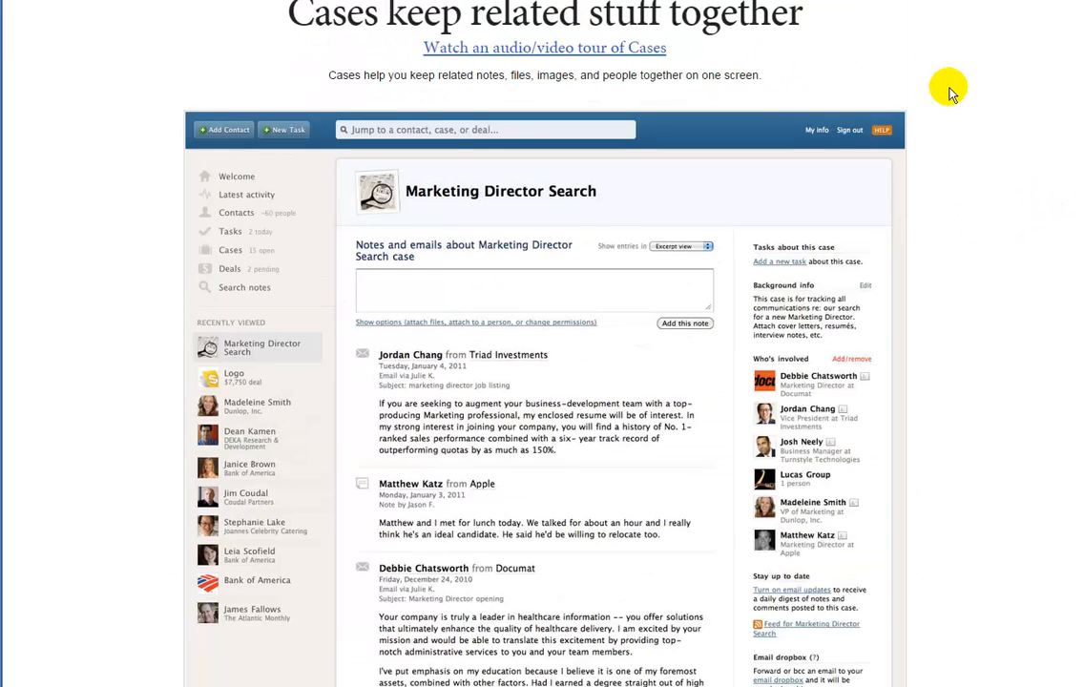
scroll(951, 90, "up", 2)
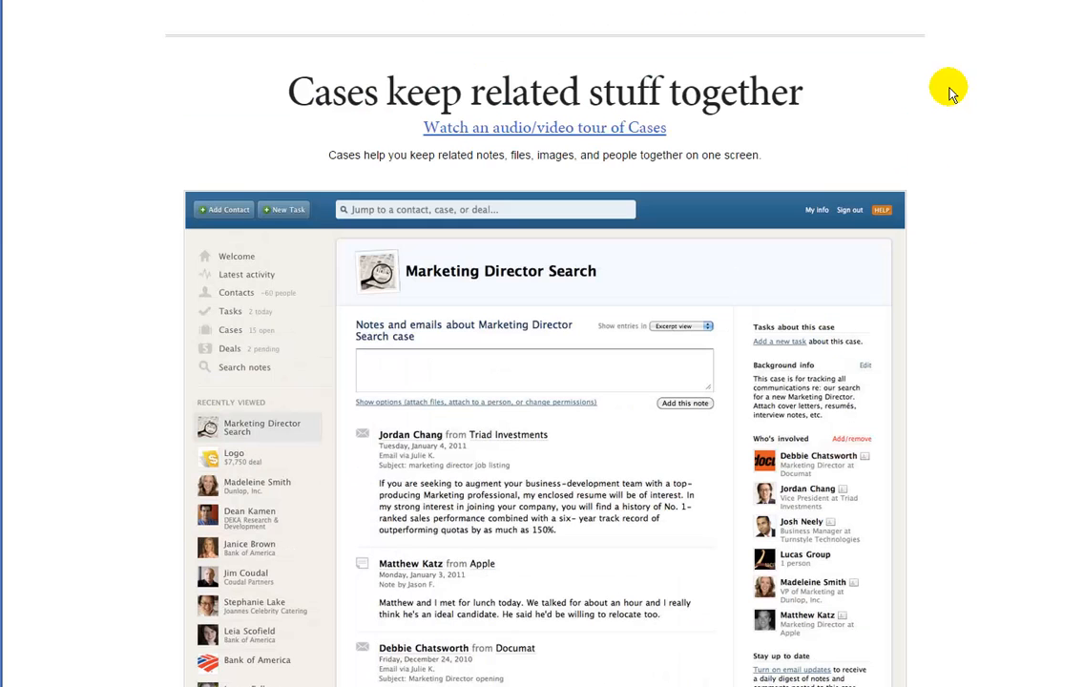
Watch the Cases video tour, then reach the 'Get your co-workers involved' section.
left_click(604, 133)
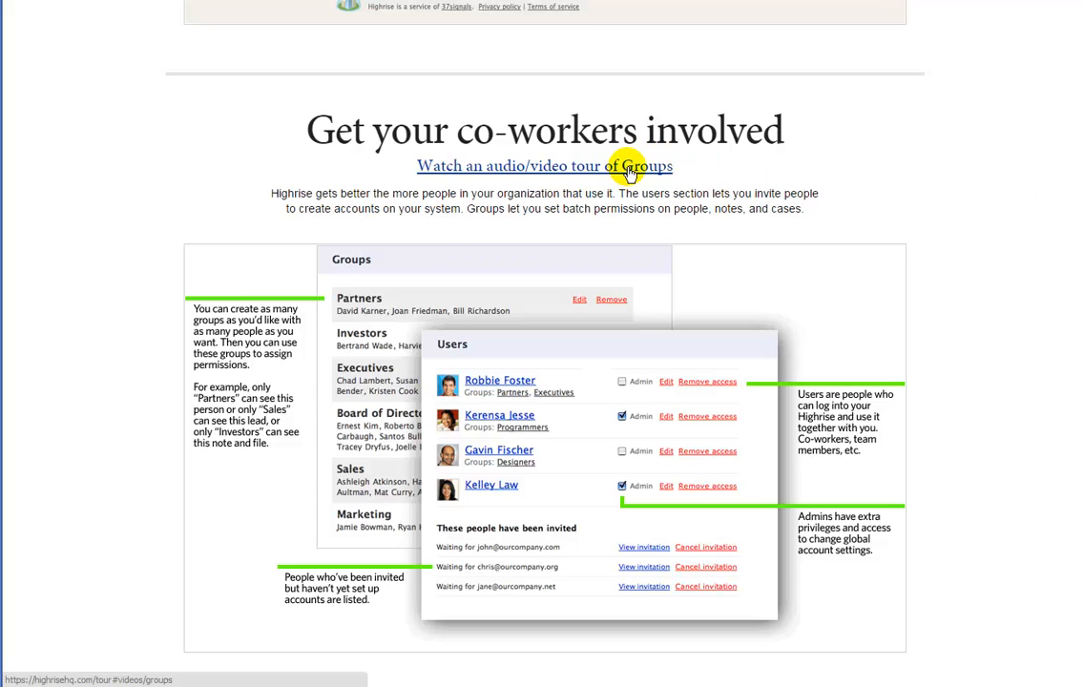
Watch the Groups video tour, then go to the Extras & Add-ons page.
left_click(629, 168)
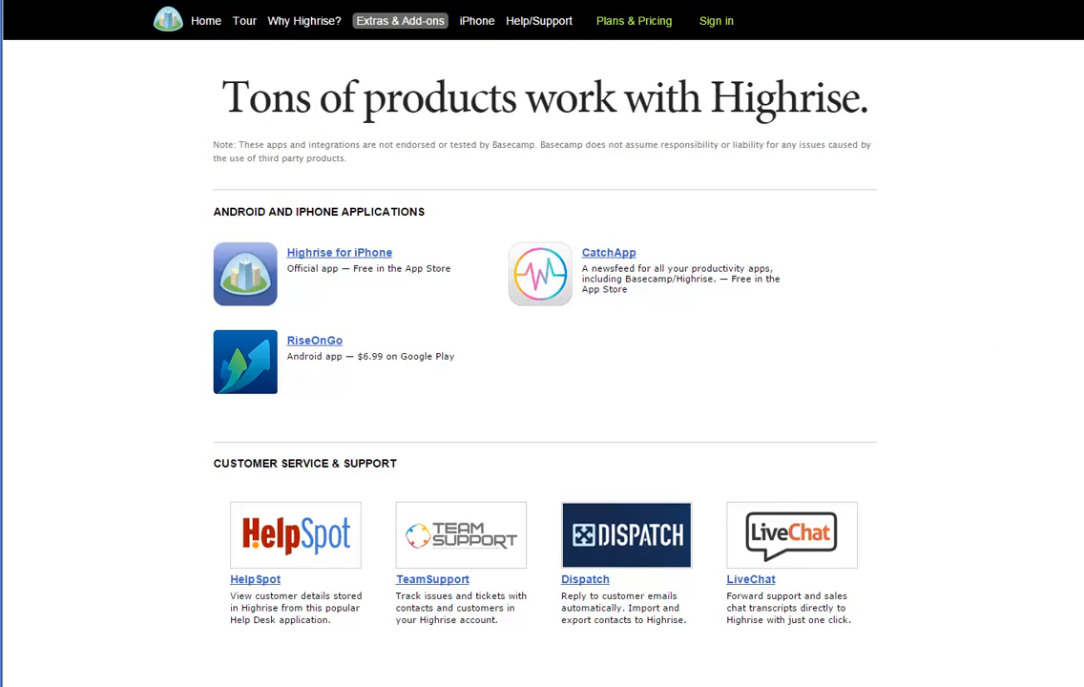
Browse the mobile apps and customer service integrations listed under Extras & Add-ons.
scroll(542, 382, "down", 6)
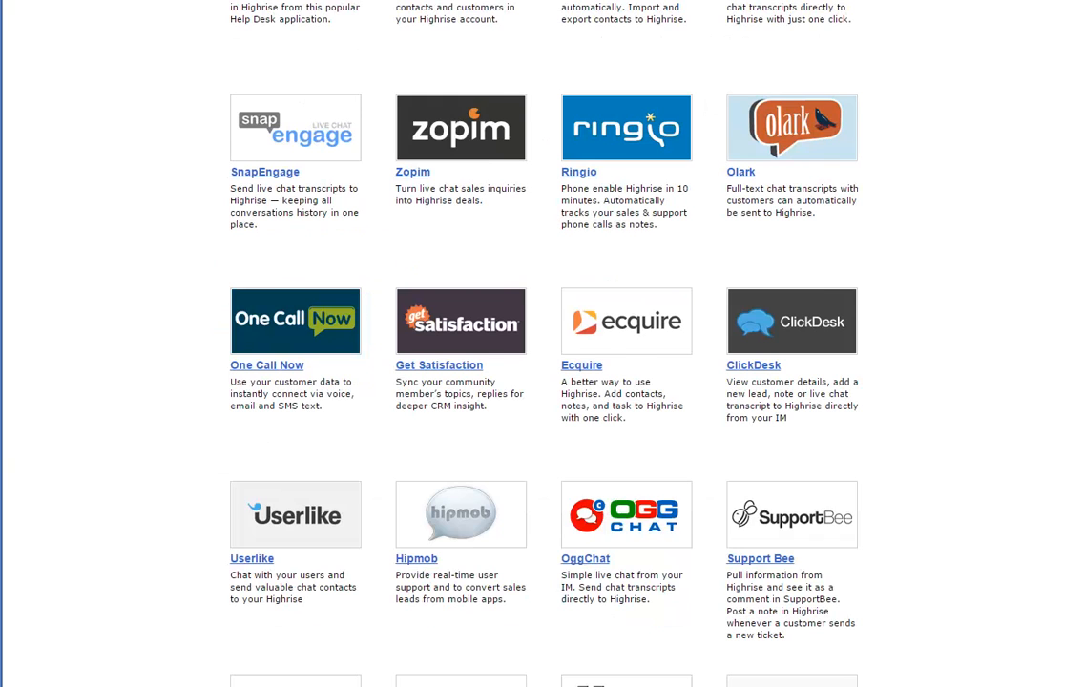
scroll(542, 382, "down", 6)
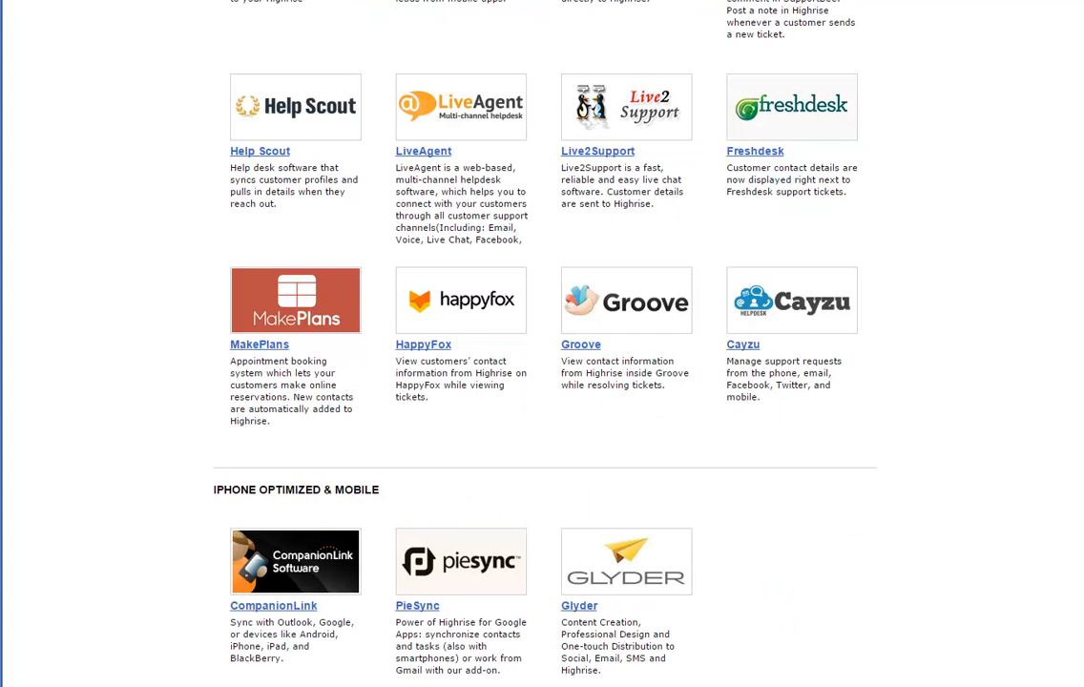
scroll(542, 382, "down", 6)
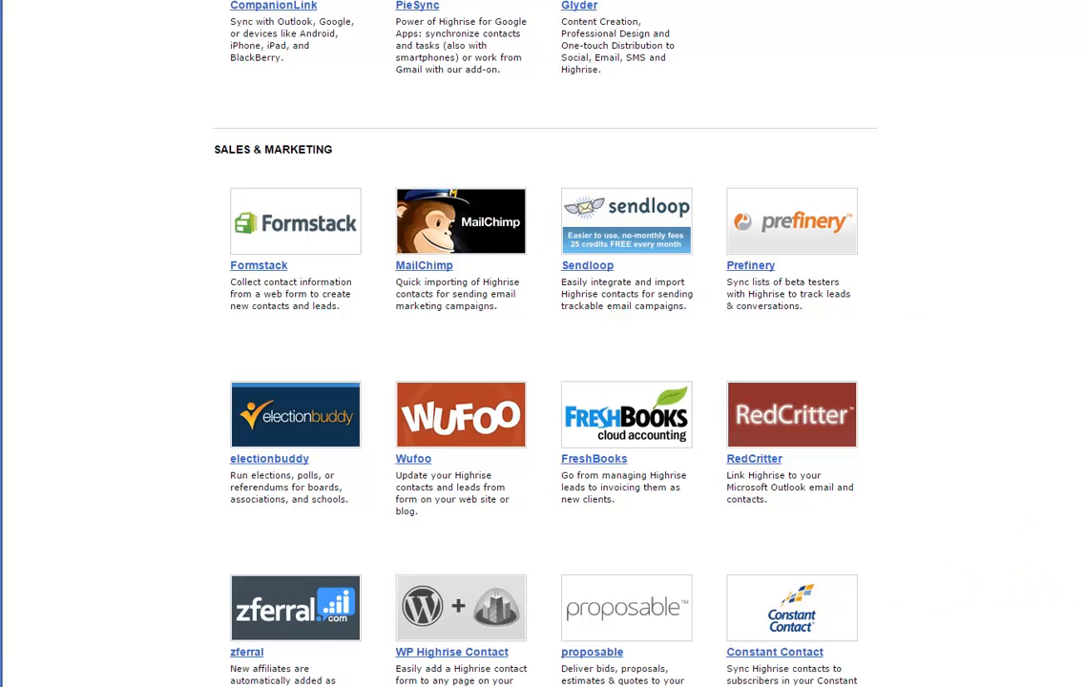
scroll(542, 381, "down", 6)
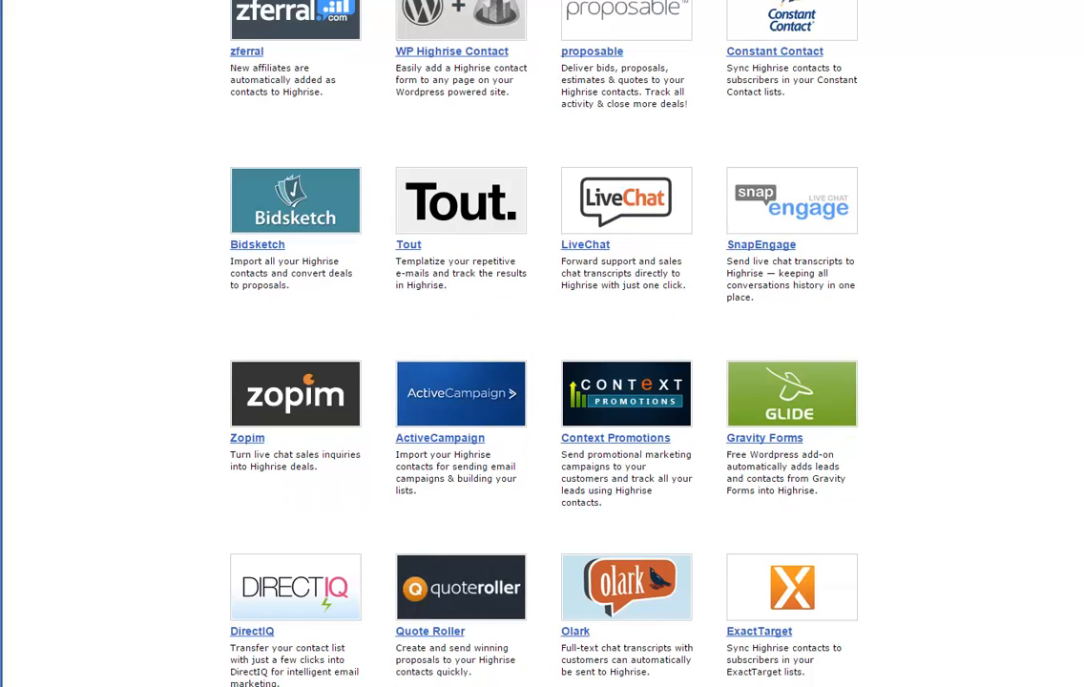
scroll(542, 381, "down", 6)
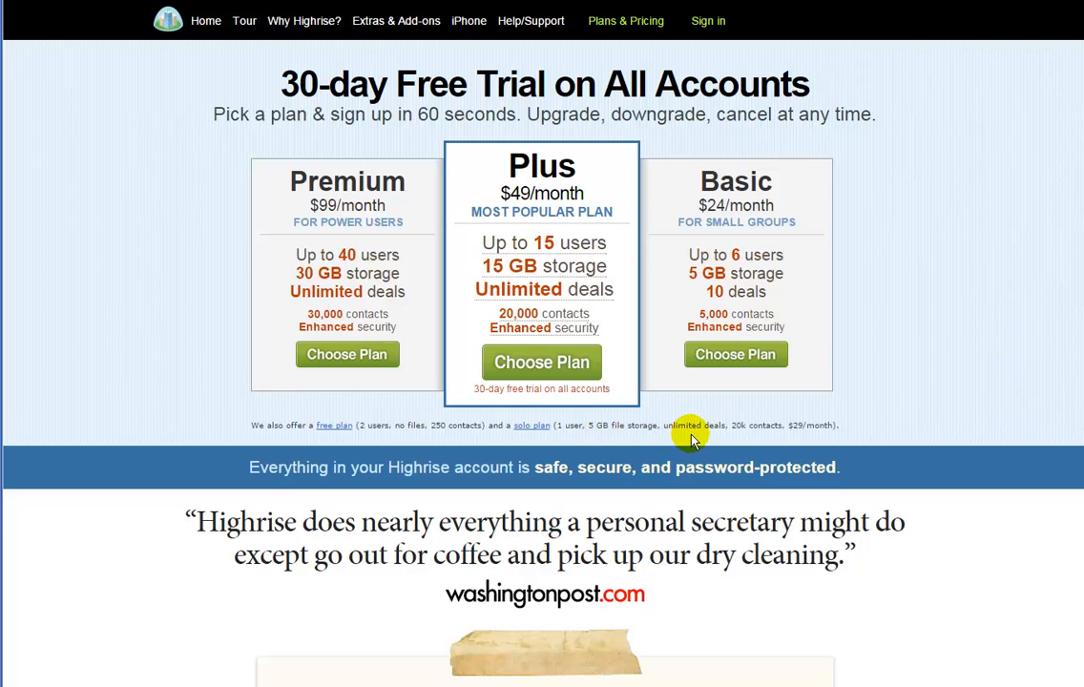
Choose the free plan and complete the signup form to create the account.
left_click(326, 426)
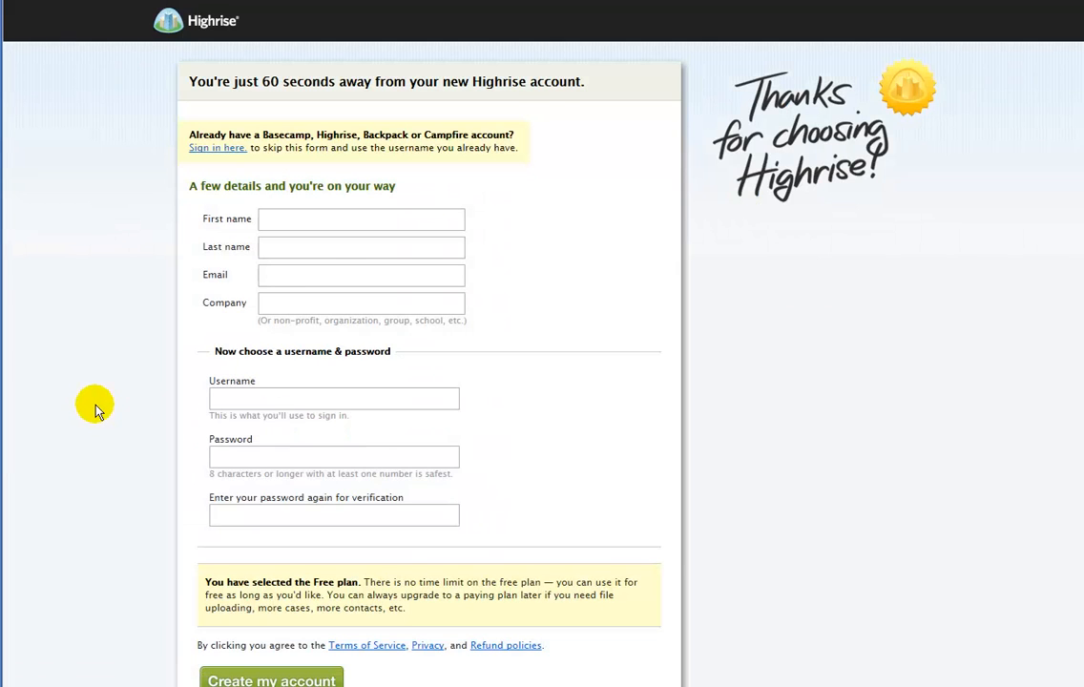
scroll(95, 410, "down", 2)
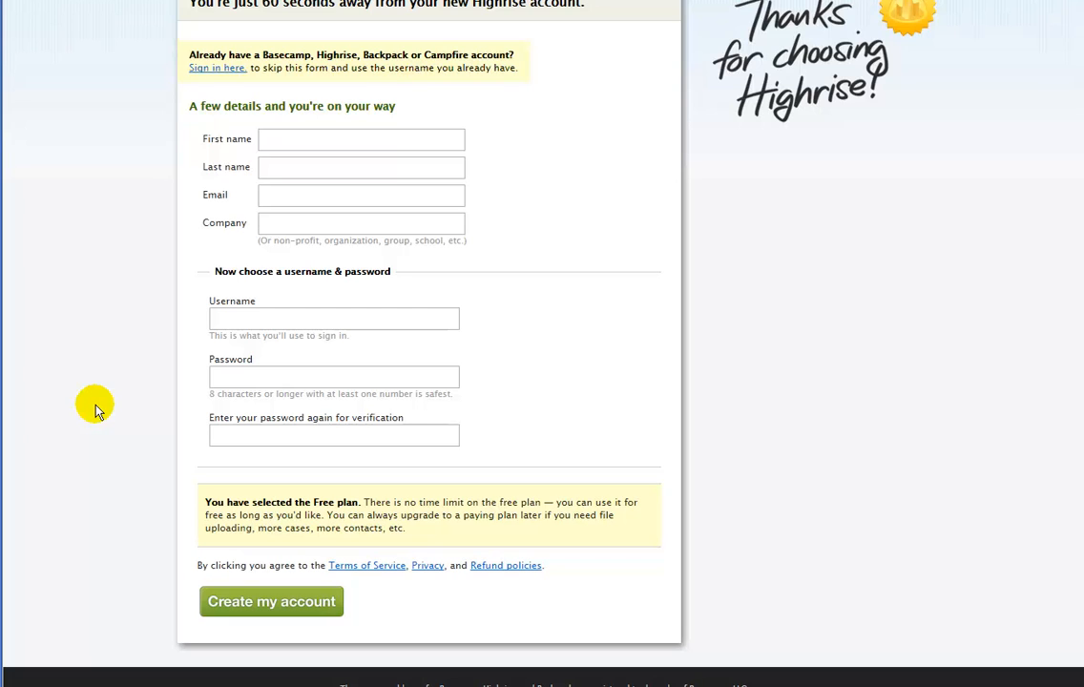
scroll(95, 408, "up", 2)
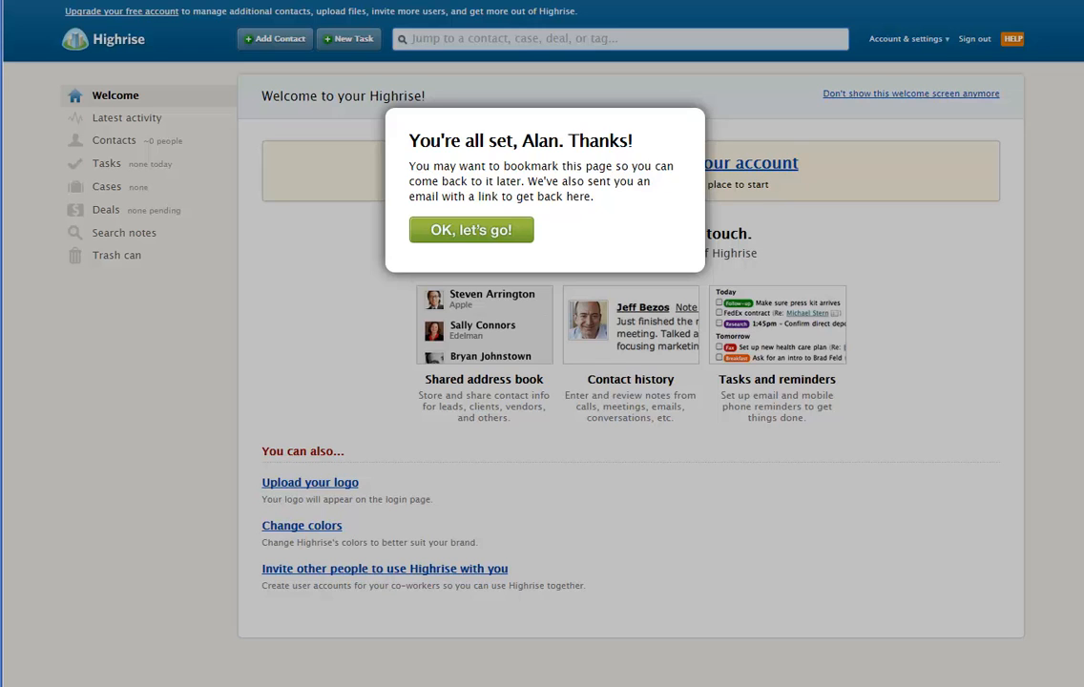
Dismiss the account-ready confirmation with 'OK, let's go!'.
left_click(471, 230)
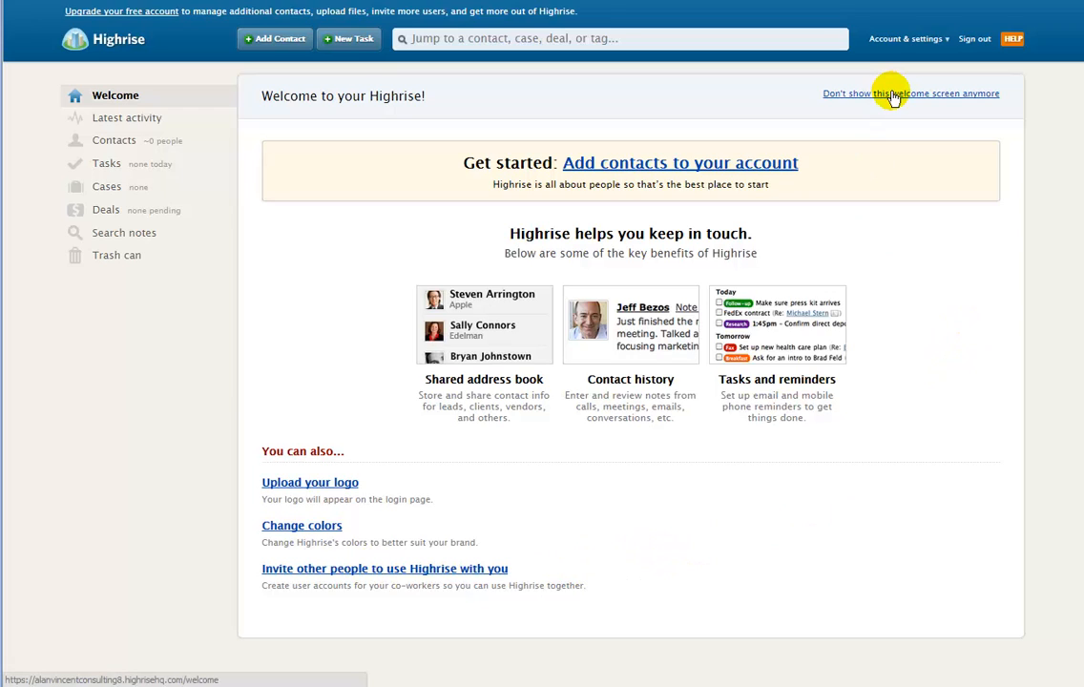
Start a new contact and enter the person's first and last name, title Director and company.
left_click(684, 166)
type("J")
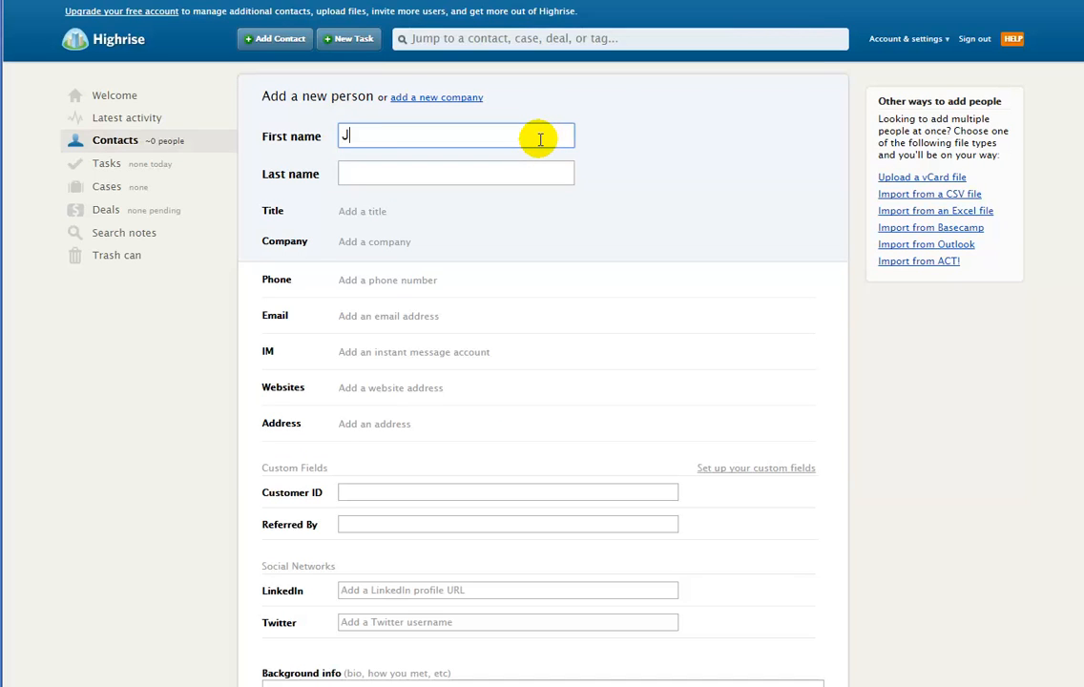
type("oe Bloggs")
key("BackSpace")
key("BackSpace")
key("BackSpace")
key("BackSpace")
key("BackSpace")
key("BackSpace")
key("BackSpace")
key("Tab")
type("Bloggs")
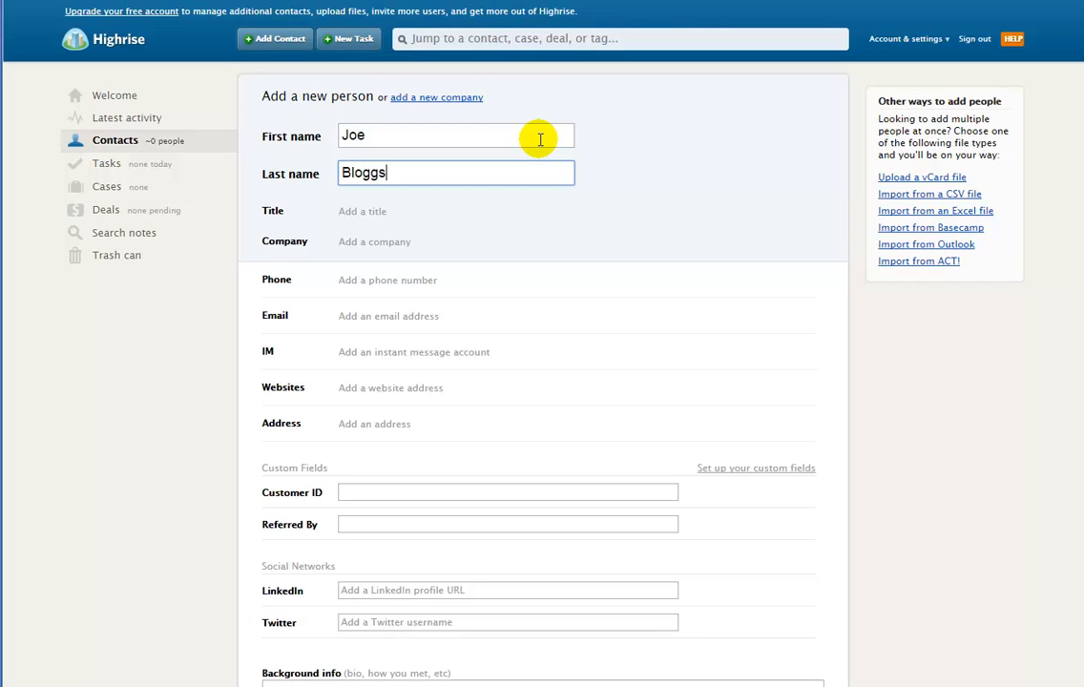
key("Tab")
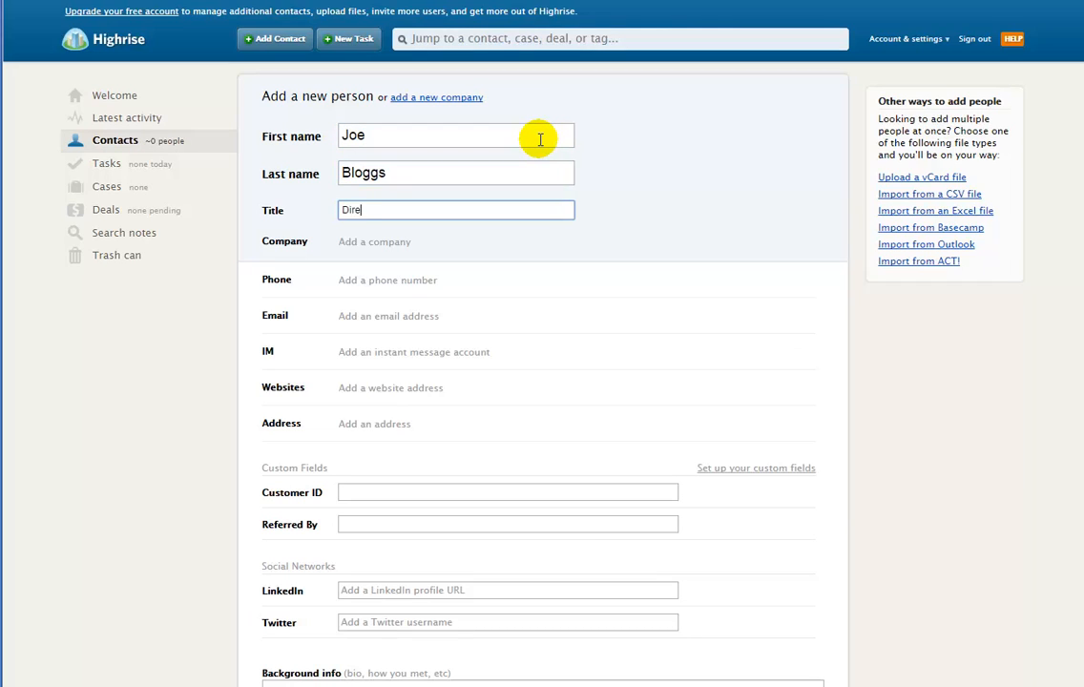
key("Tab")
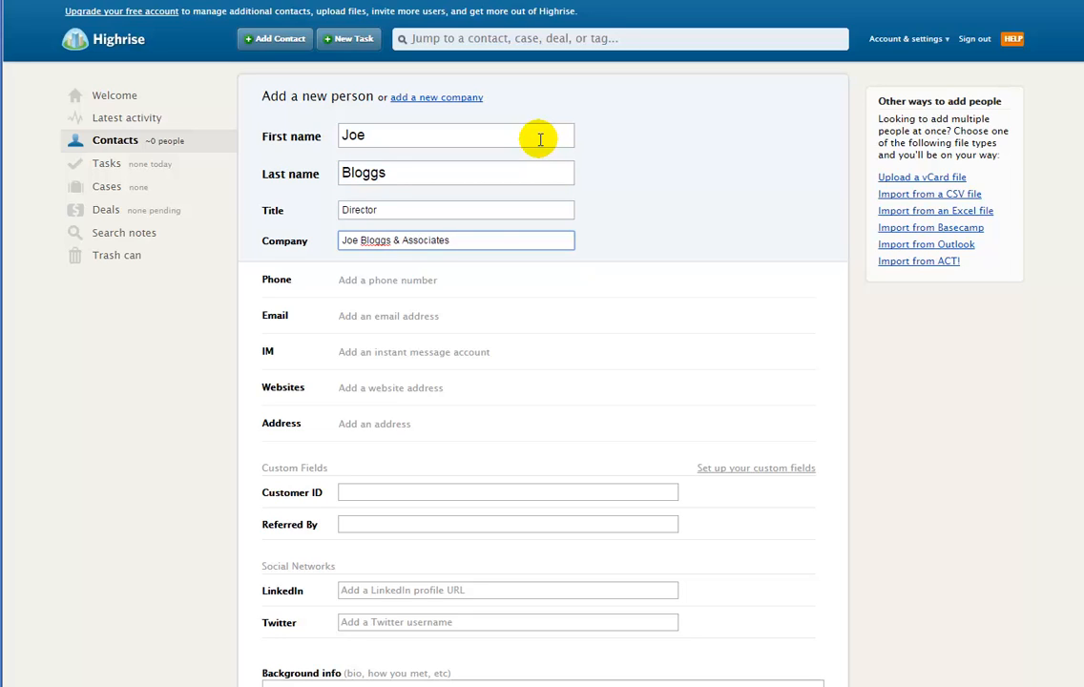
Add a work phone number and a second phone number marked as Mobile.
left_click(417, 280)
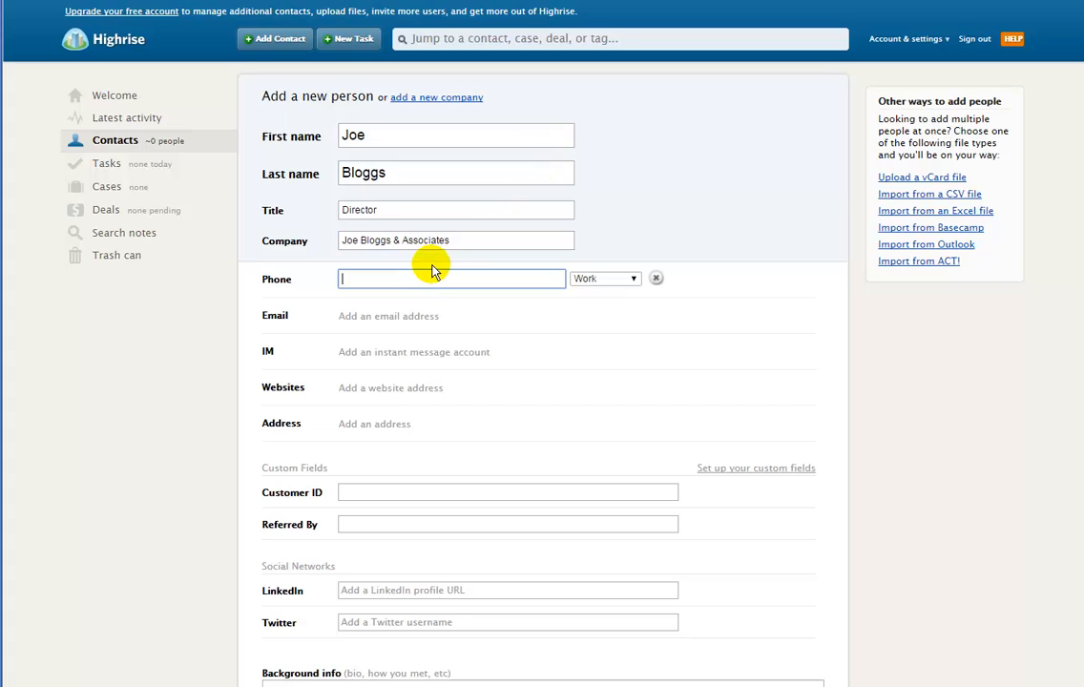
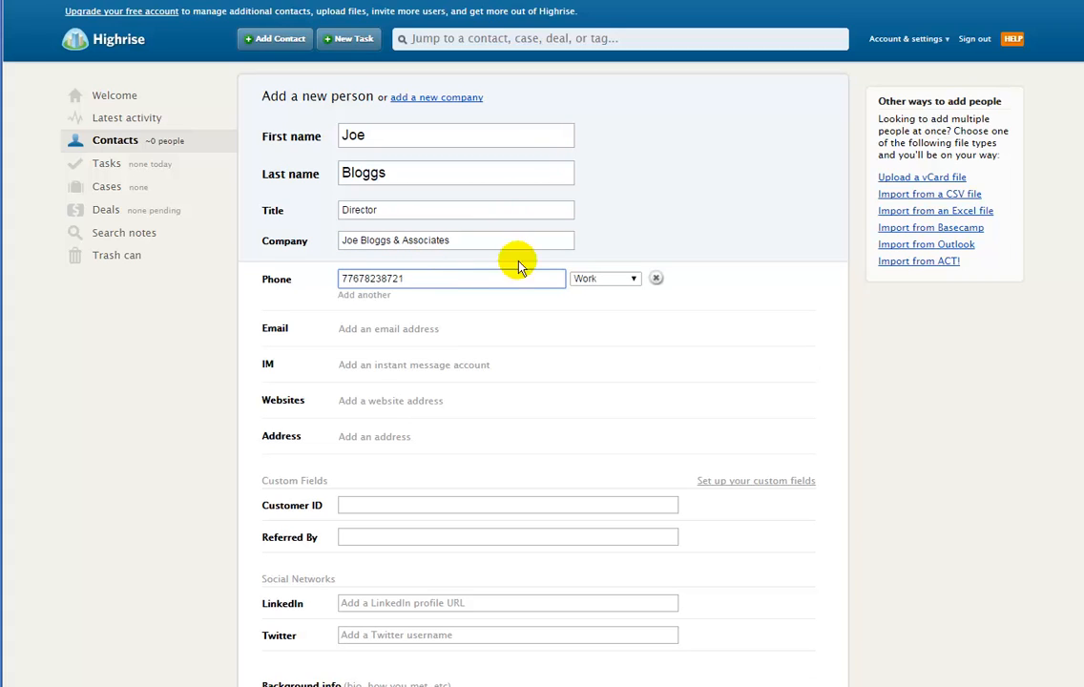
left_click(382, 295)
type("ewrerwerwerwew")
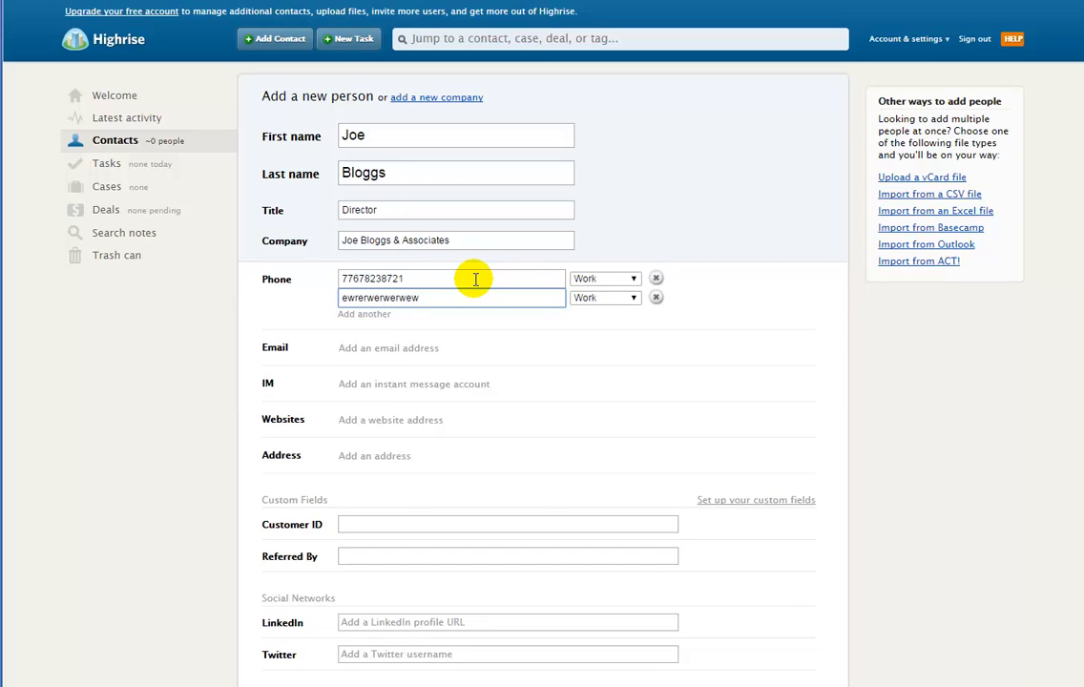
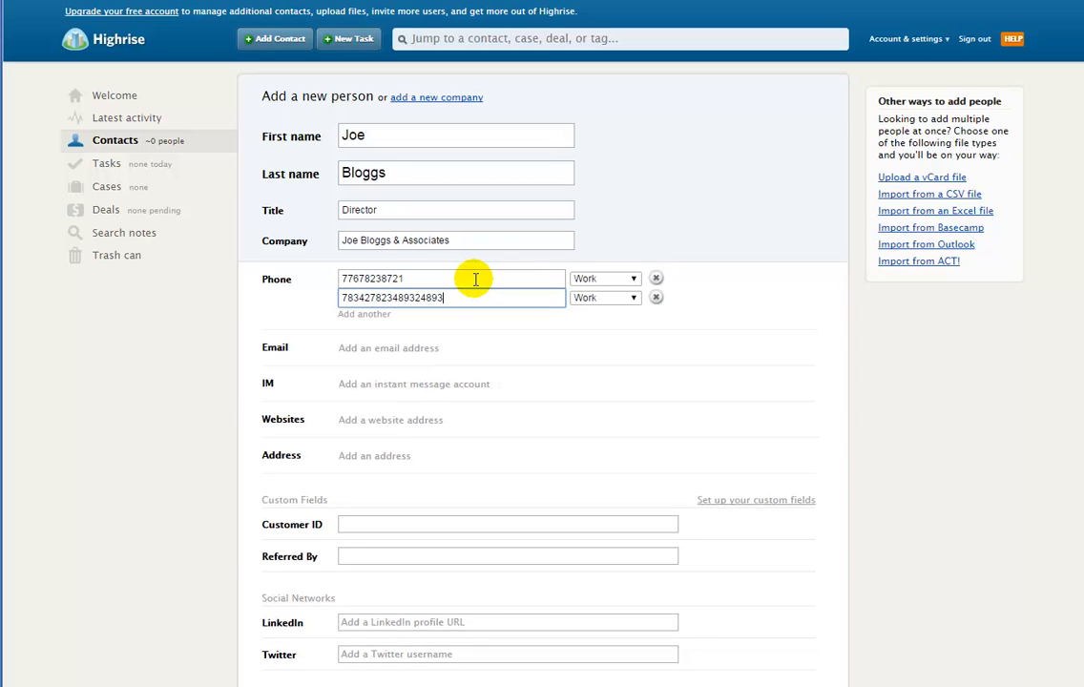
left_click(629, 298)
left_click(581, 323)
Enter the contact's work email address and remove the extra empty email row.
left_click(375, 346)
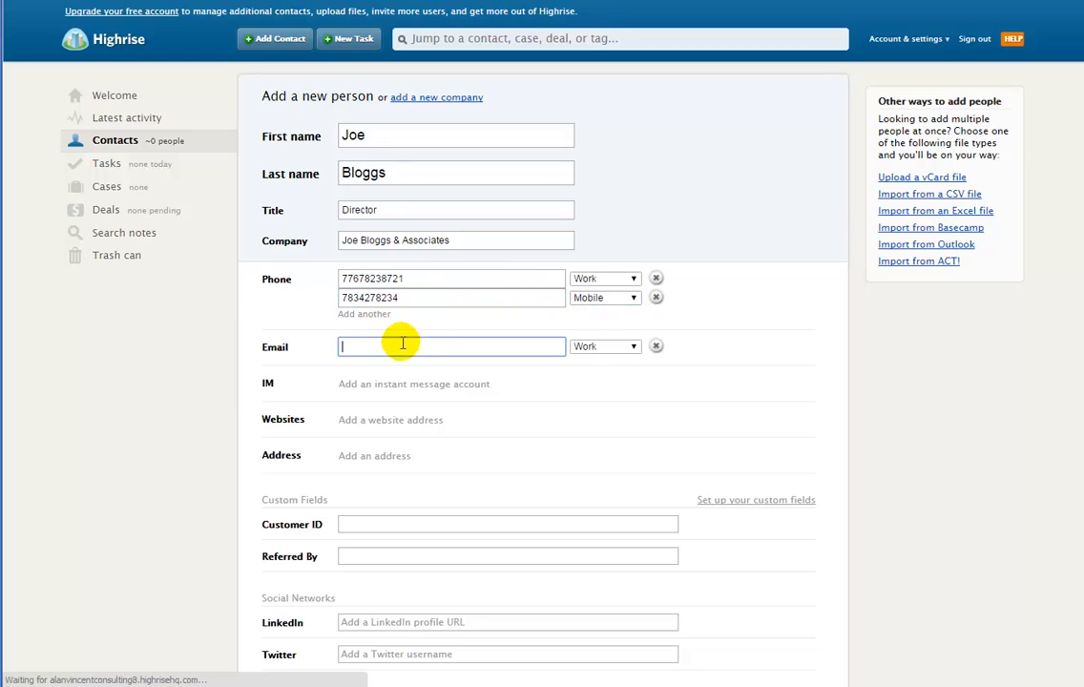
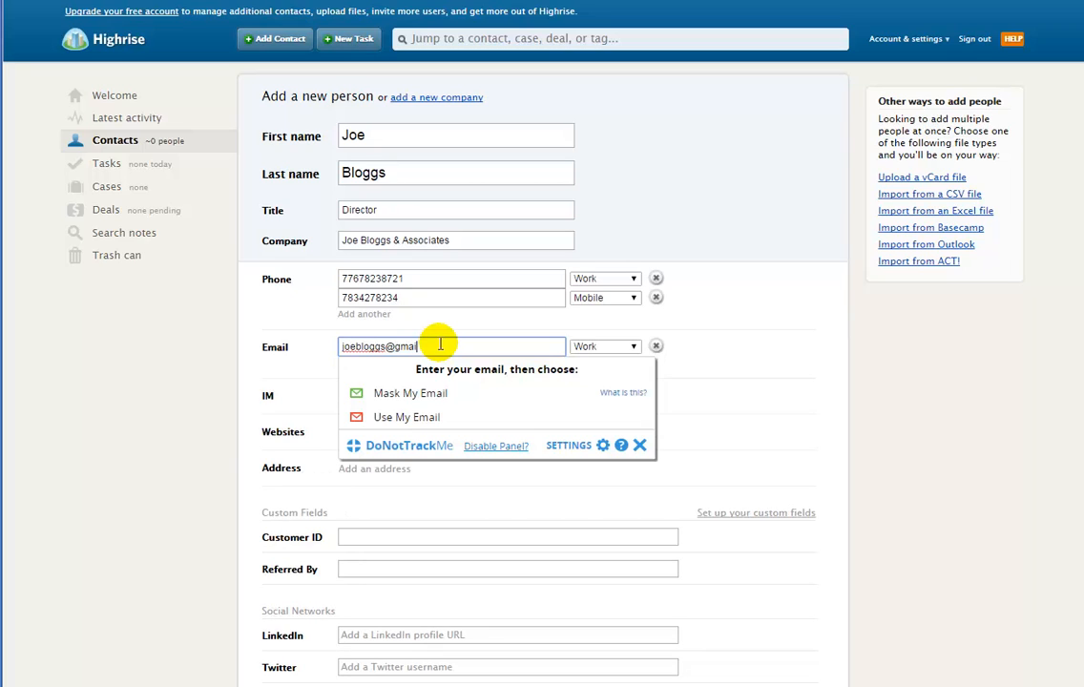
key("Tab")
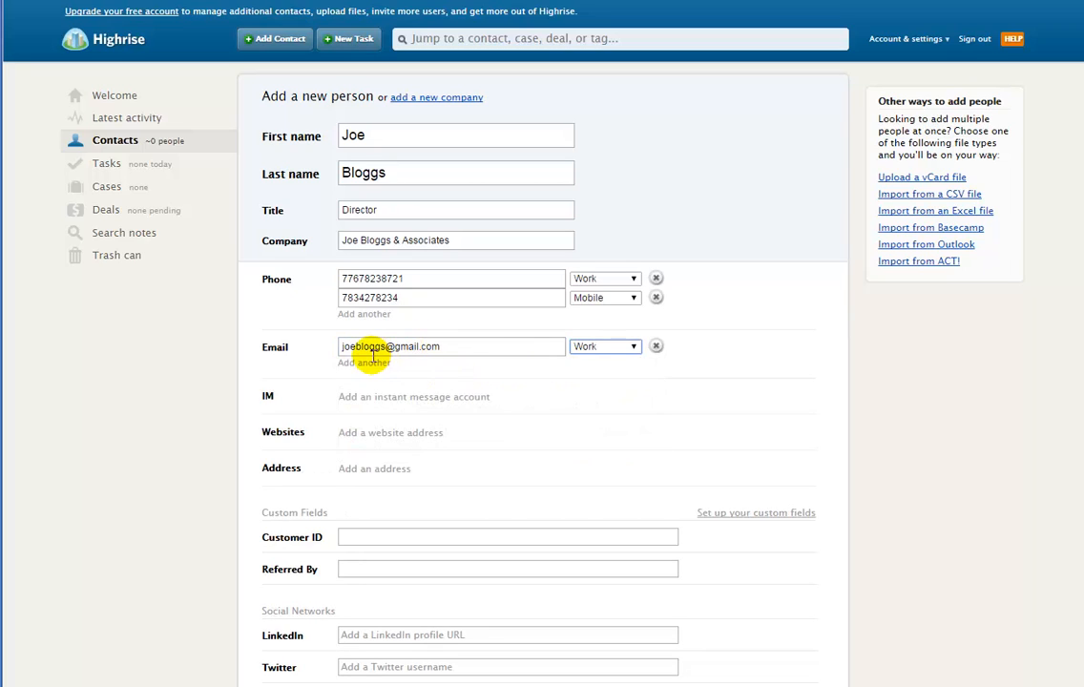
left_click(375, 361)
left_click(620, 369)
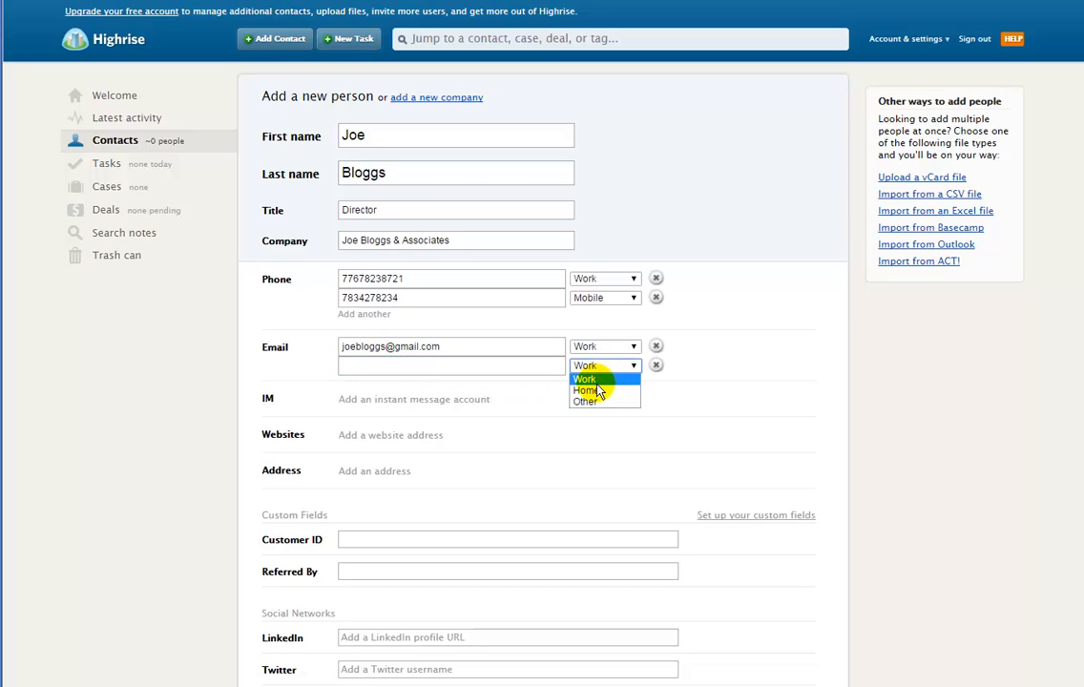
left_click(672, 380)
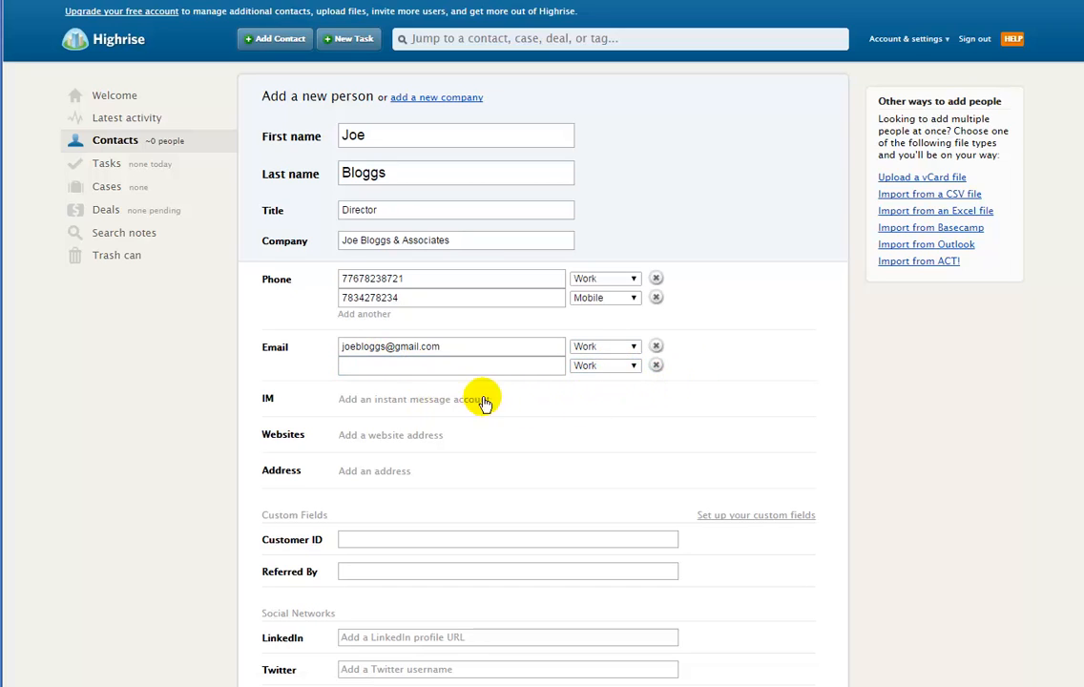
left_click(656, 367)
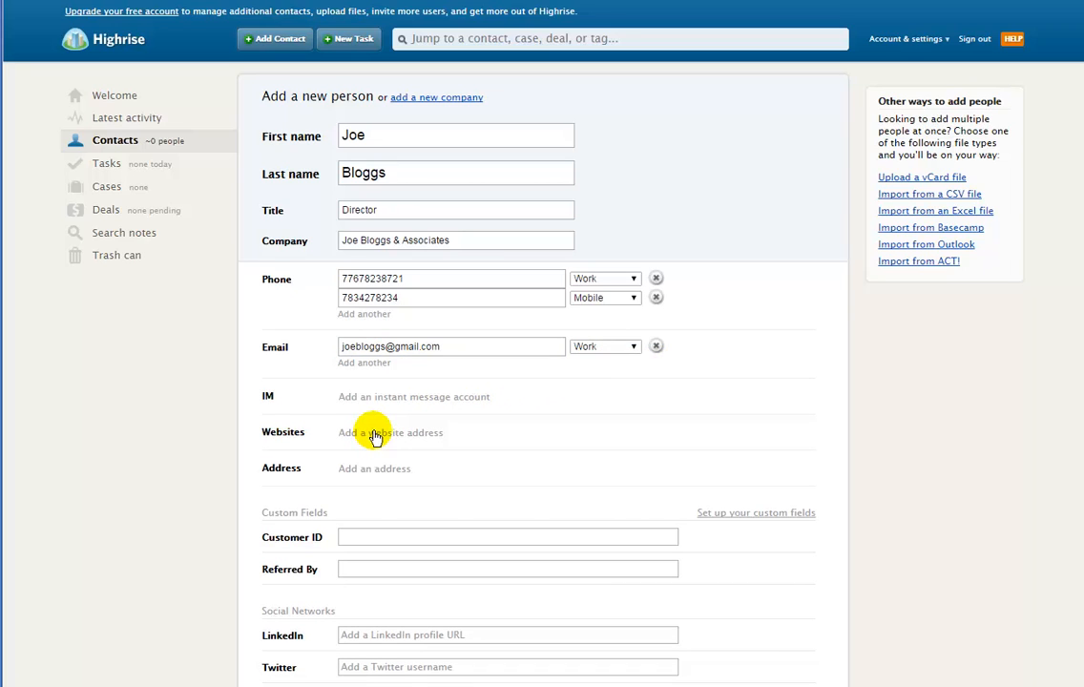
Discard the empty postal address, skip the remaining optional fields and save the contact.
left_click(386, 475)
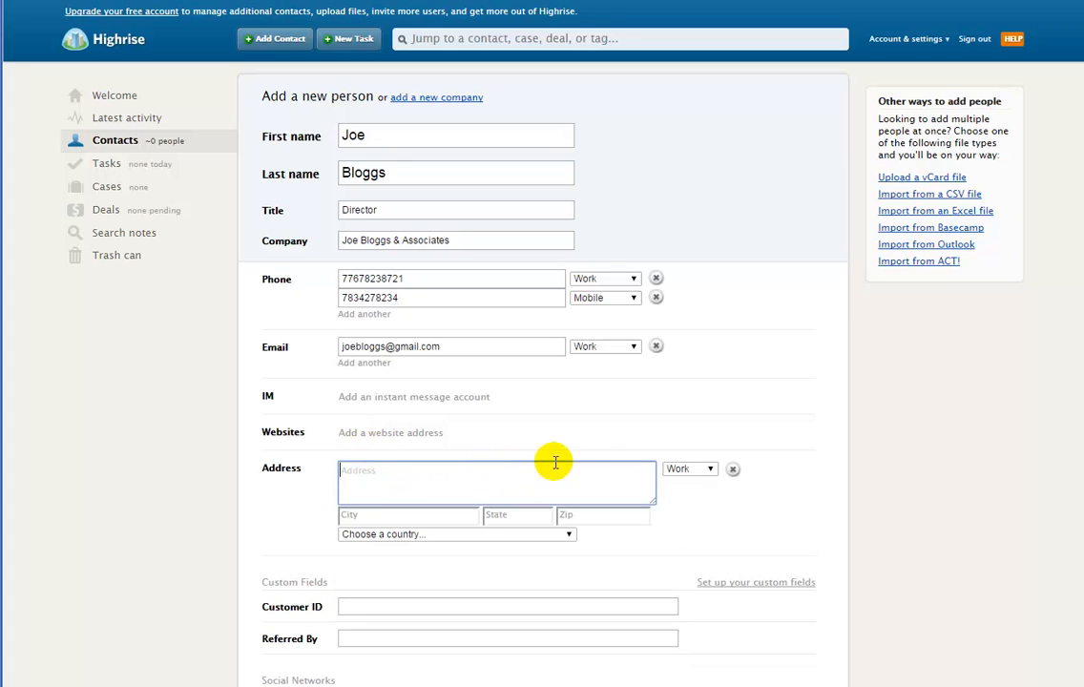
left_click(692, 469)
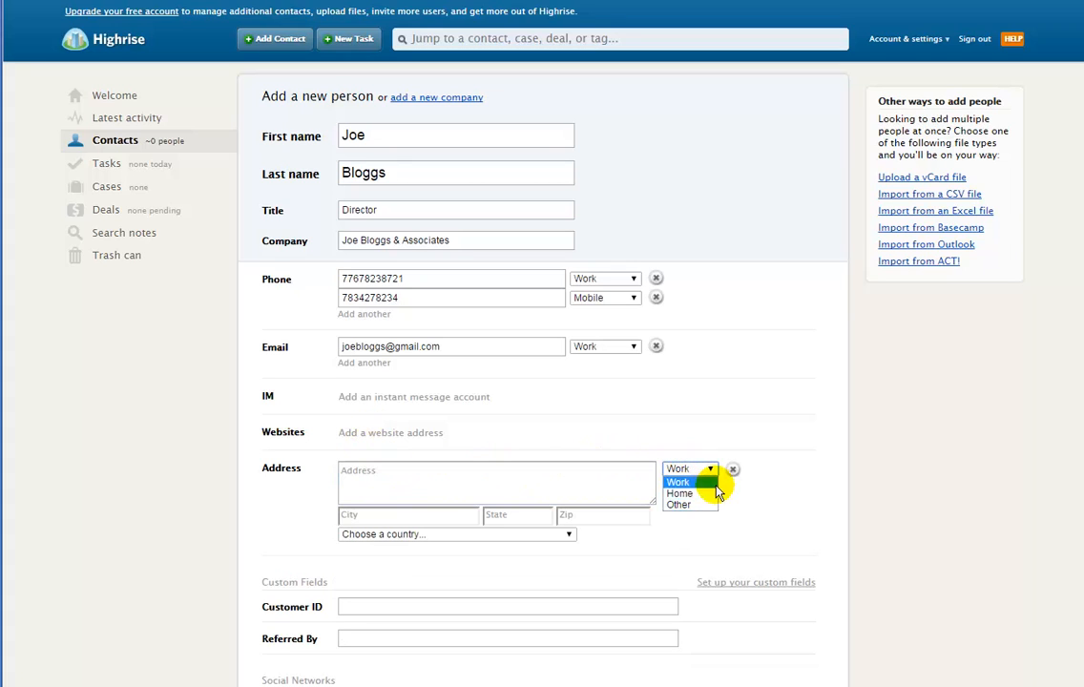
left_click(733, 470)
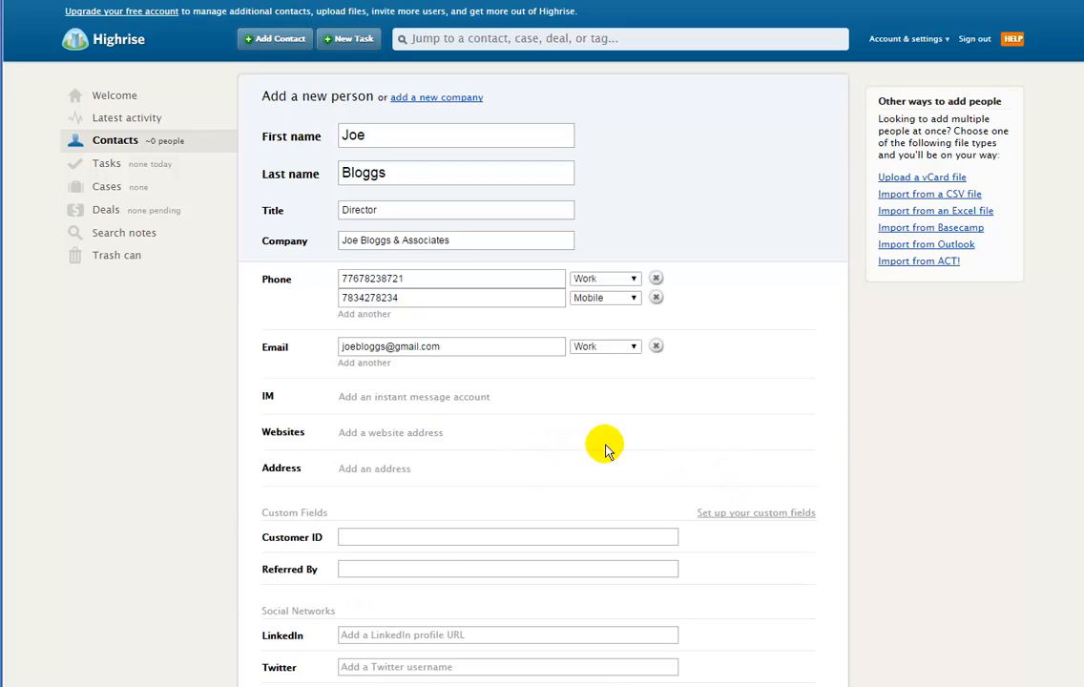
scroll(611, 441, "down", 2)
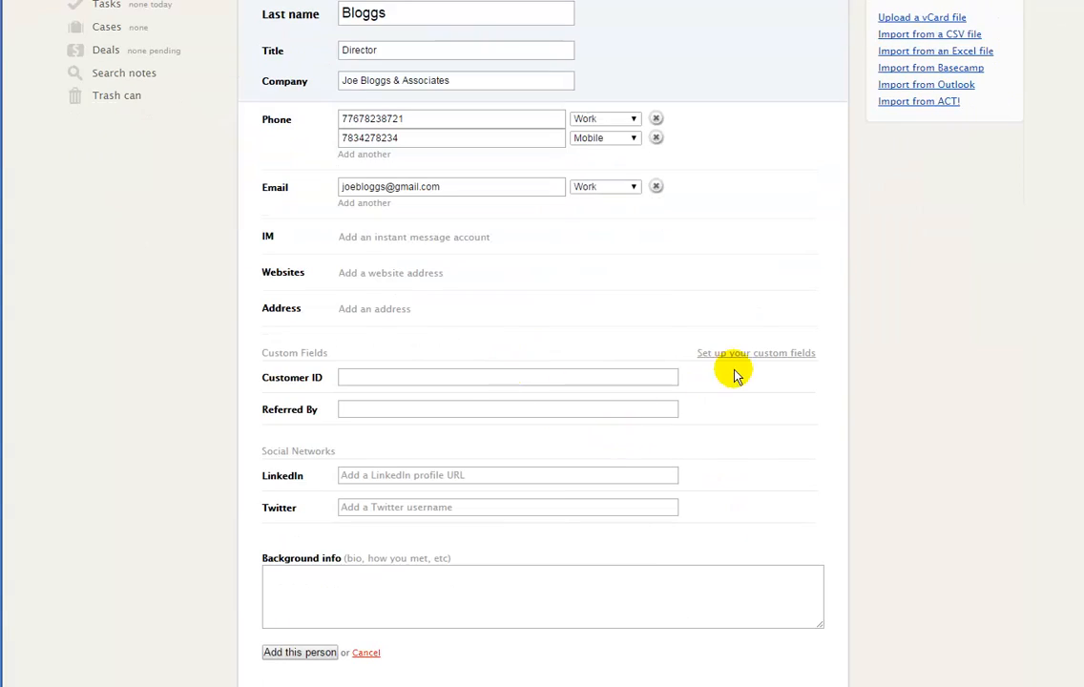
left_click(477, 406)
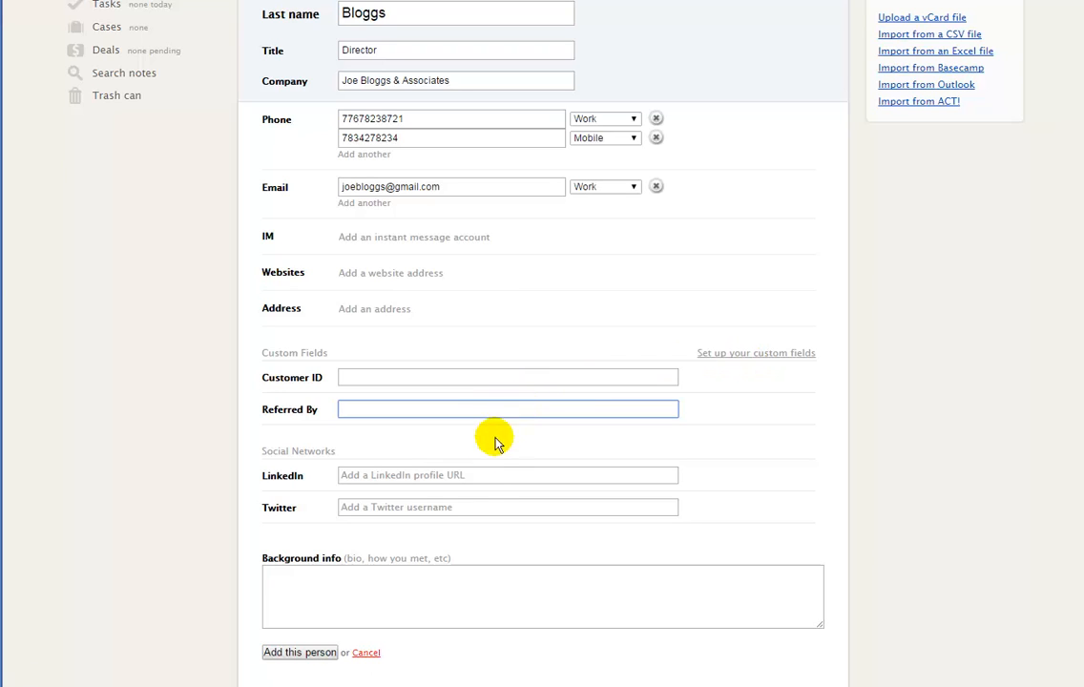
left_click(483, 474)
left_click(486, 514)
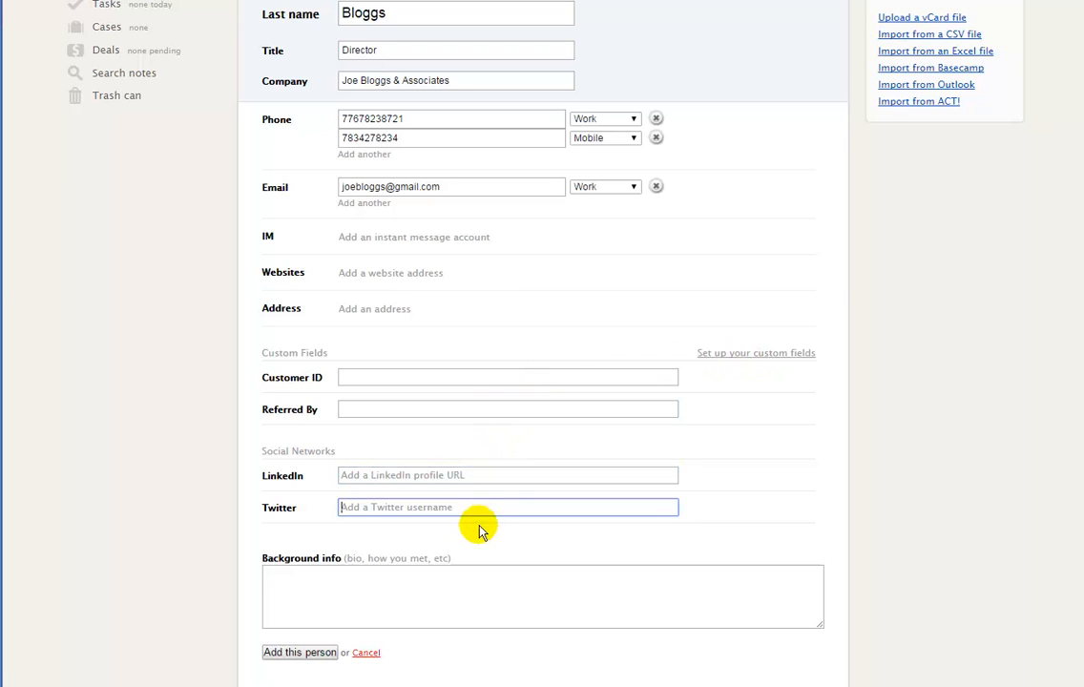
left_click(457, 579)
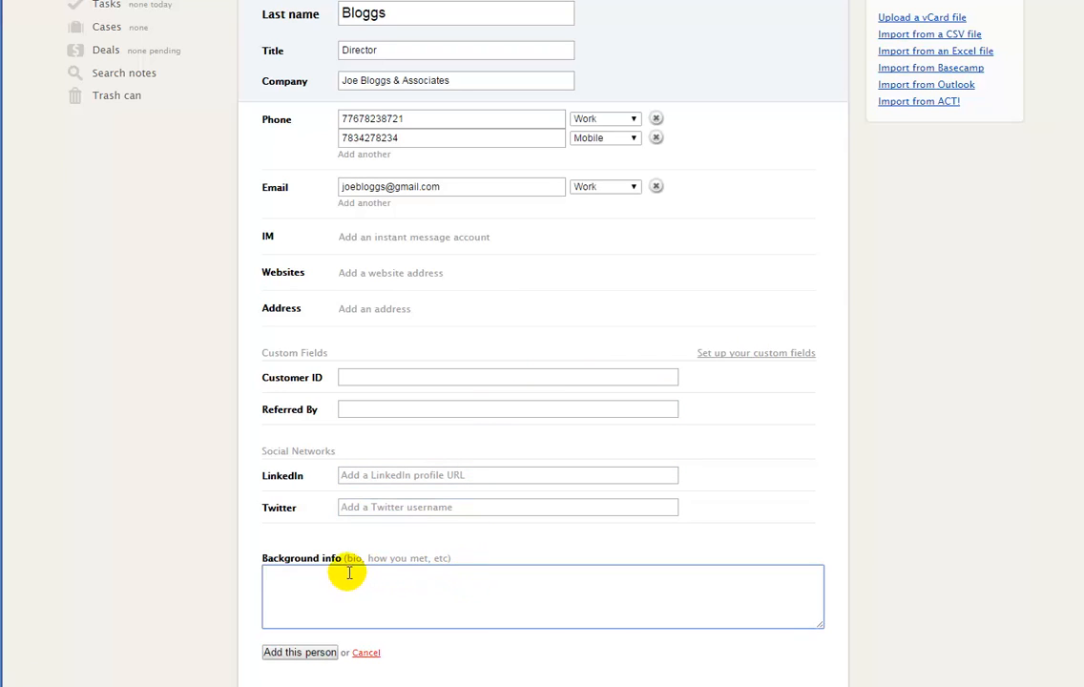
scroll(512, 531, "up", 2)
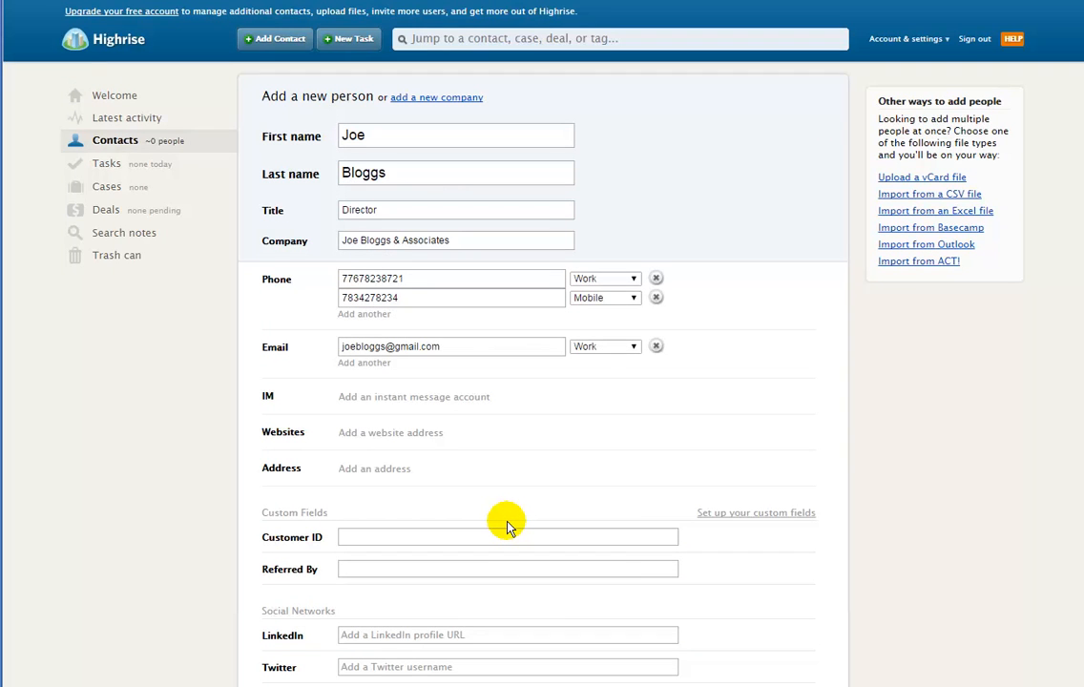
scroll(507, 525, "down", 3)
left_click(298, 599)
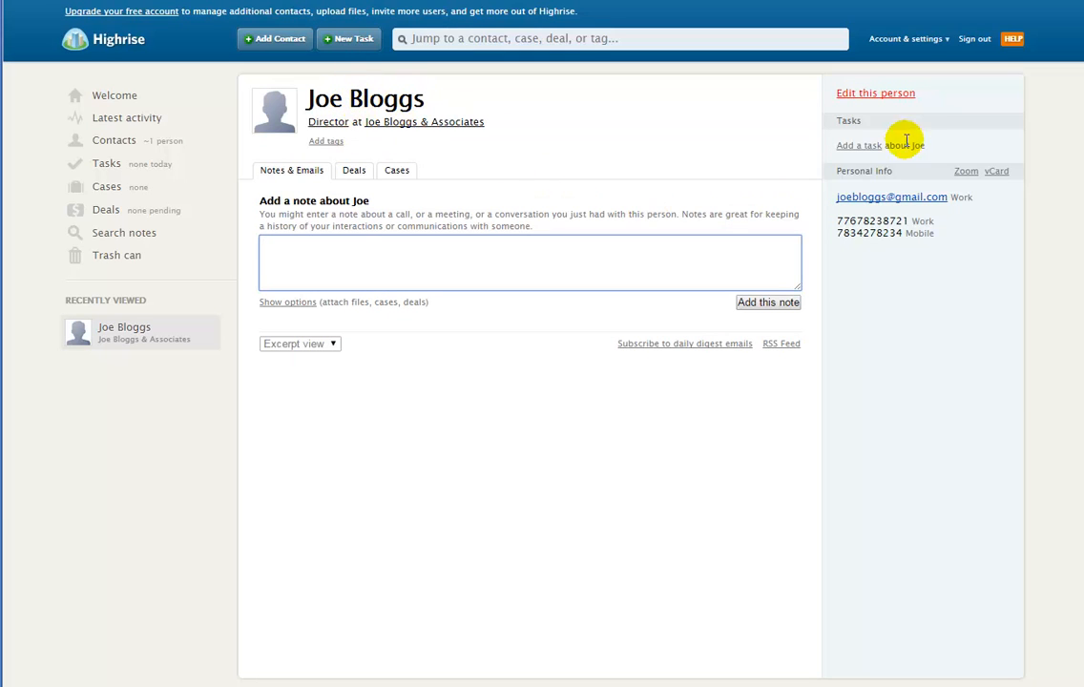
Add a Call task titled 'Discuss recent proposal', due tomorrow, to the Director contact.
left_click(858, 148)
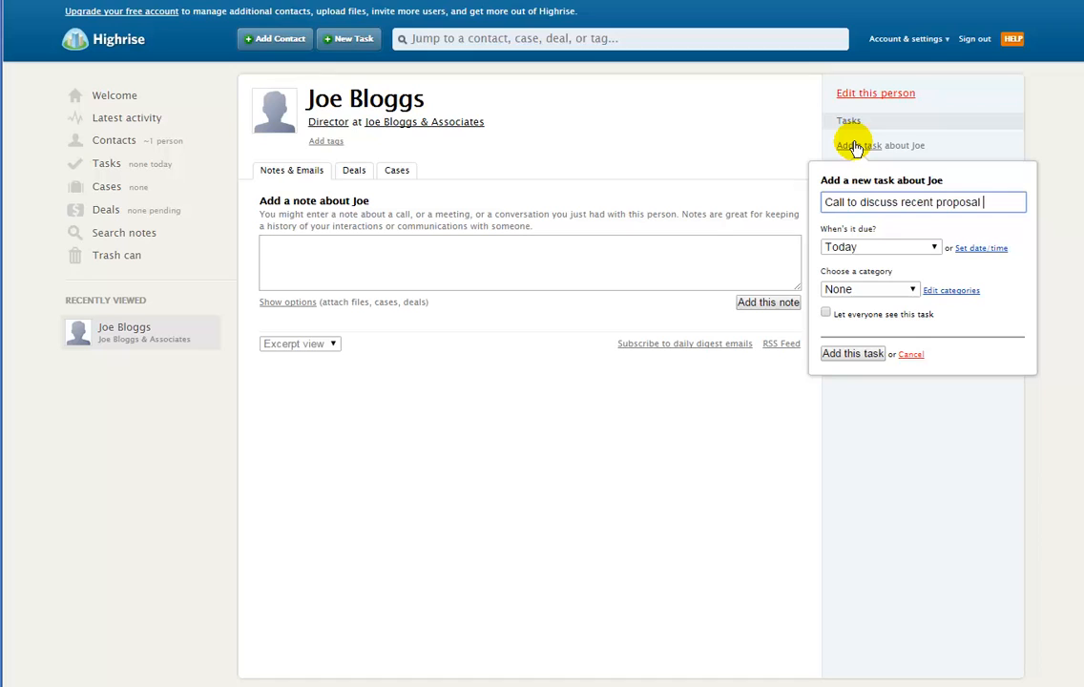
left_click(862, 245)
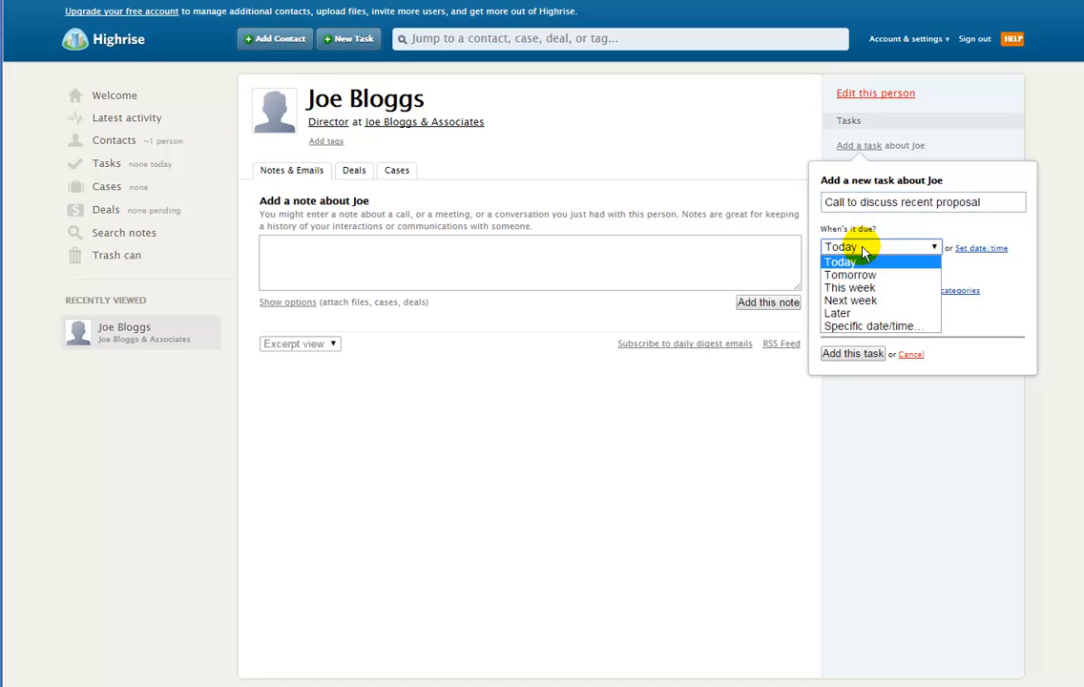
left_click(858, 275)
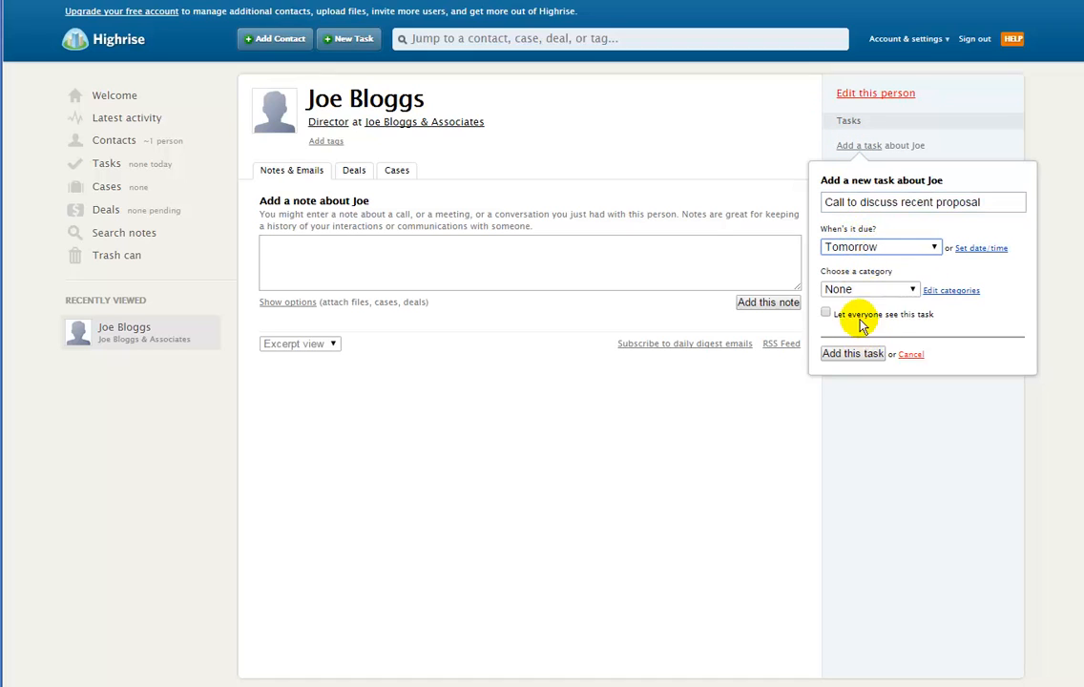
left_click(870, 297)
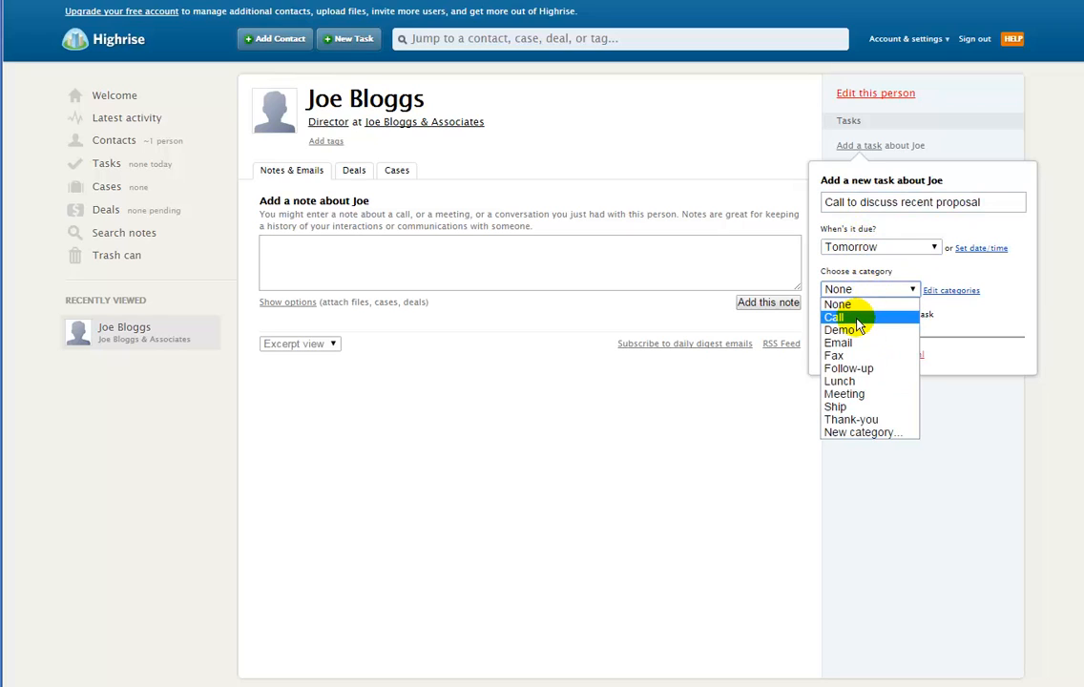
left_click(857, 319)
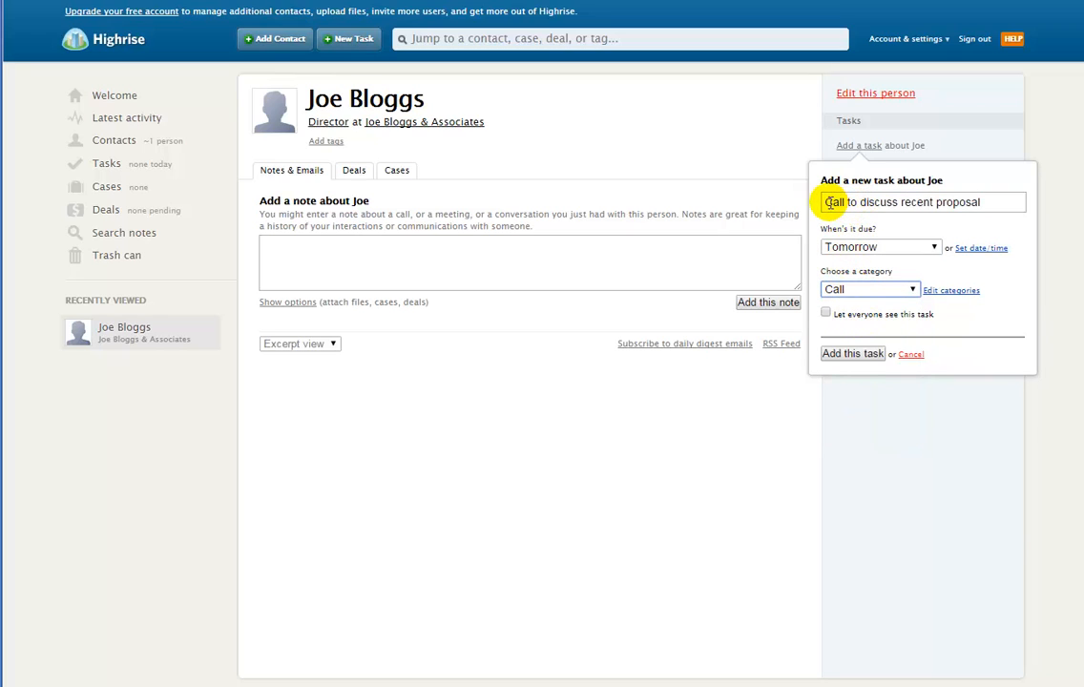
left_click_drag(864, 203, 806, 203)
key("BackSpace")
type("D")
left_click(853, 353)
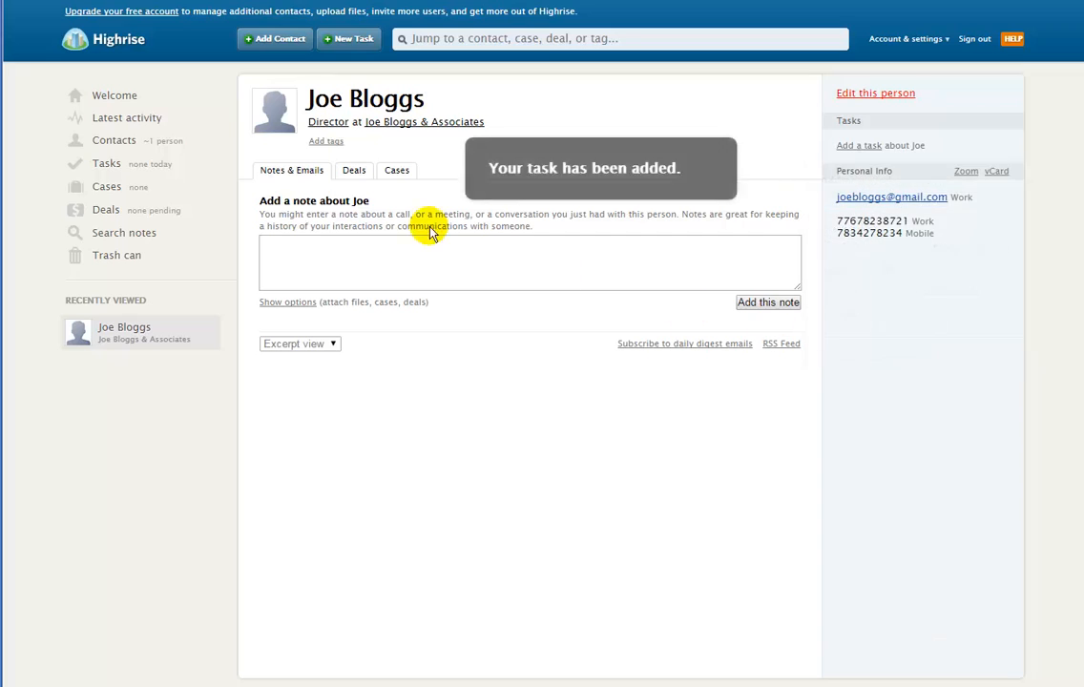
From the Tasks list, open the Director contact and add a placeholder note.
left_click(108, 165)
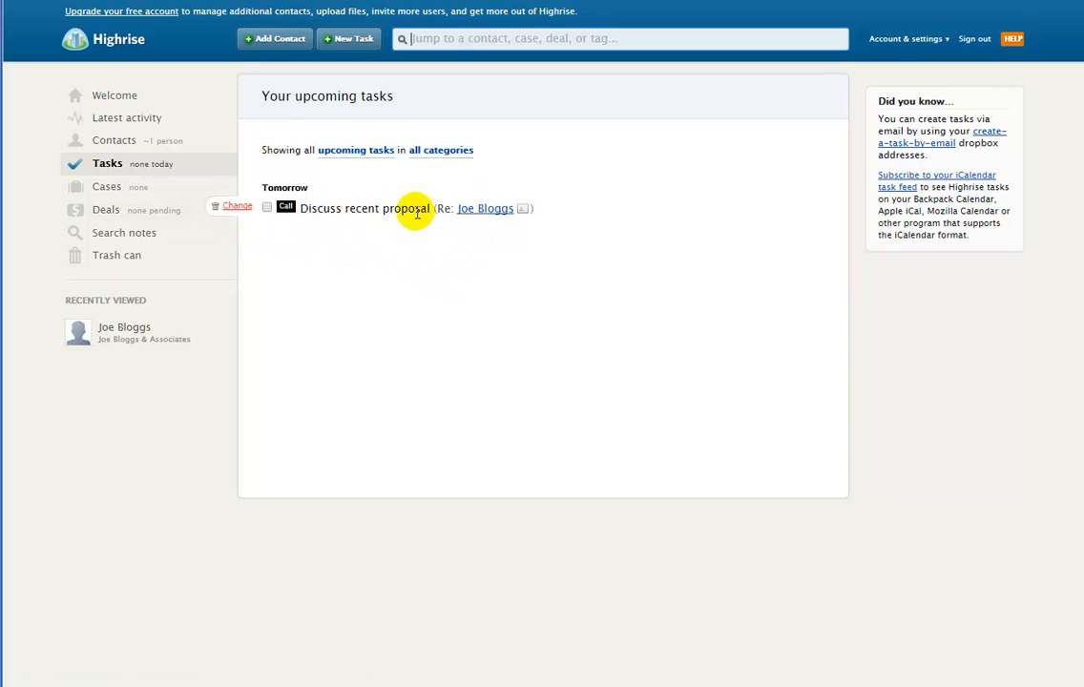
left_click(497, 210)
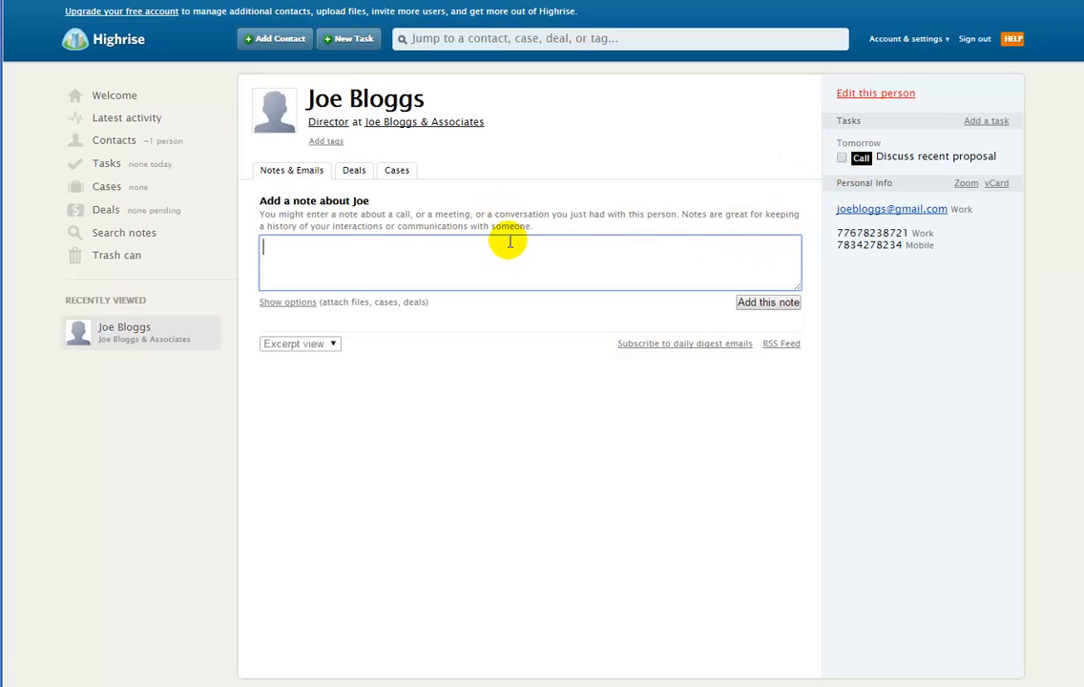
type("jhdasgdsakdsakhdsakdhsakldashkadsha")
left_click(773, 303)
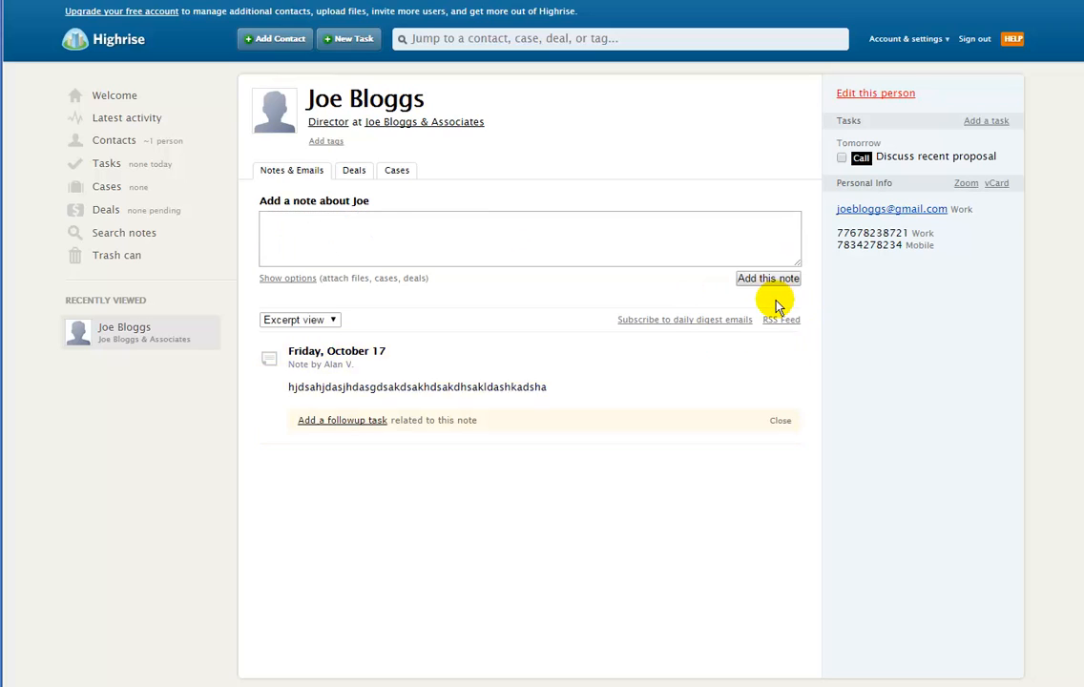
Mark the Discuss recent proposal task done and begin a new task about the contact.
left_click(842, 158)
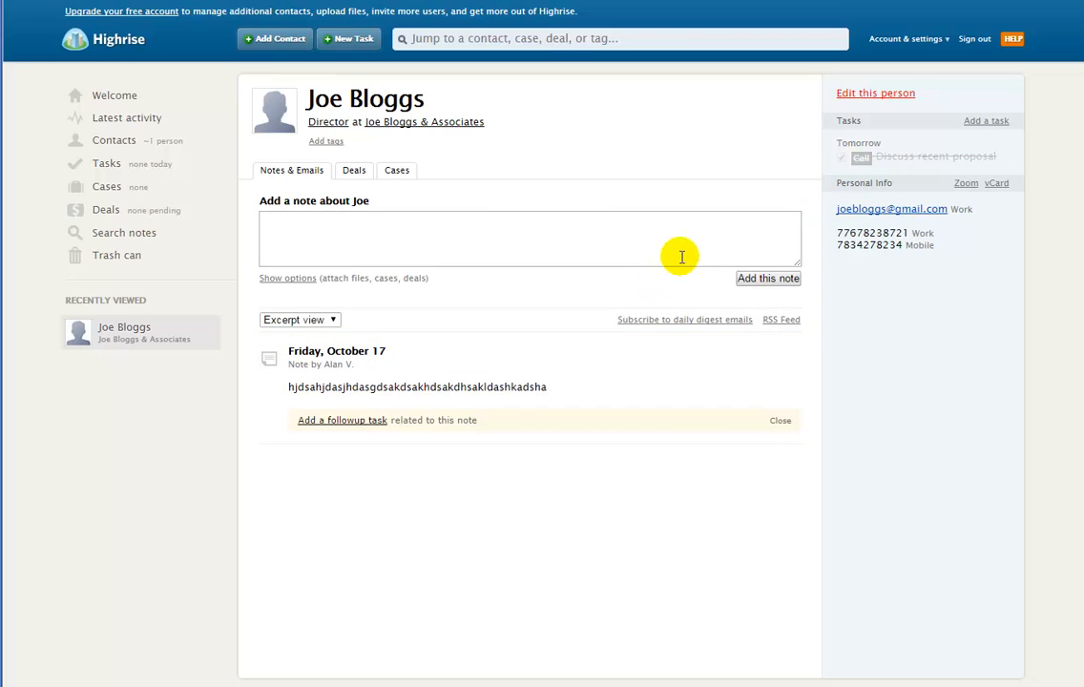
left_click(865, 148)
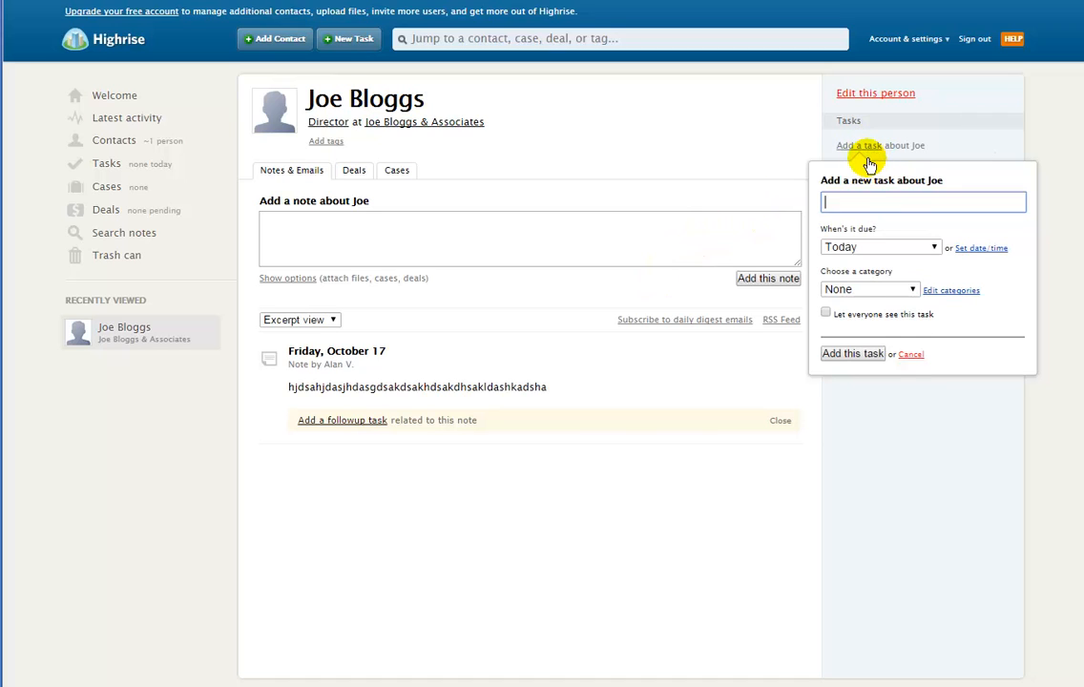
left_click(868, 289)
Set the task category to Email and name it 'Send an updated bid as per last phone discussion'.
left_click(854, 340)
left_click(862, 205)
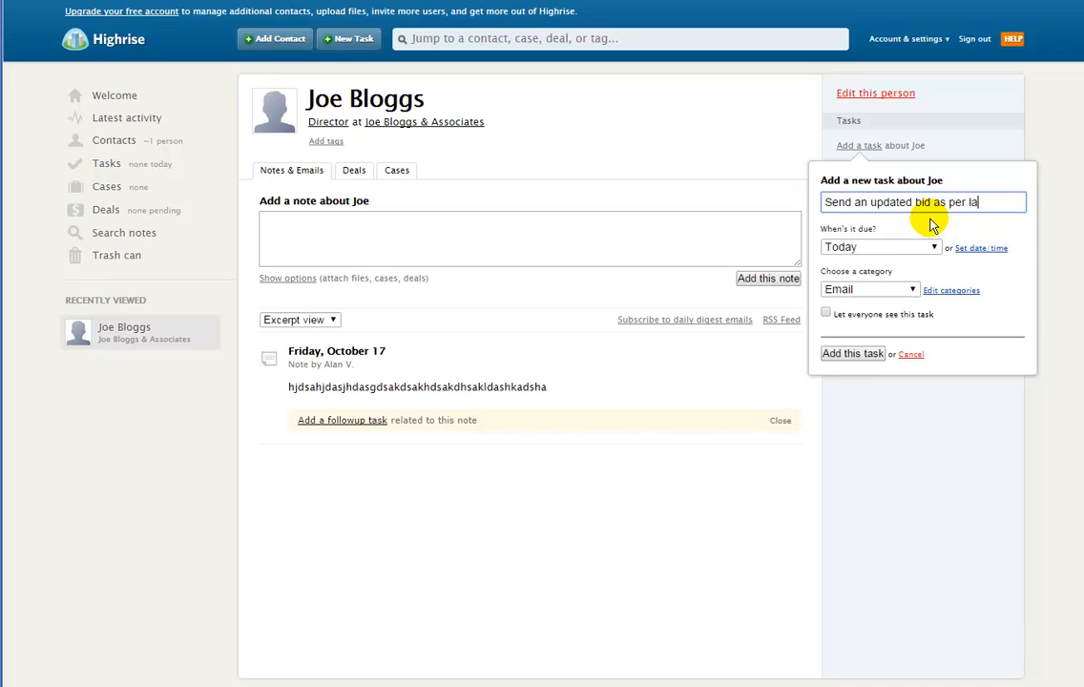
type("honje discuss")
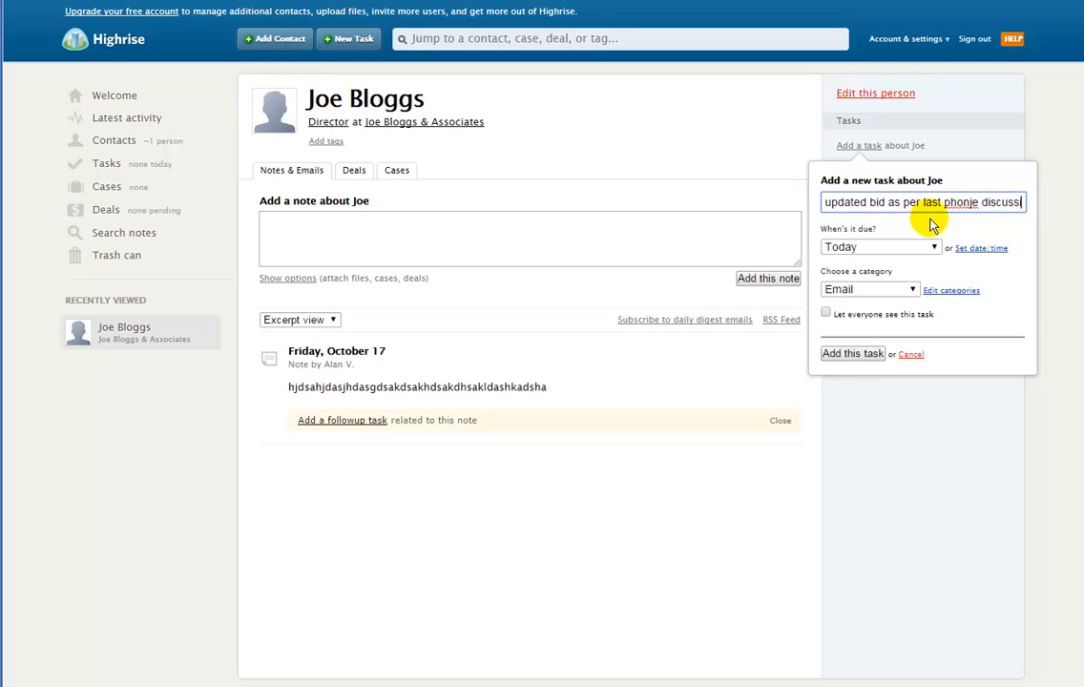
type("ion")
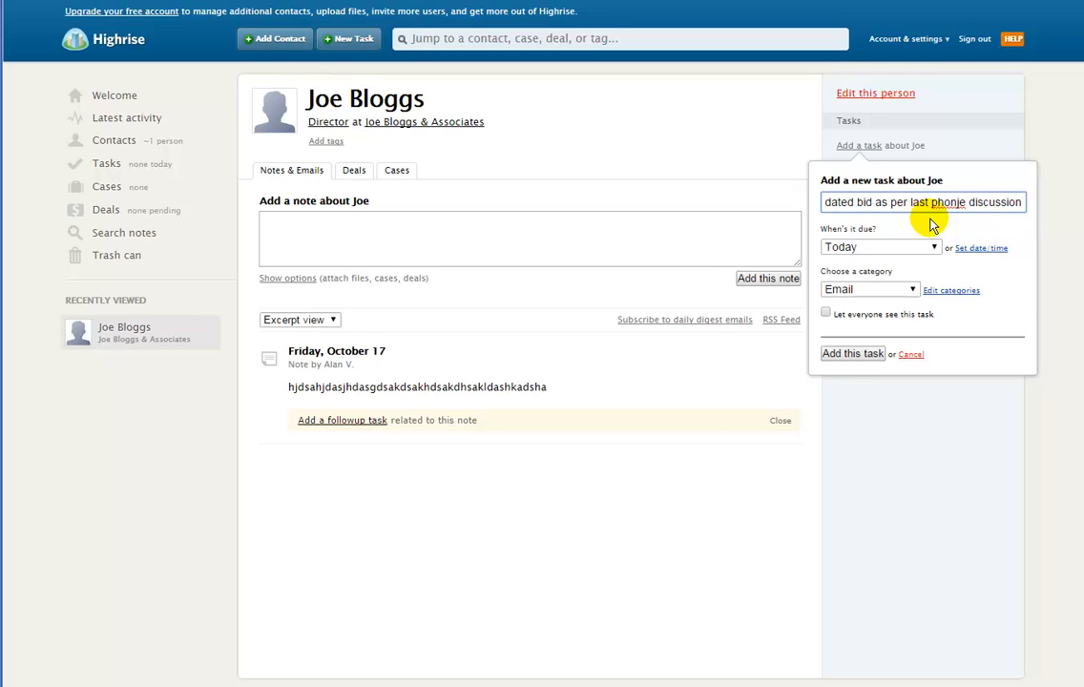
left_click(960, 202)
key("BackSpace")
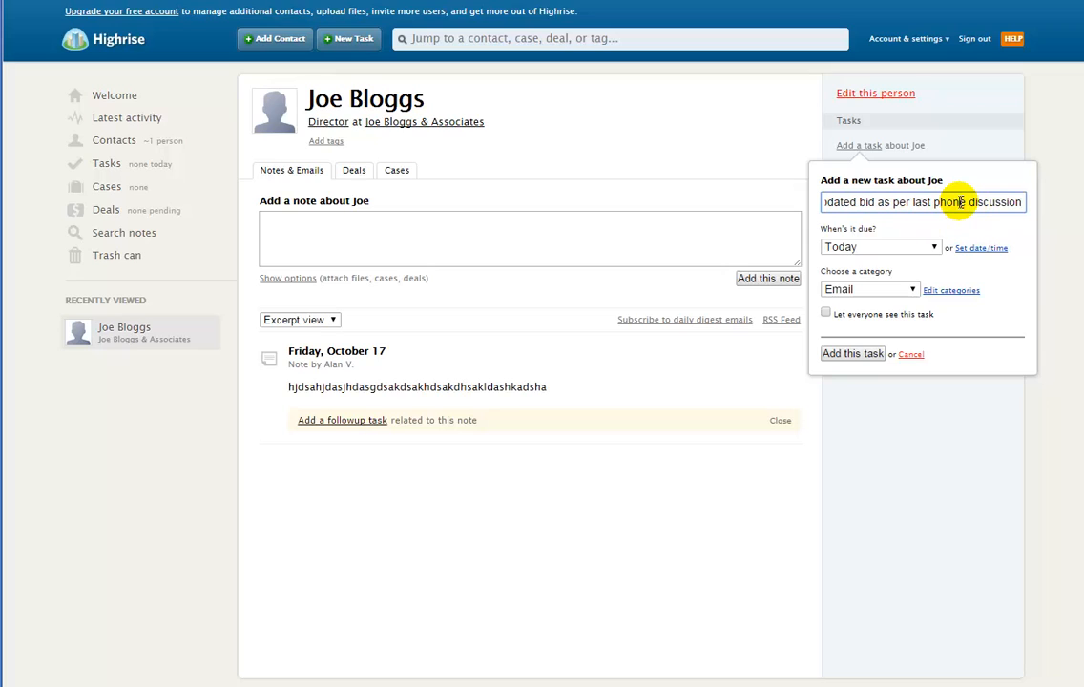
Make the task due October 20, 2014, save it, and show upcoming tasks.
left_click(888, 248)
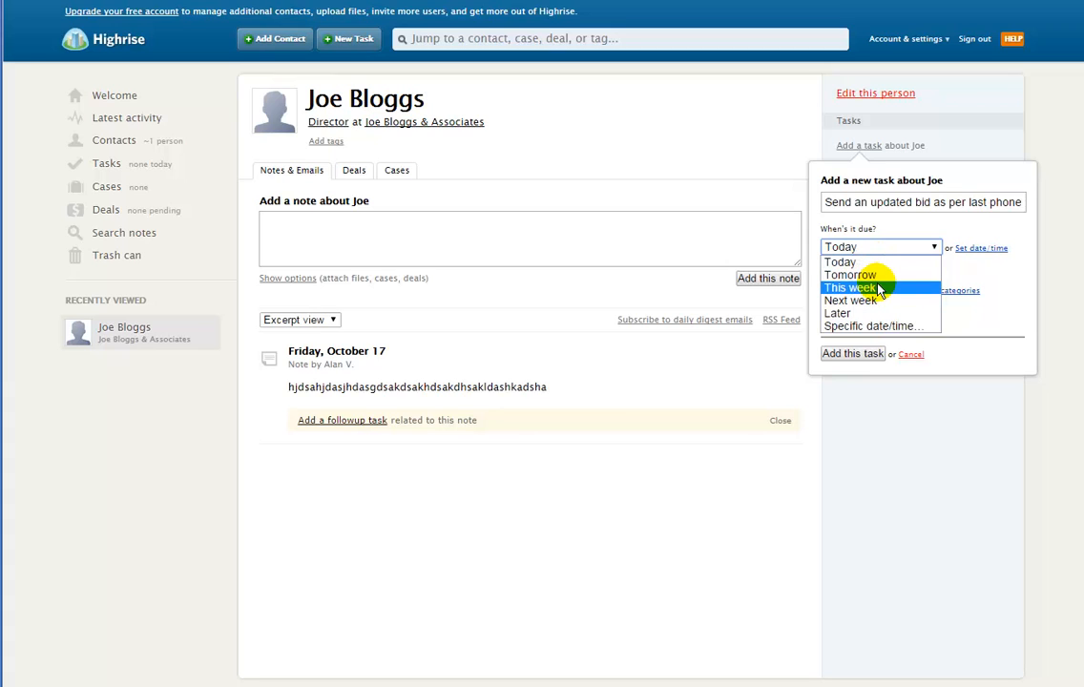
left_click(879, 289)
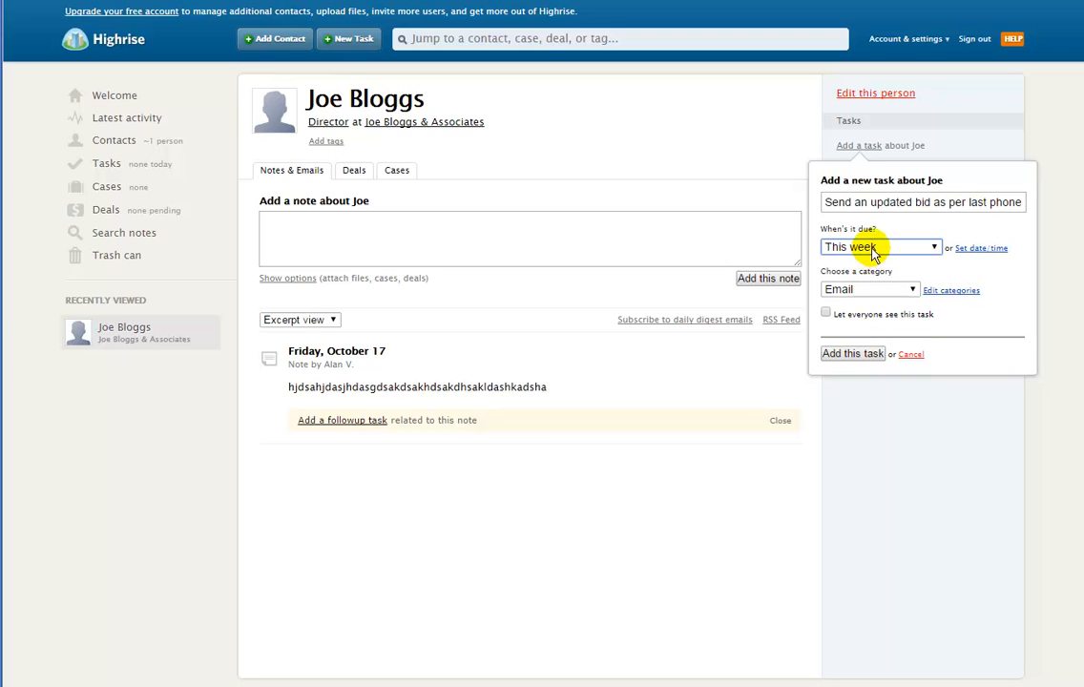
left_click(975, 249)
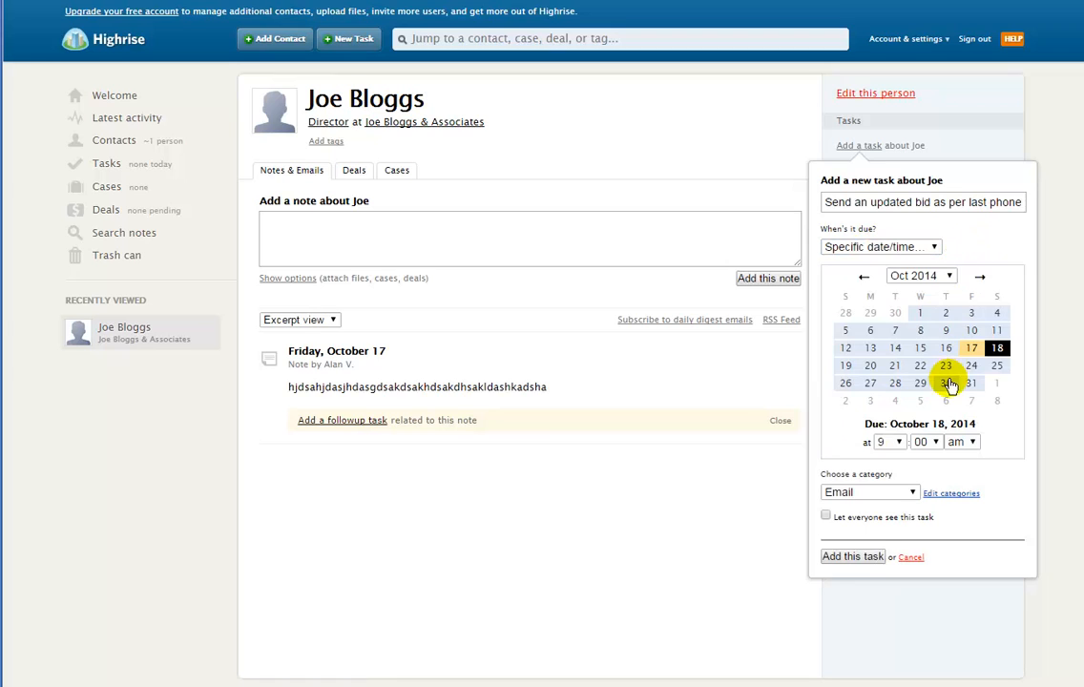
left_click(871, 366)
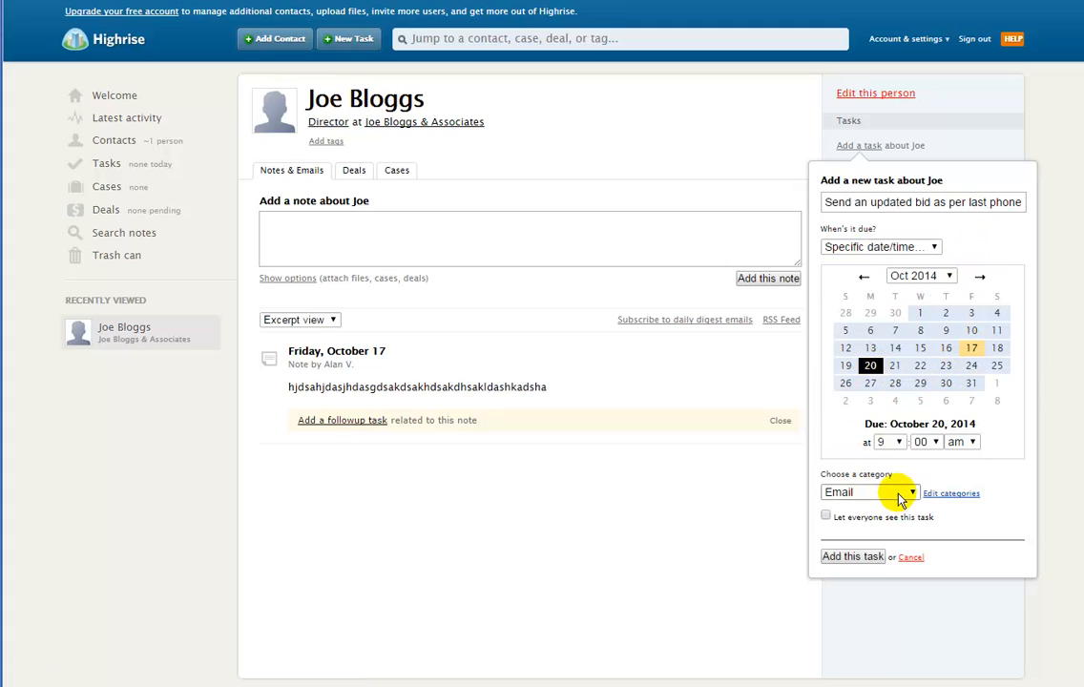
left_click(854, 557)
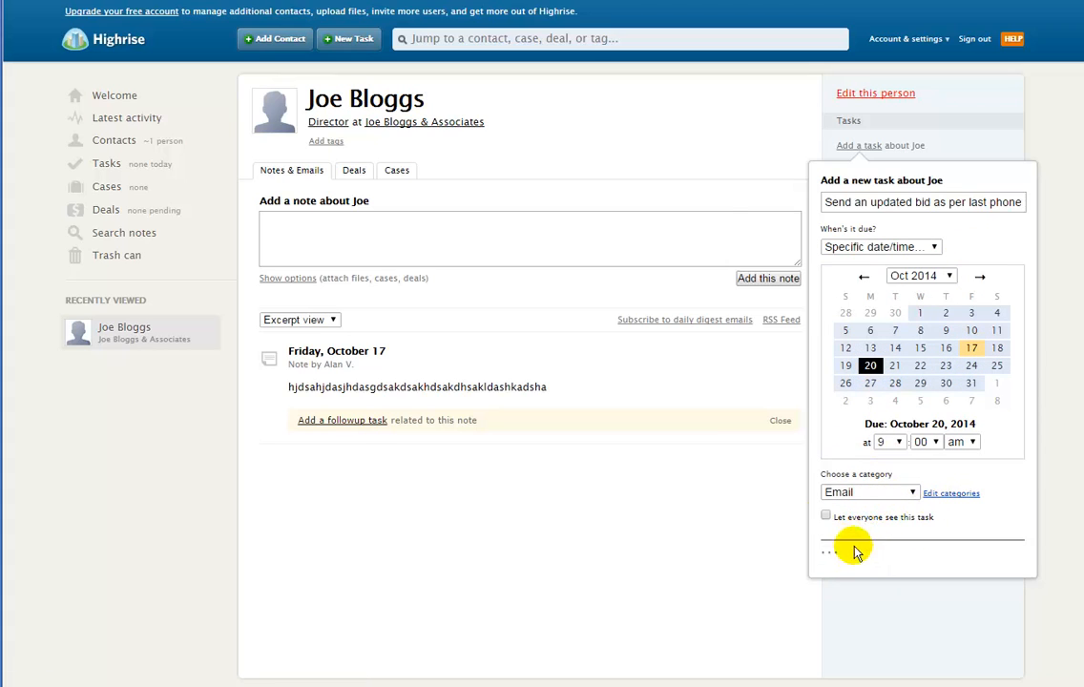
left_click(106, 168)
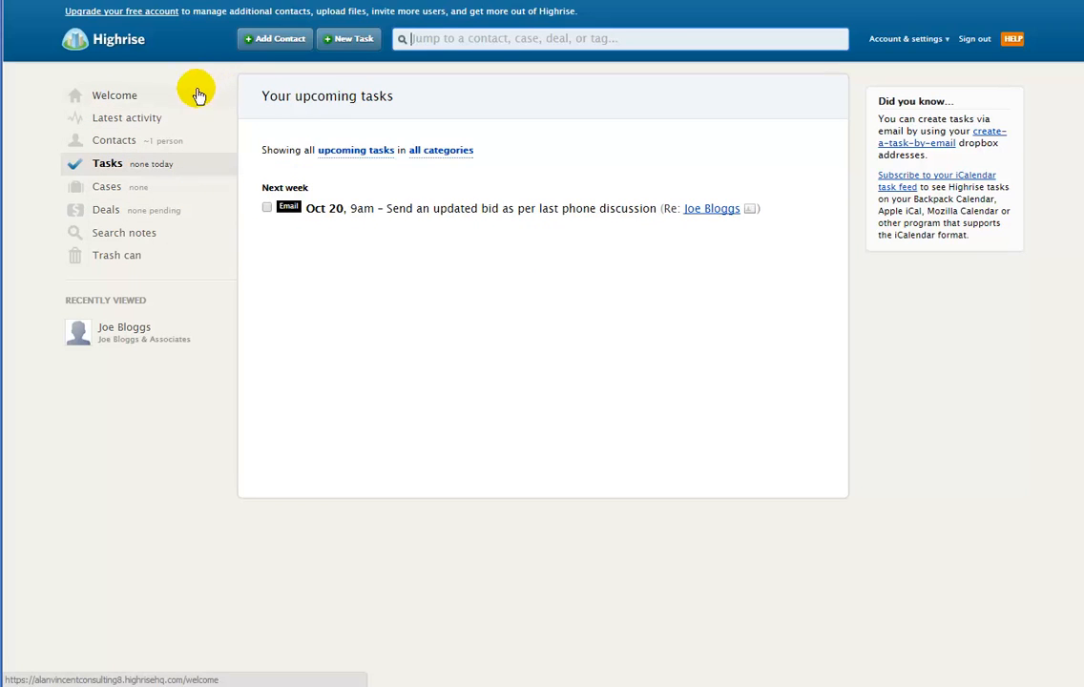
Add general tasks 'Collect dry cleaning' and 'Check tyre pressures', the latter due tomorrow.
left_click(356, 41)
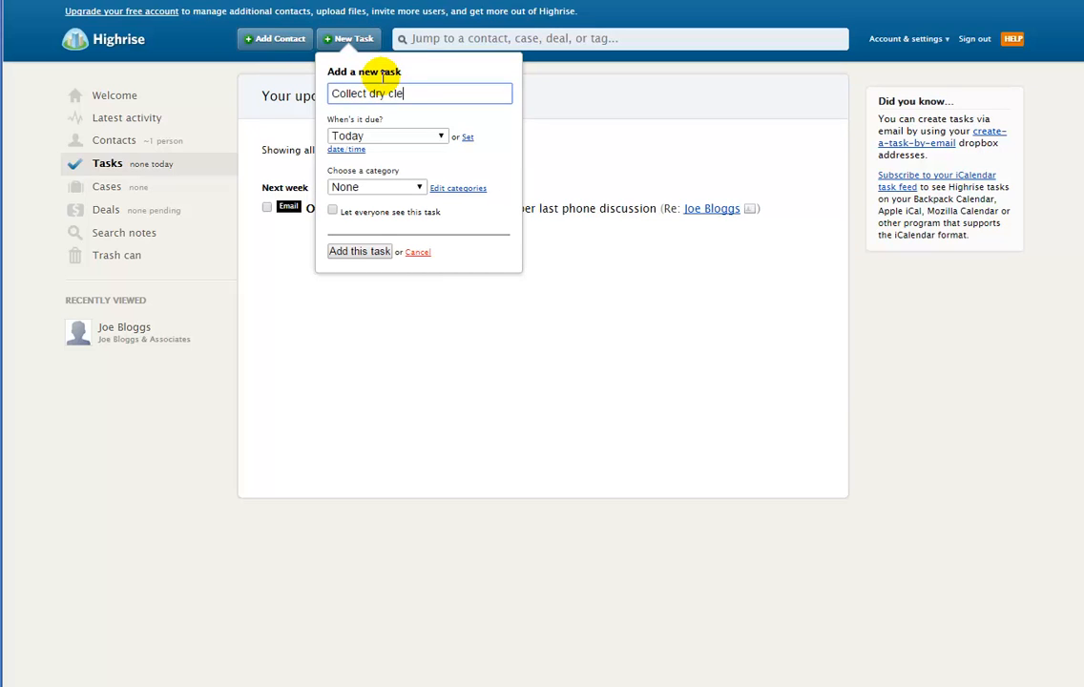
left_click(372, 253)
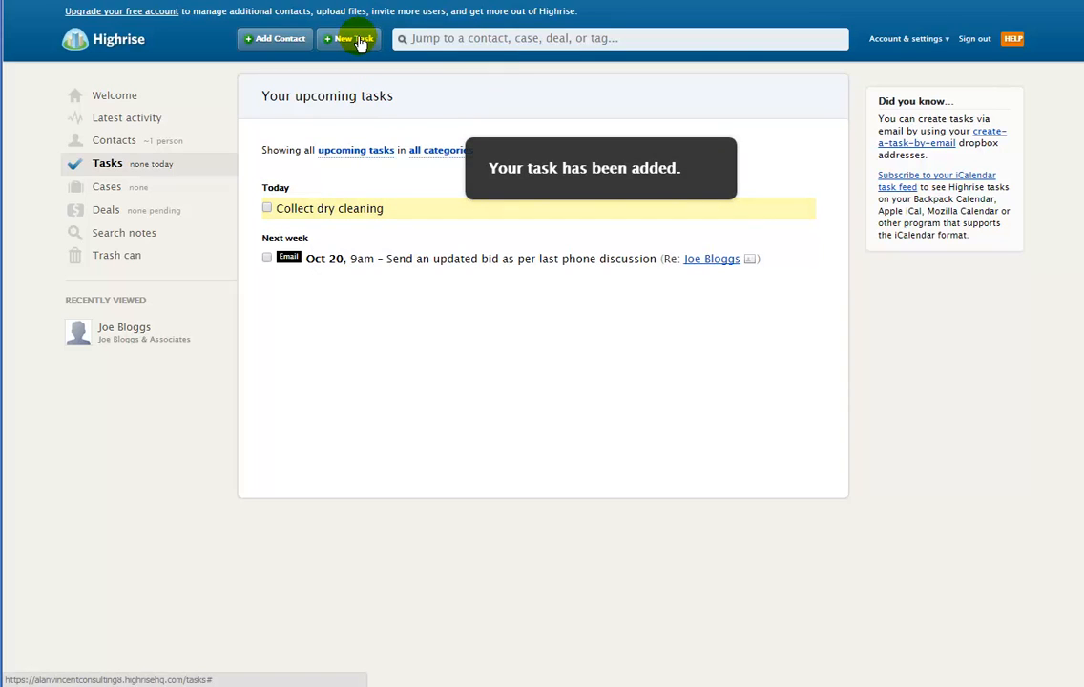
left_click(359, 42)
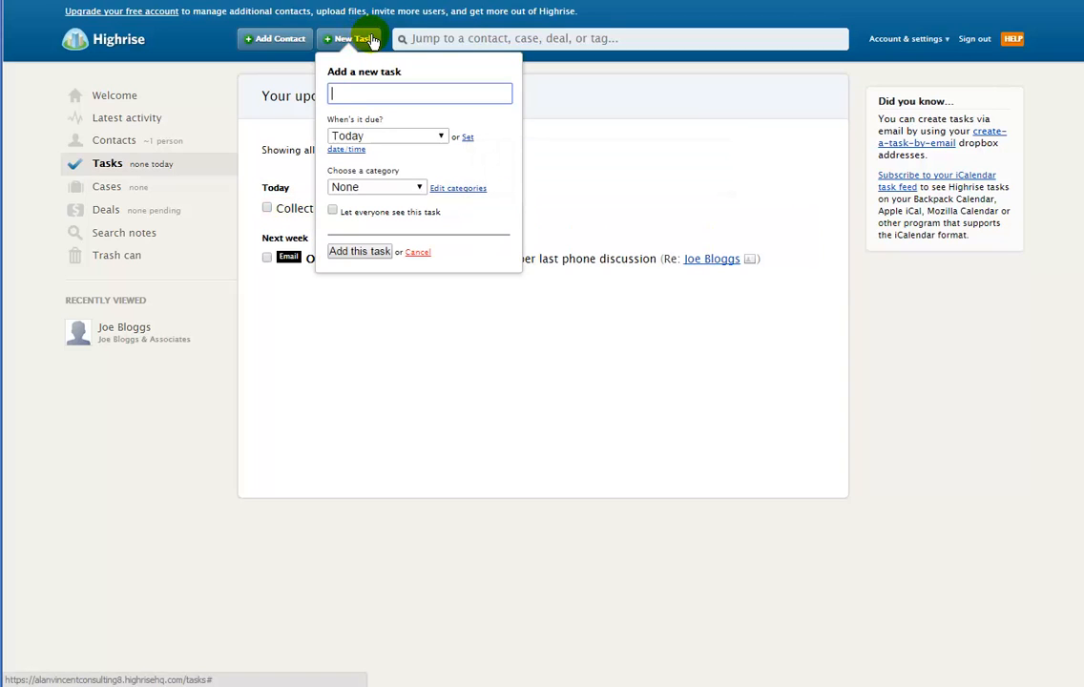
type("Check tyre pressures")
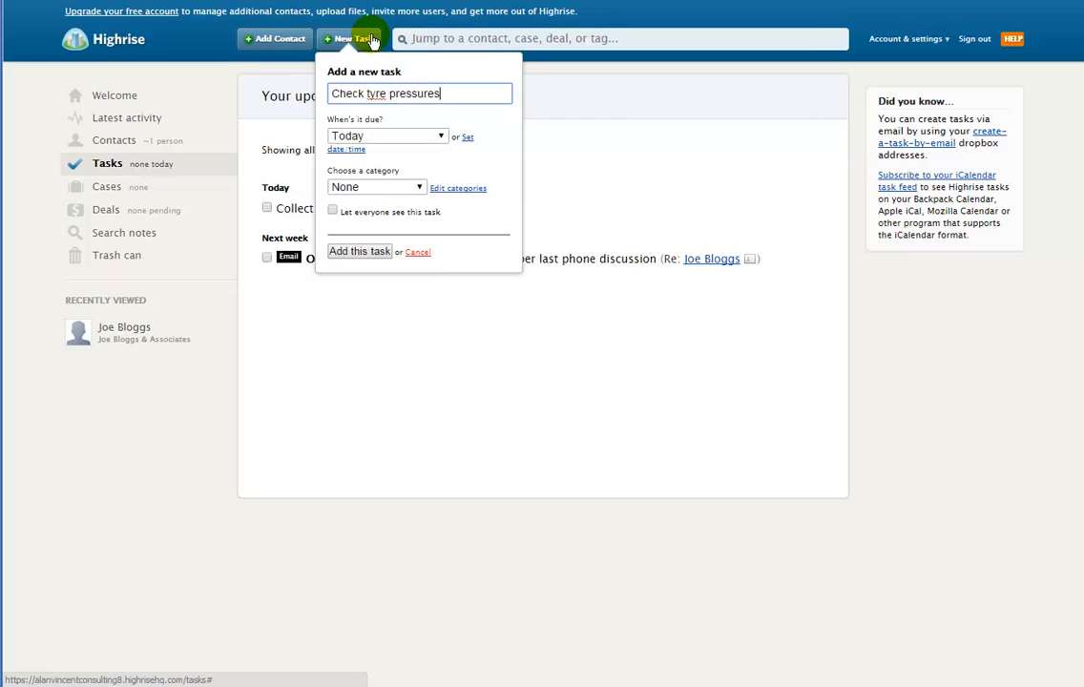
left_click(410, 138)
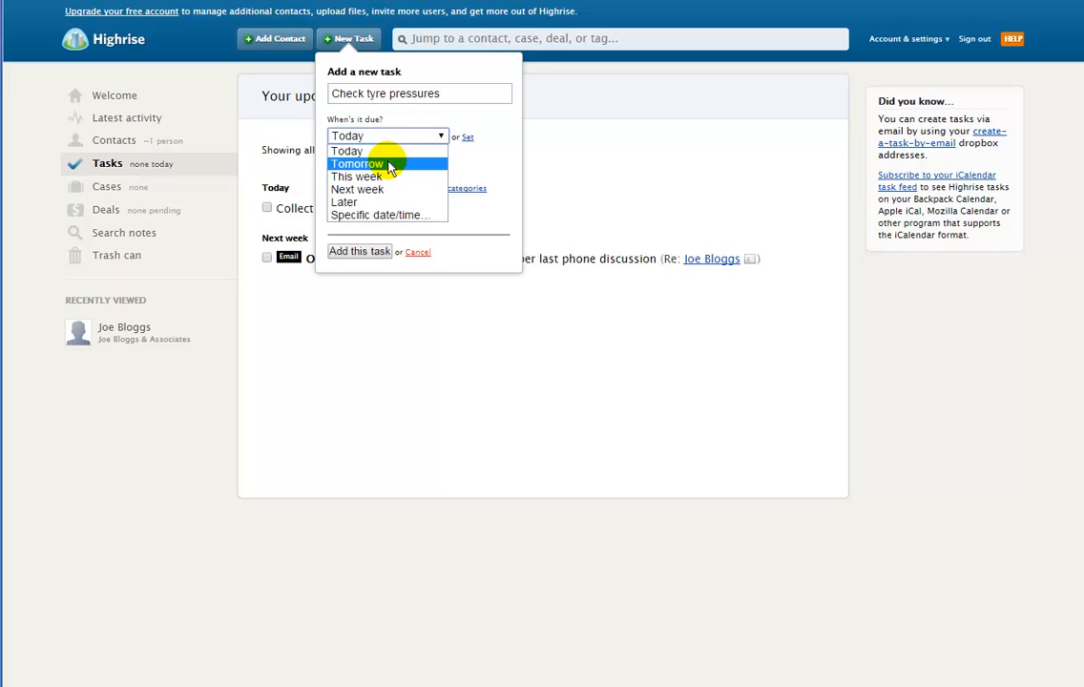
left_click(388, 167)
left_click(359, 252)
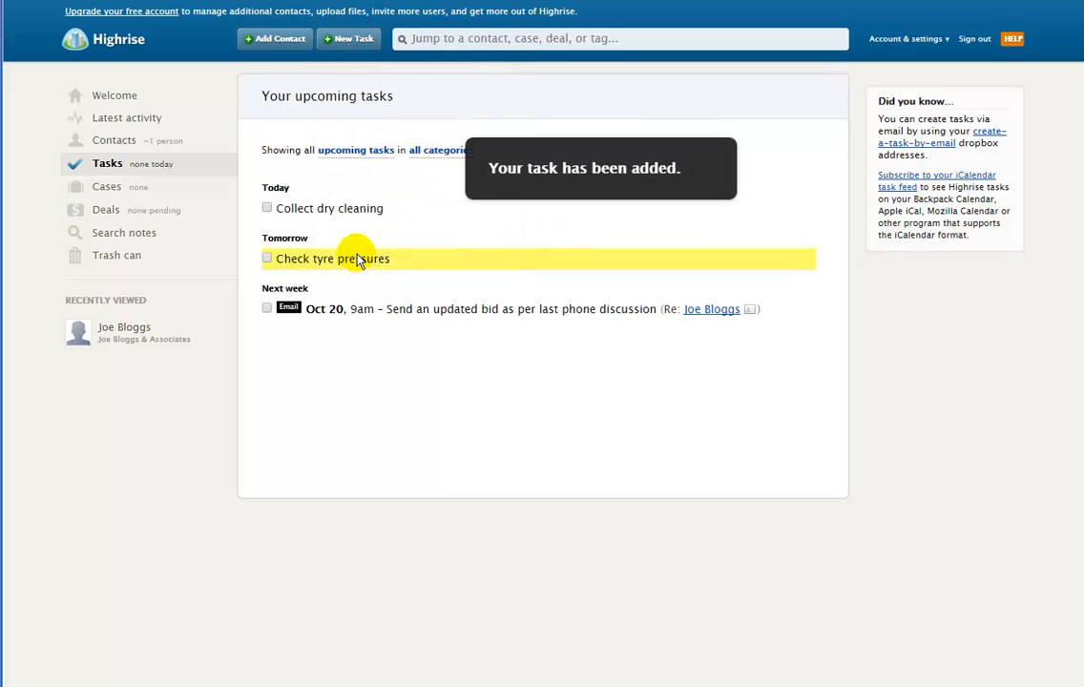
Add the task 'Investigate flight prices to New York' with no category, due Later.
left_click(358, 40)
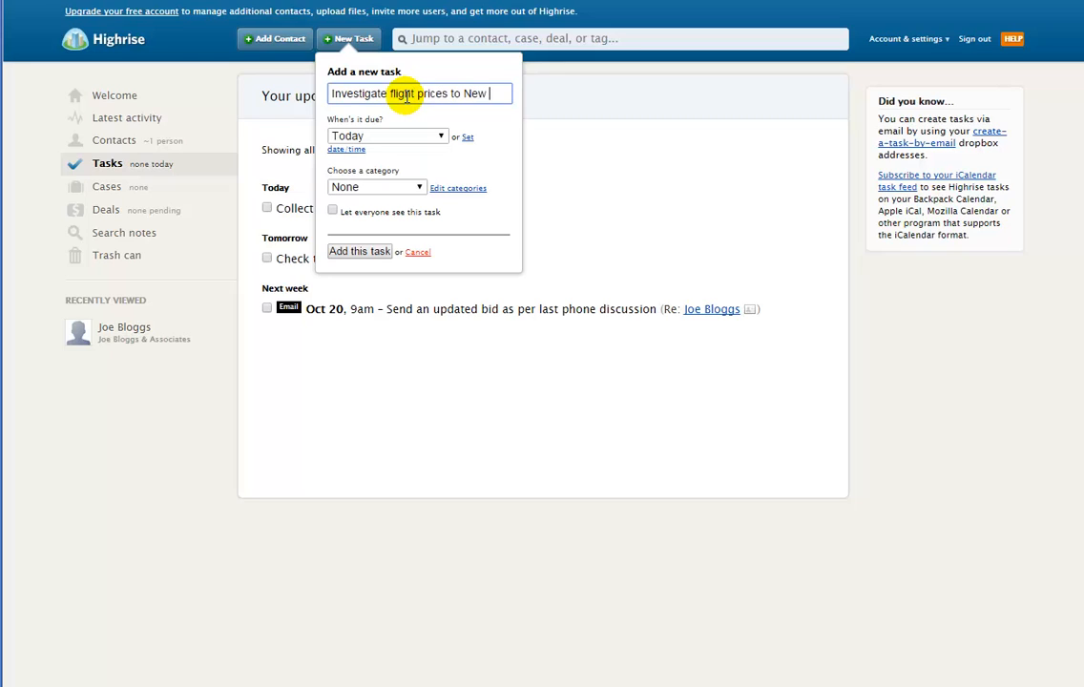
left_click(381, 188)
left_click(423, 211)
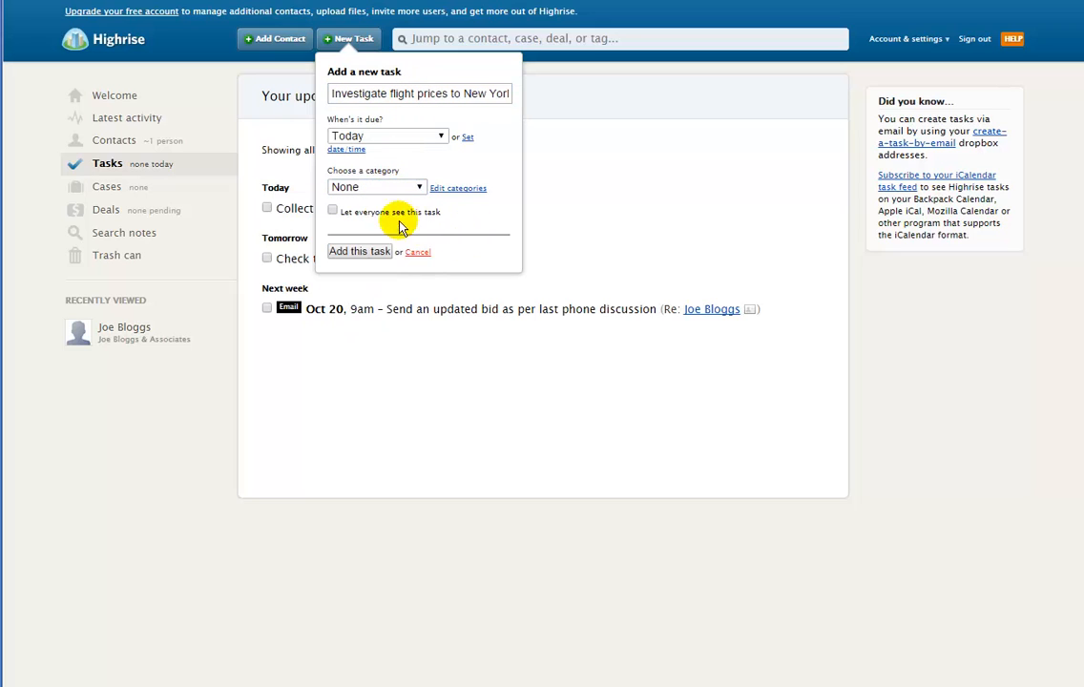
left_click(394, 136)
left_click(371, 205)
left_click(359, 251)
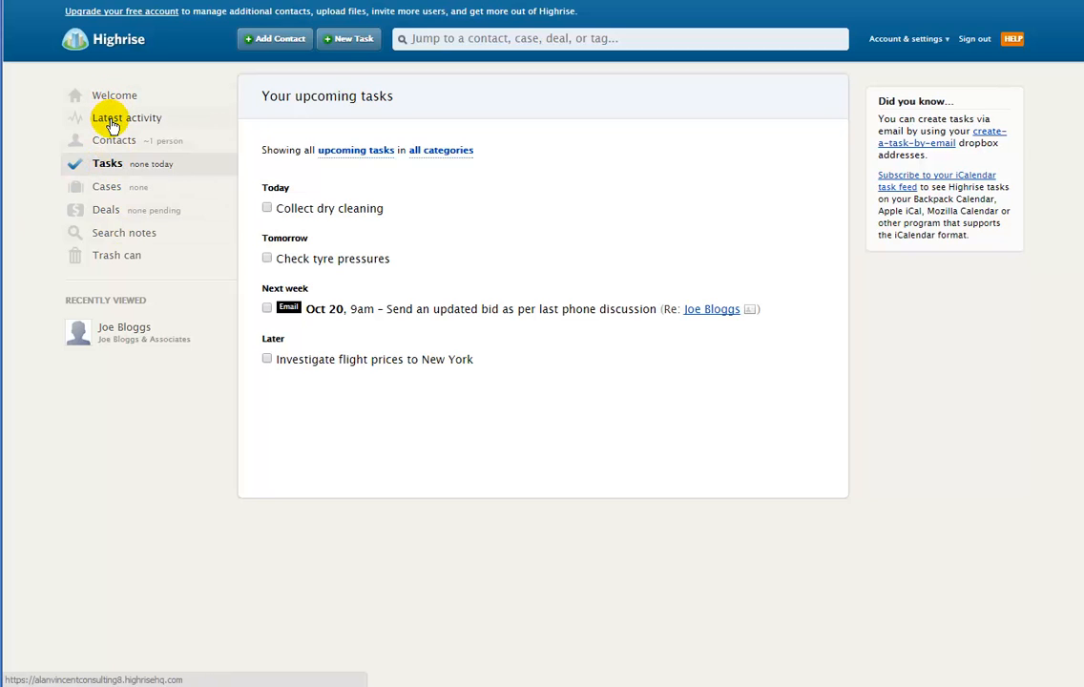
Turn off the welcome screen and dismiss the new-features notice.
left_click(109, 97)
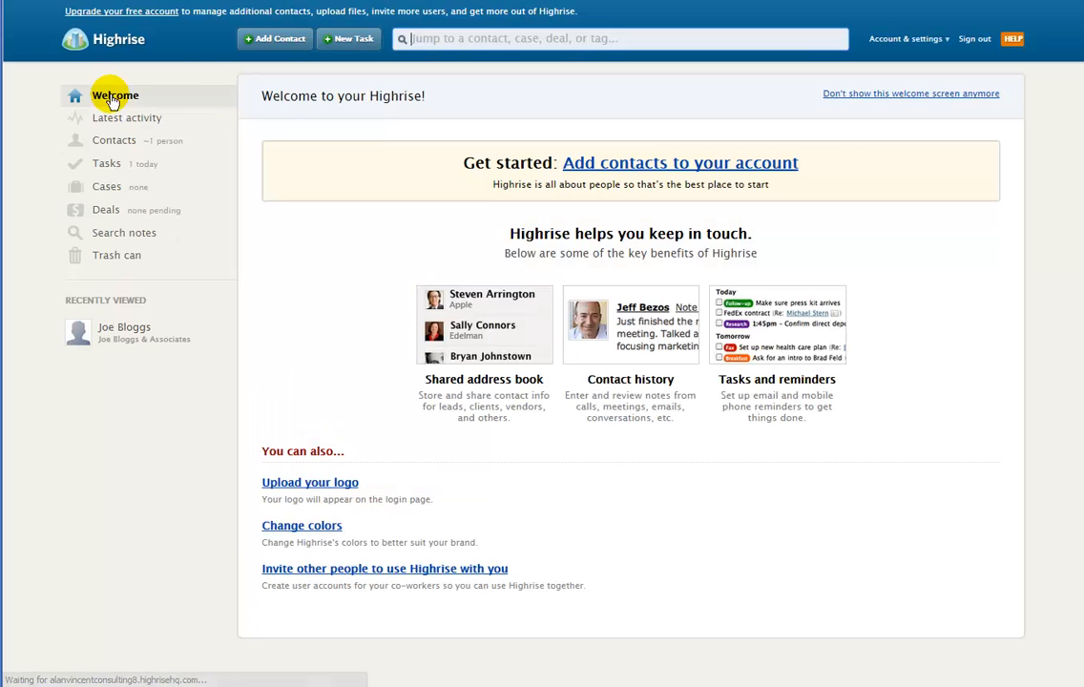
left_click(850, 94)
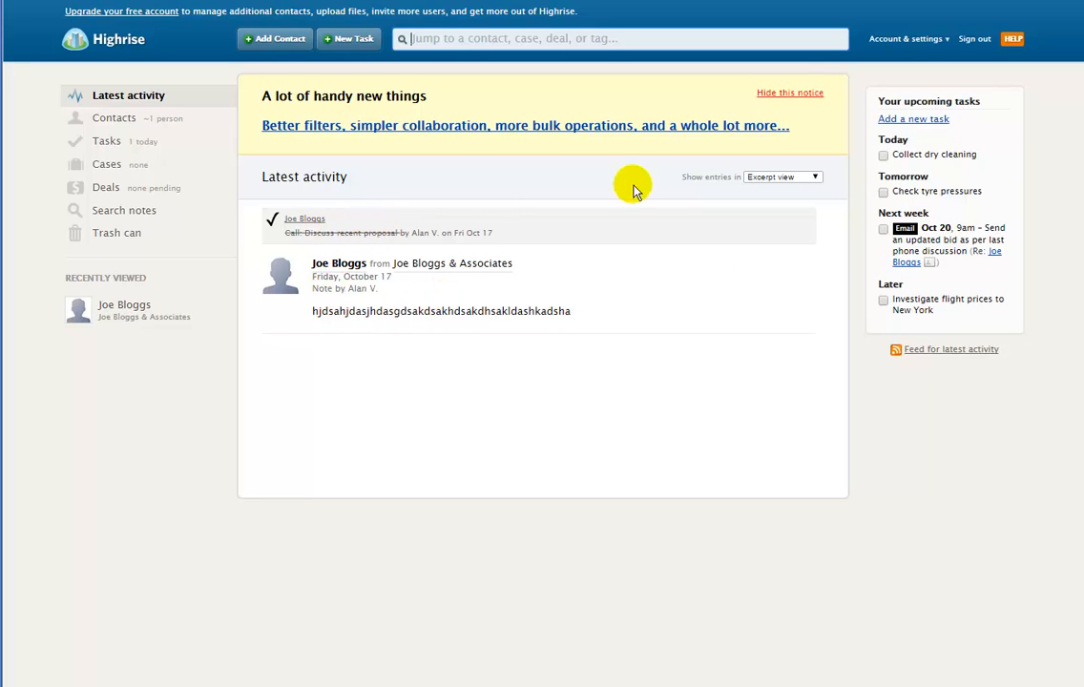
left_click(801, 94)
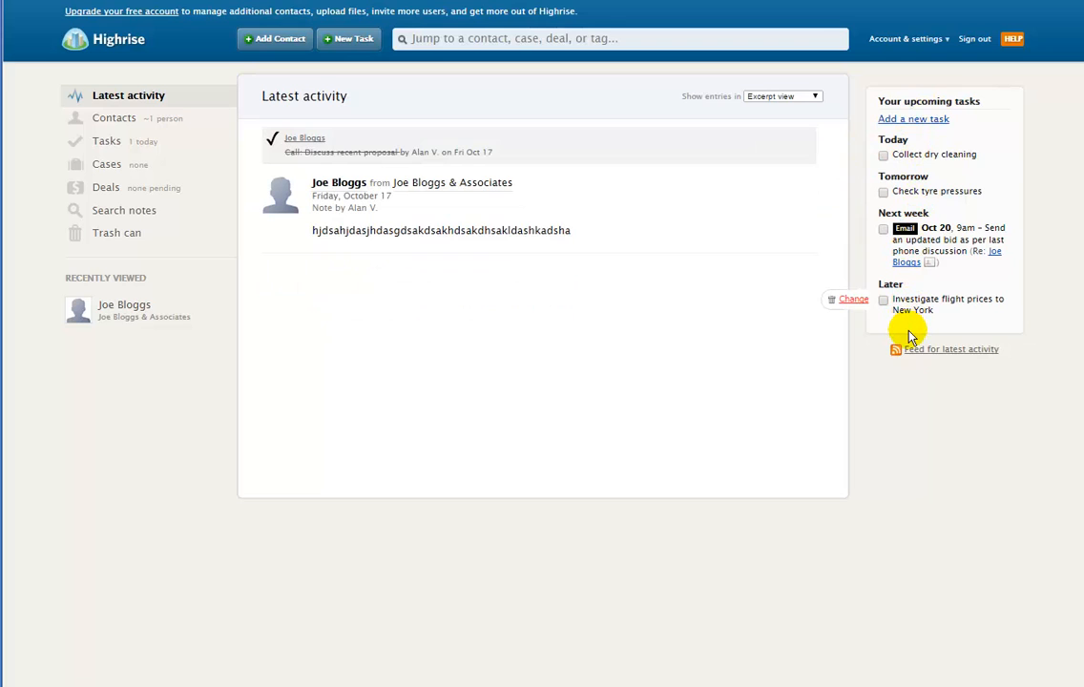
Mark Collect dry cleaning as done and open the contacts list.
left_click(107, 141)
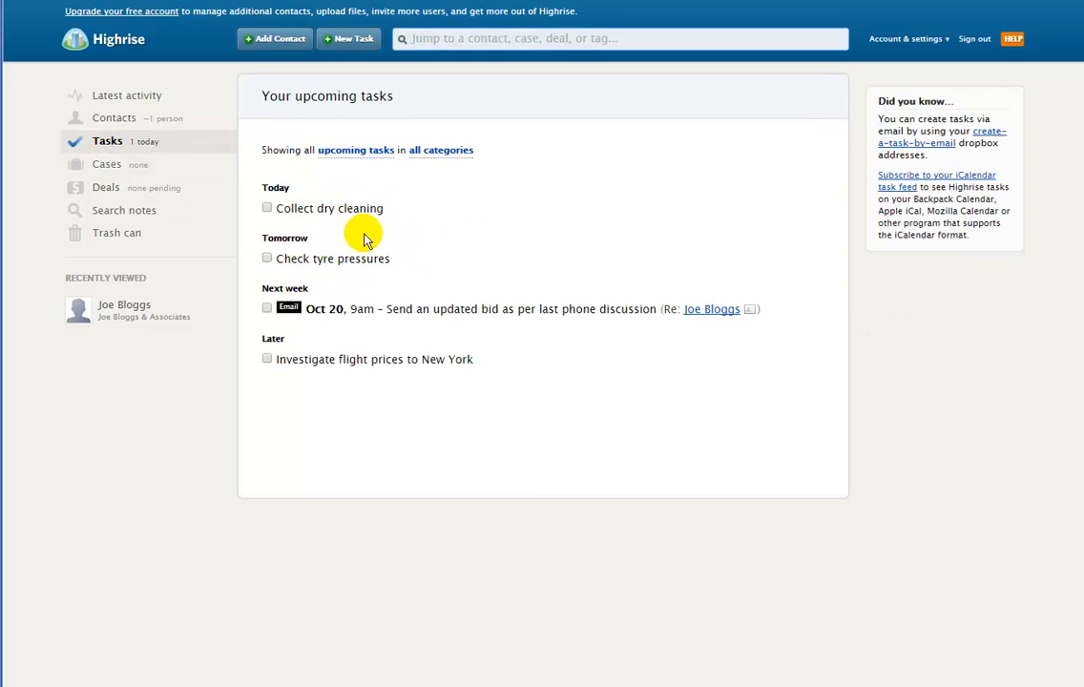
left_click(267, 209)
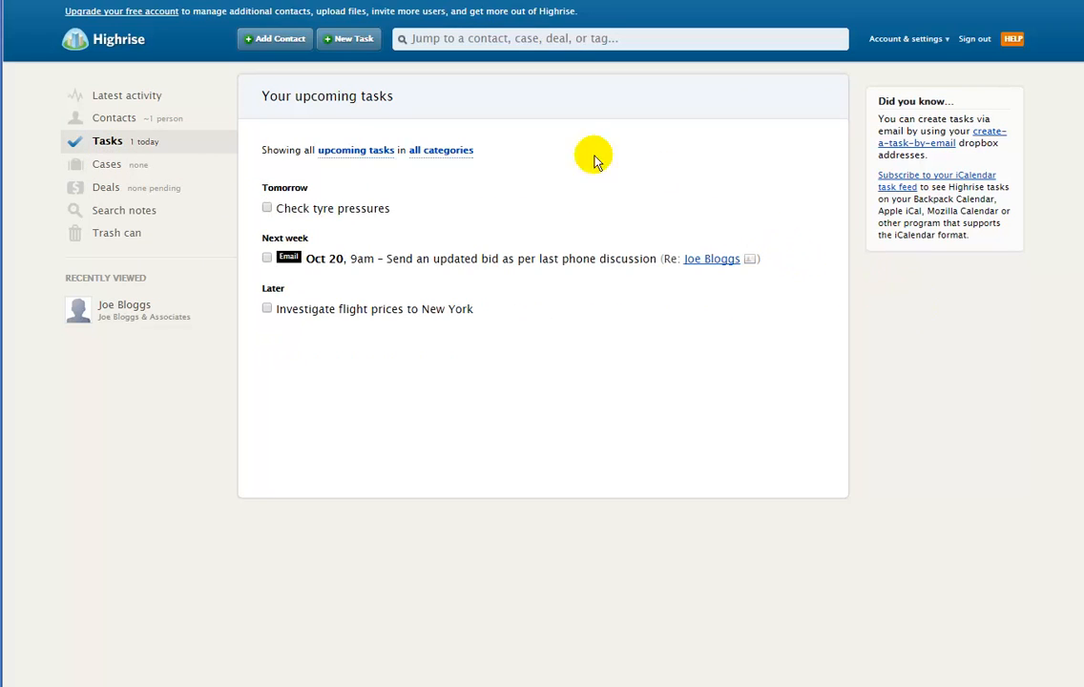
left_click(130, 122)
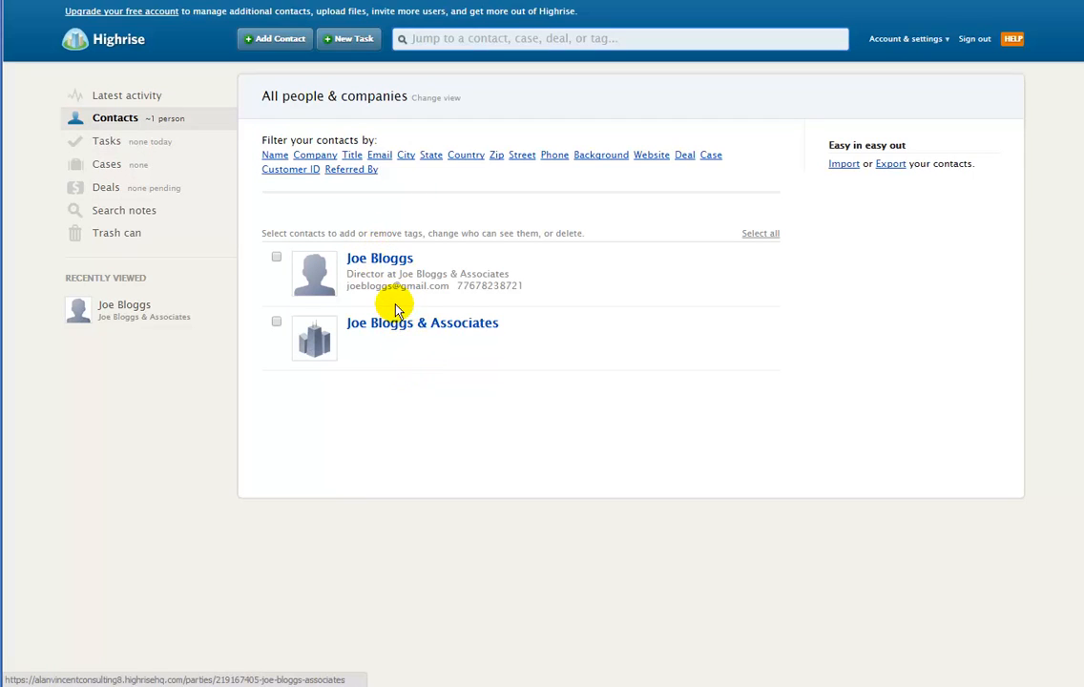
From the Director's company page, add a new person titled Sales & Marketing Executive.
left_click(380, 261)
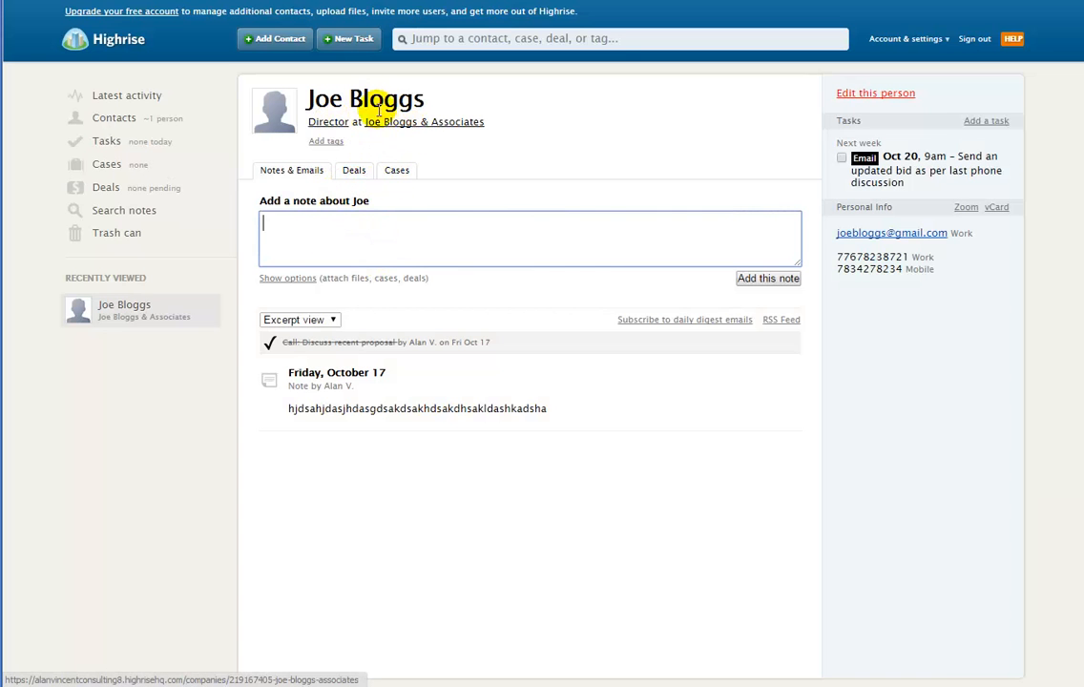
left_click(409, 128)
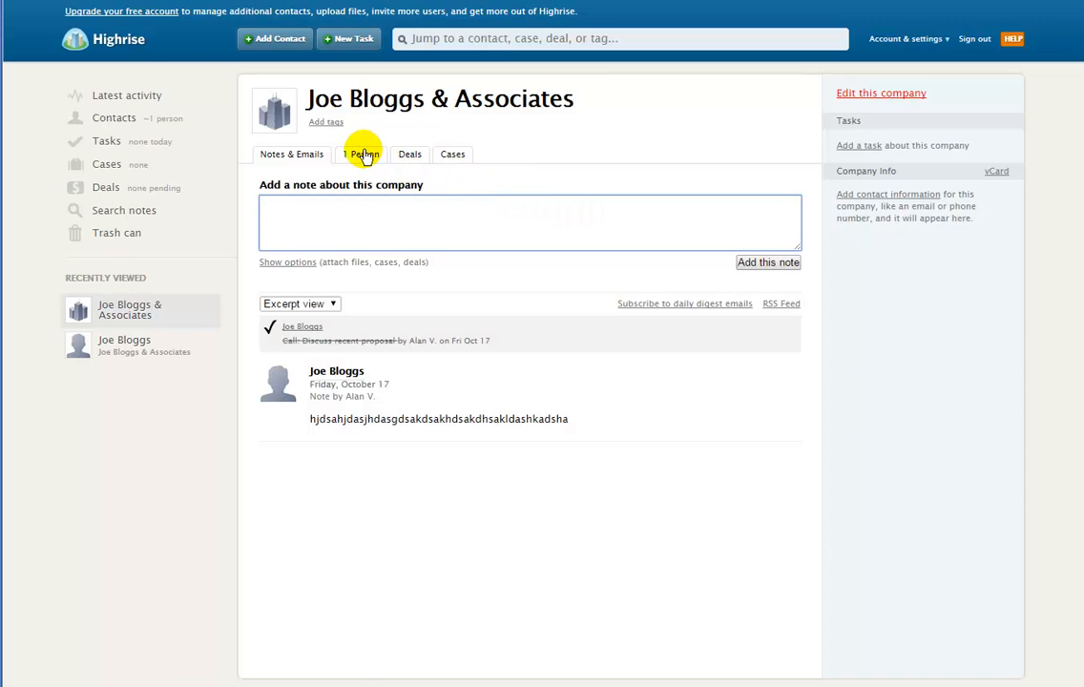
left_click(361, 153)
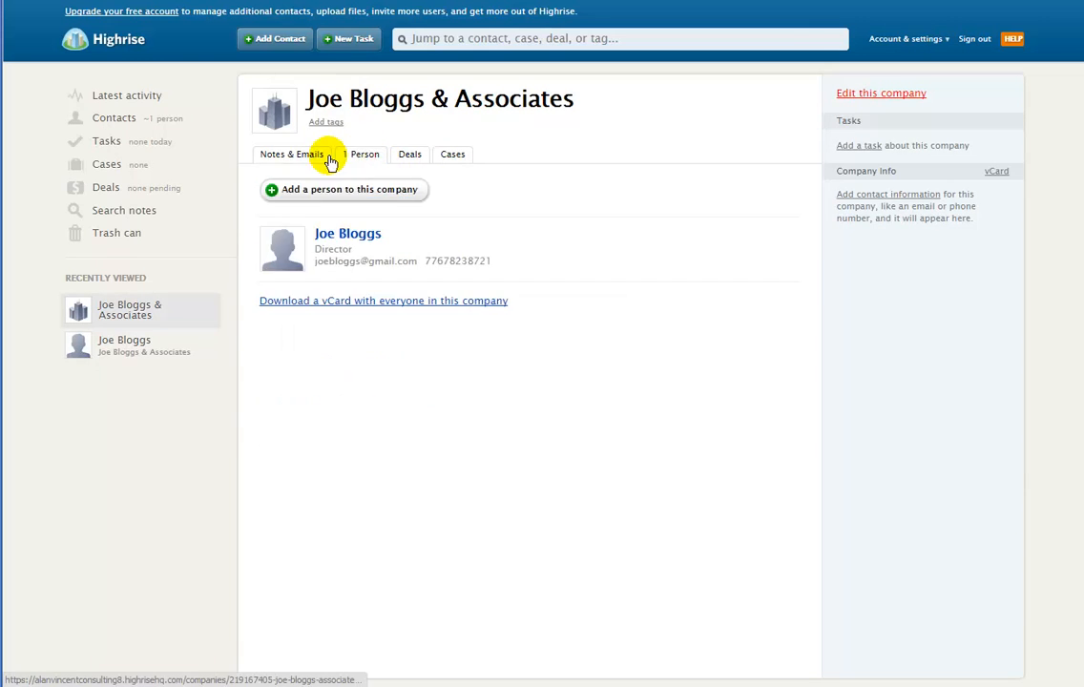
left_click(363, 194)
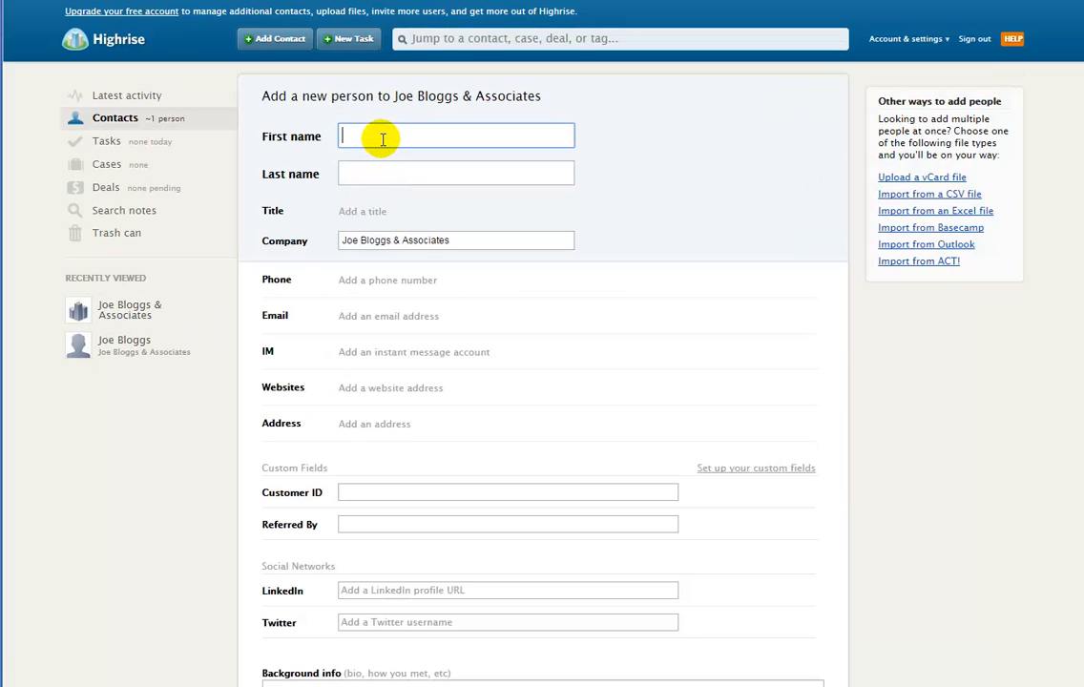
key("Tab")
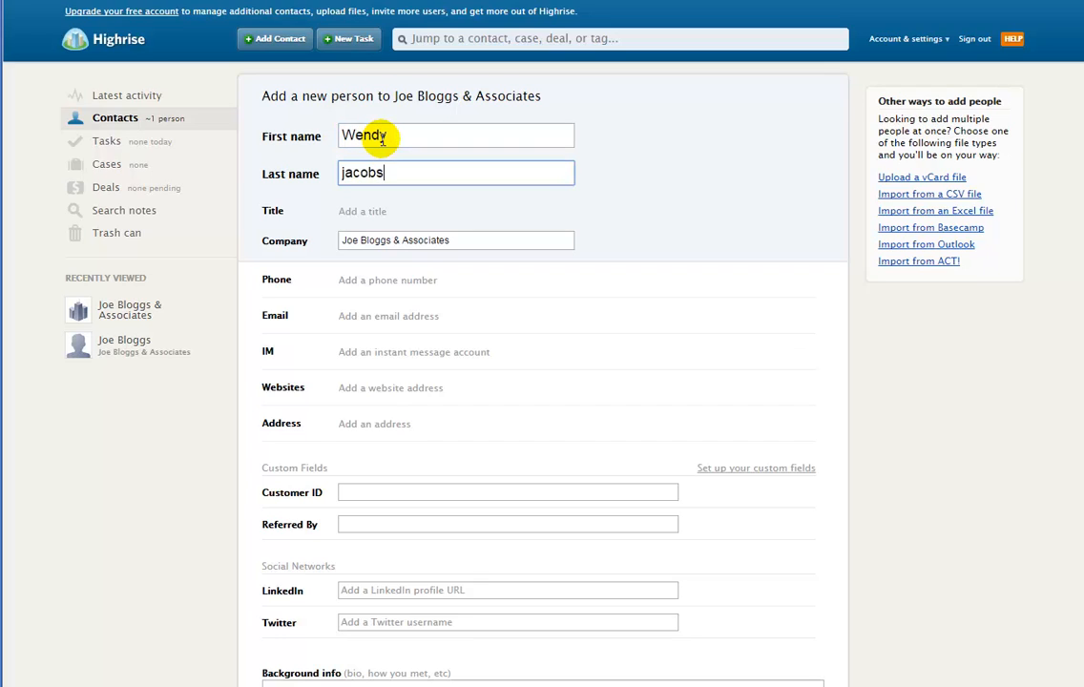
key("Tab")
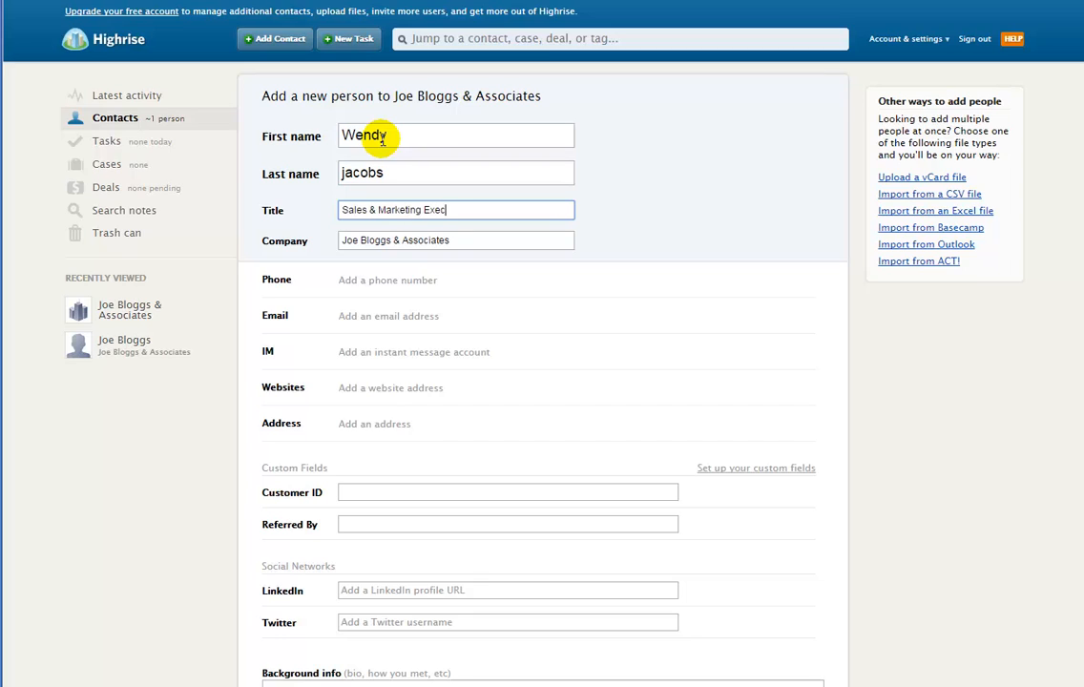
scroll(406, 471, "down", 1)
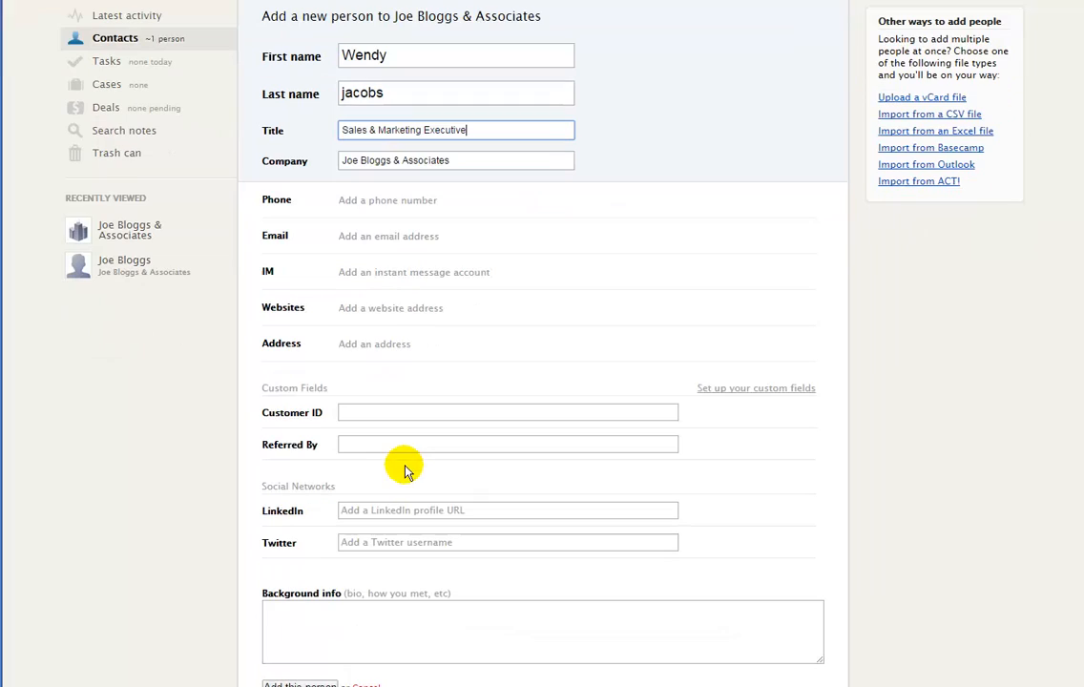
left_click(344, 93)
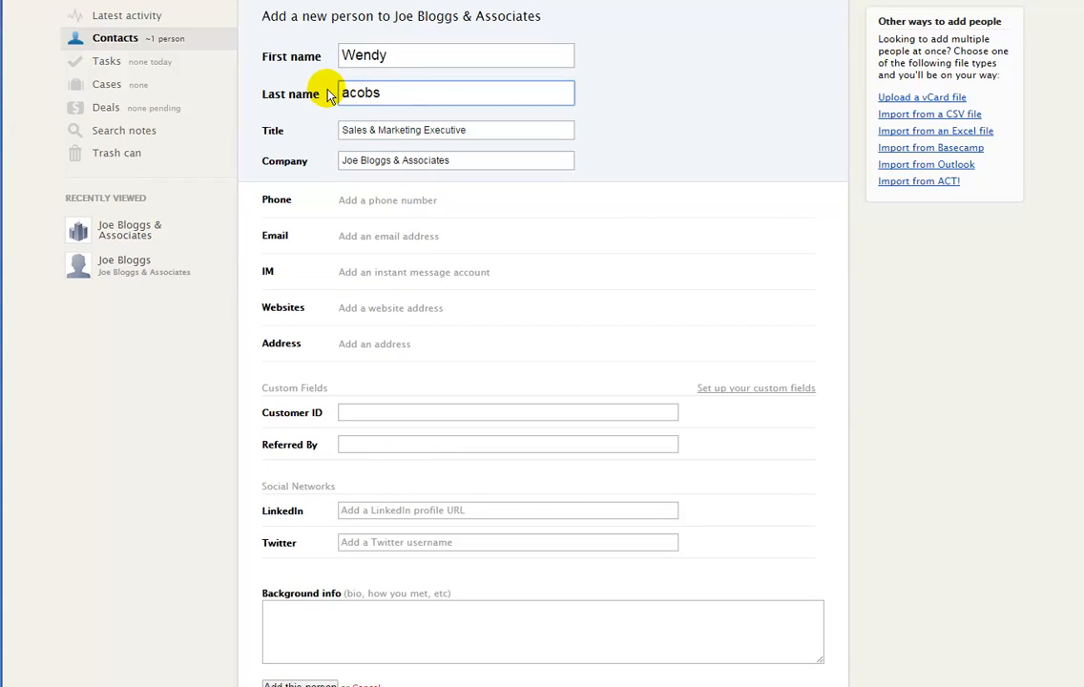
scroll(305, 448, "down", 1)
left_click(303, 593)
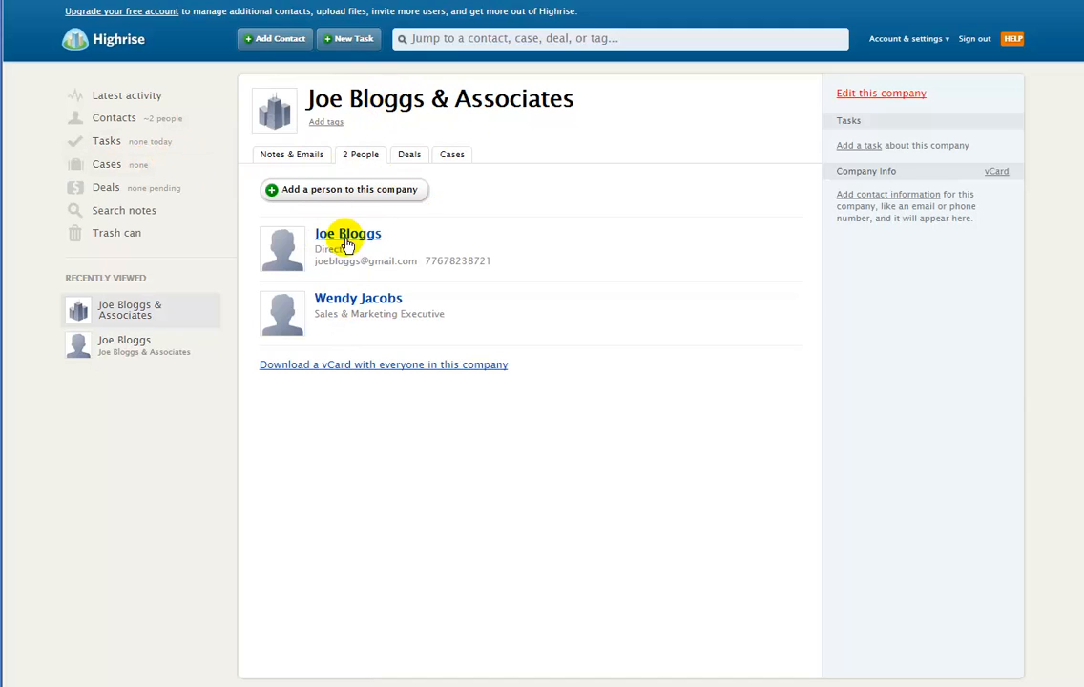
Give the new person a Call task 'Invite to lunch' due October 21, 2014 at 10:45am.
left_click(374, 303)
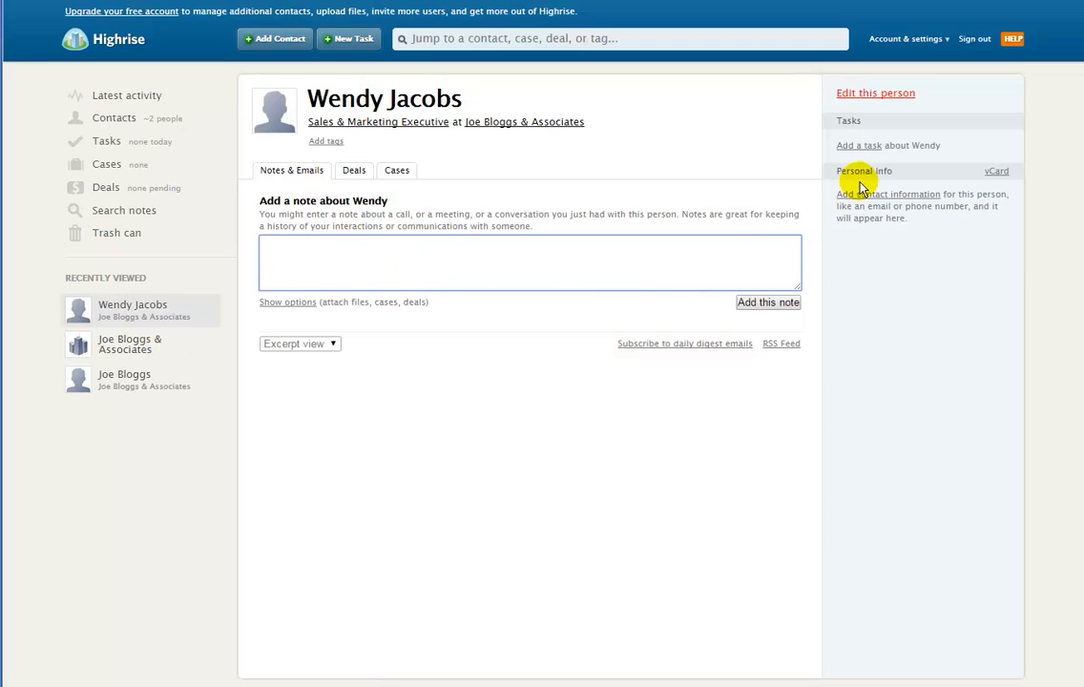
left_click(861, 146)
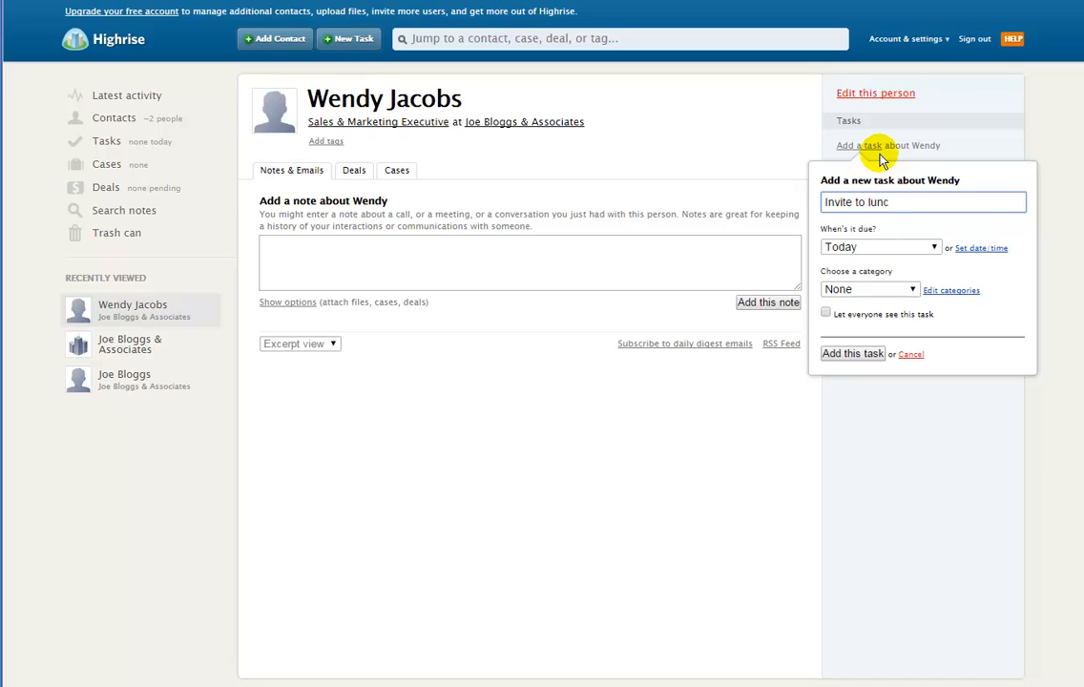
left_click(964, 249)
left_click(893, 369)
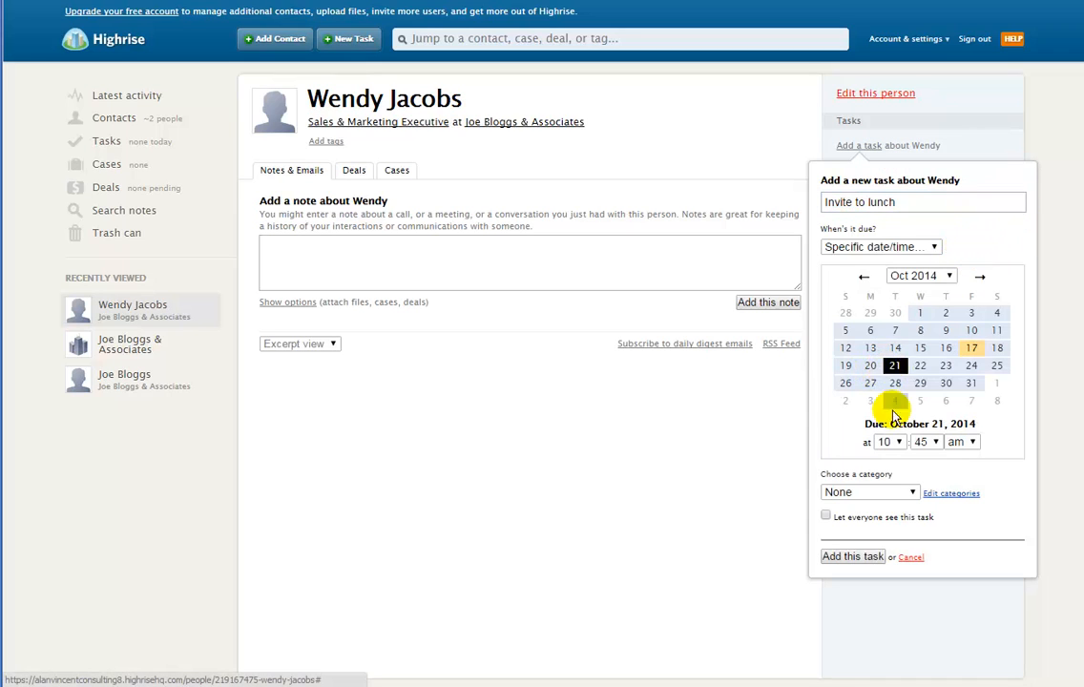
left_click(859, 496)
left_click(844, 516)
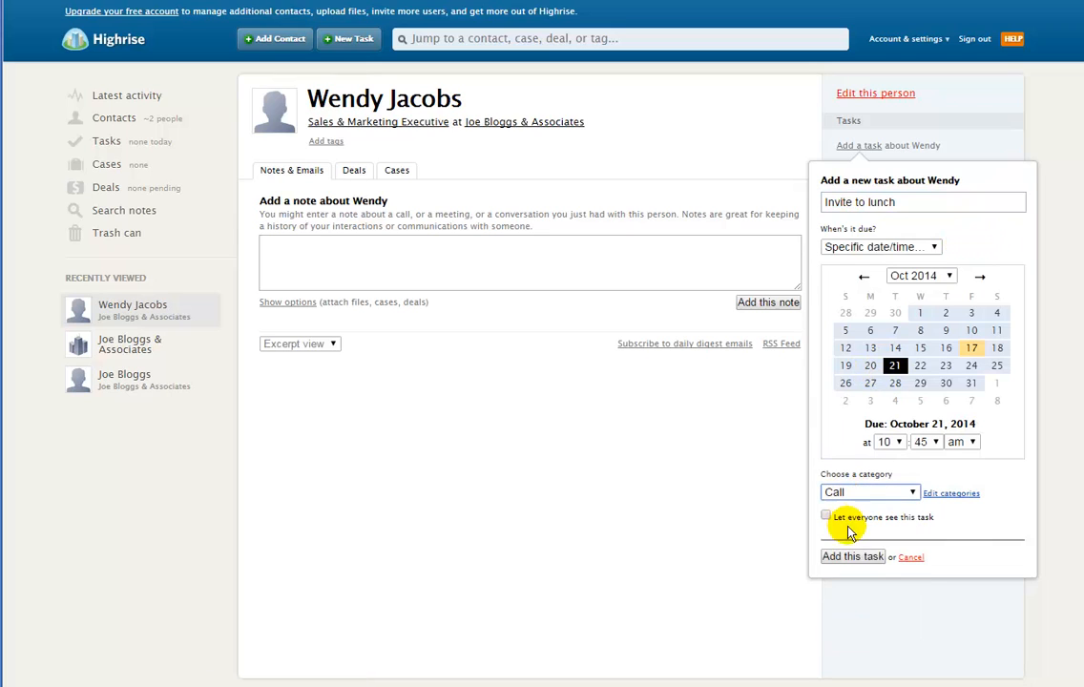
left_click(852, 556)
left_click(113, 141)
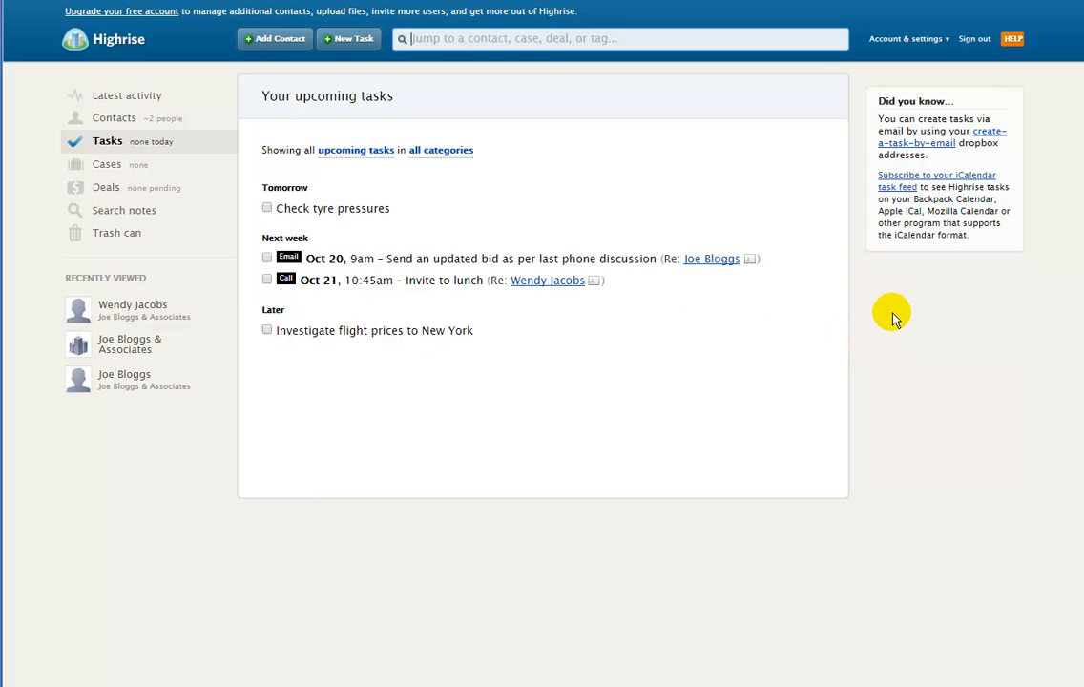
left_click(109, 190)
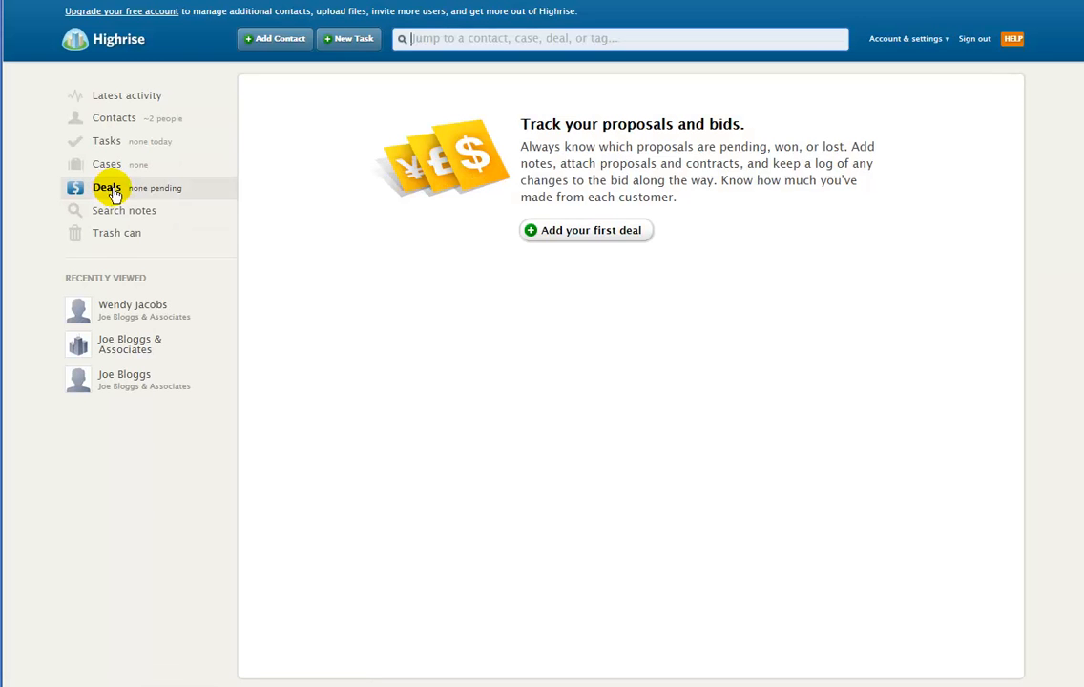
Start the deal 'Provision of new computer hardware' with the contact's company and add a description.
left_click(592, 232)
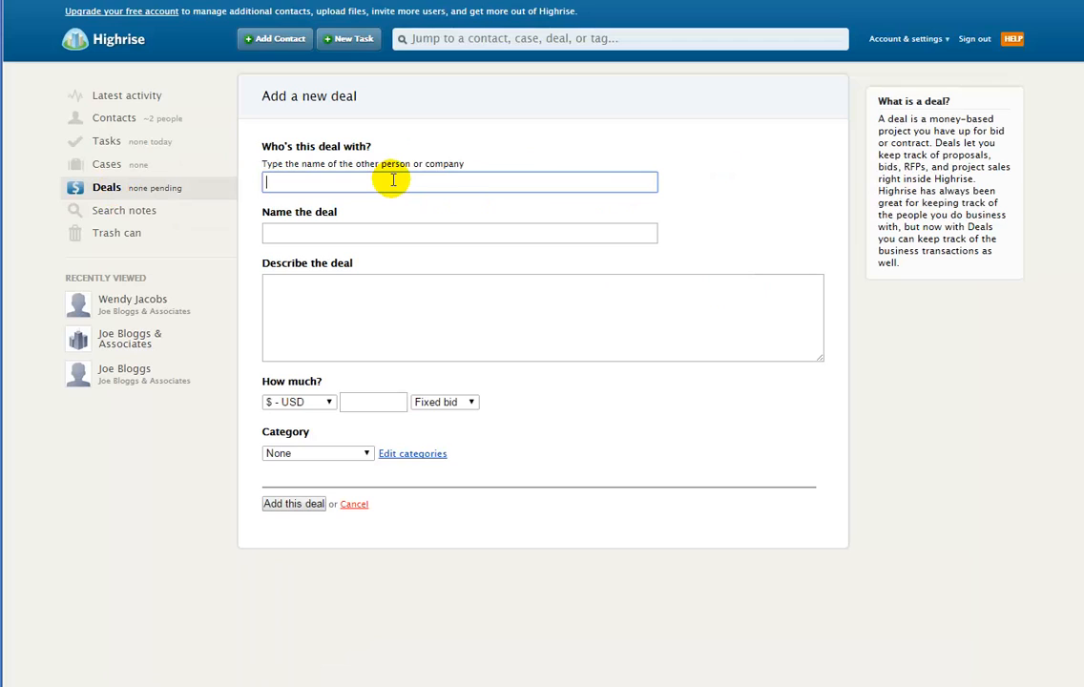
type("joe")
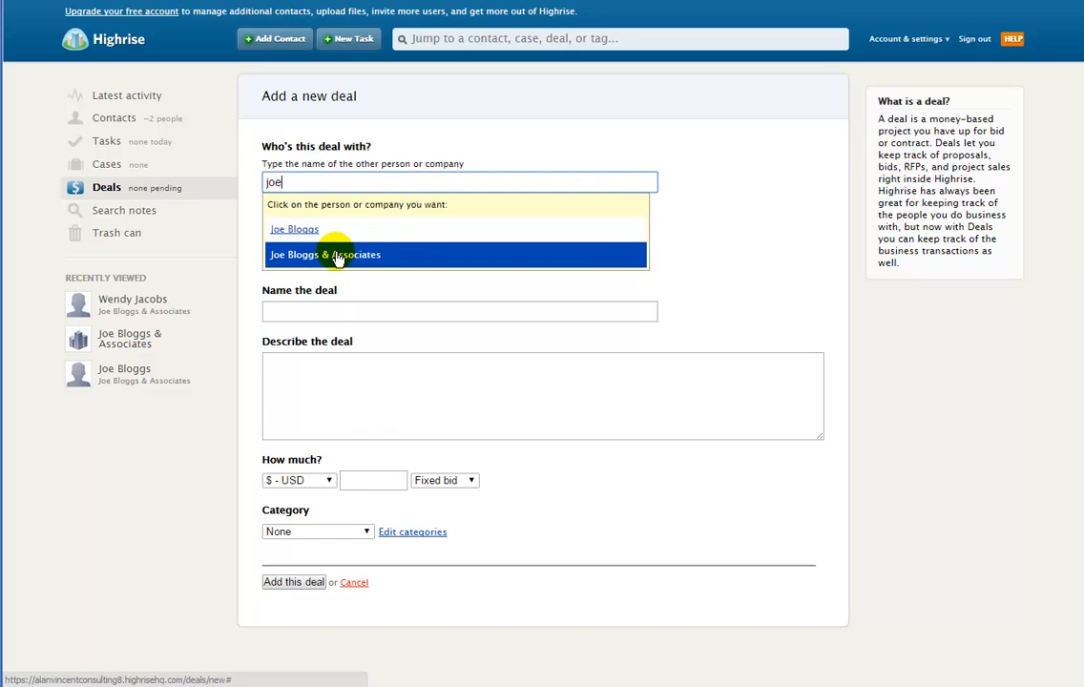
left_click(358, 258)
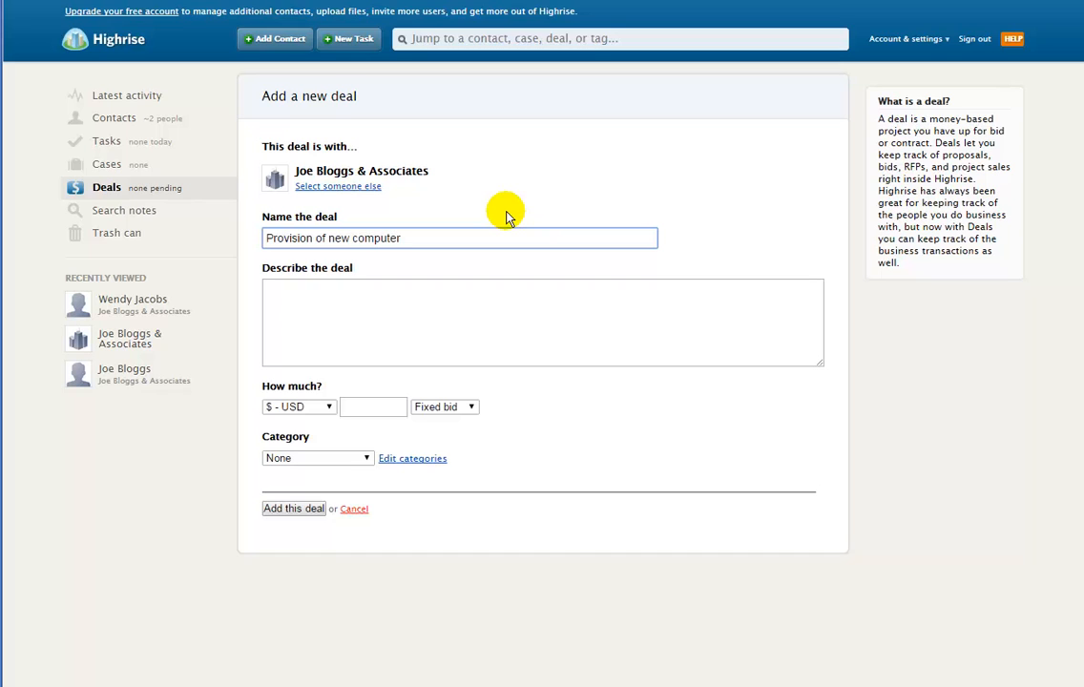
left_click(482, 309)
type("dsadasdasdadsas")
Set a $10,000 fixed bid in the Strategy Consulting category and save the deal.
left_click(360, 407)
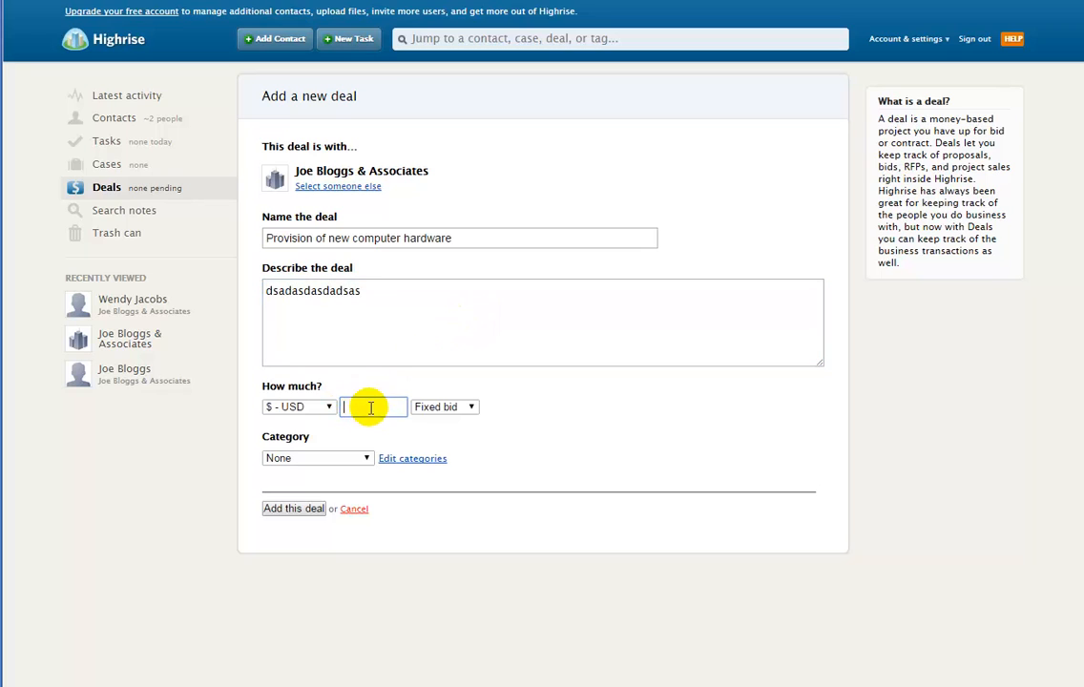
type("10000")
left_click(444, 406)
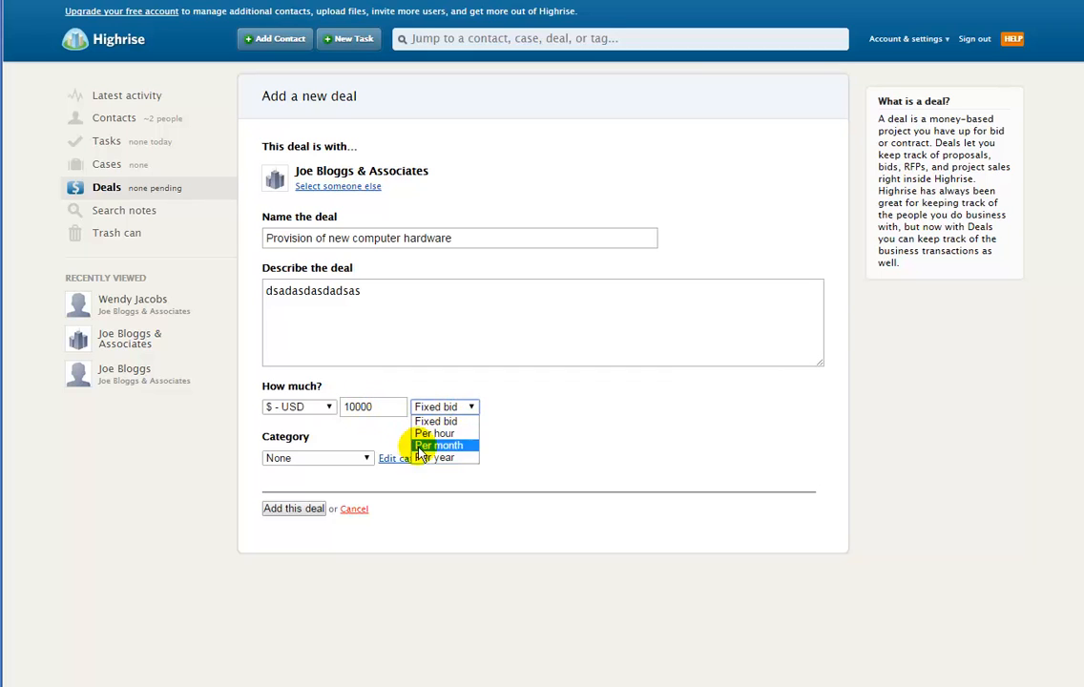
left_click(448, 409)
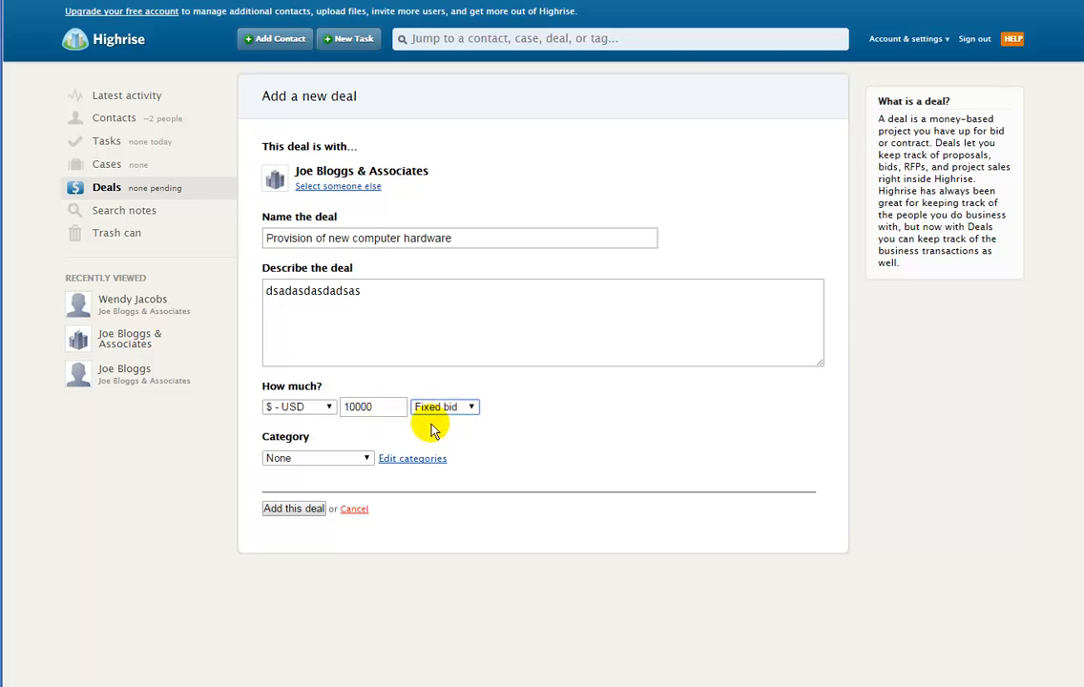
left_click(345, 460)
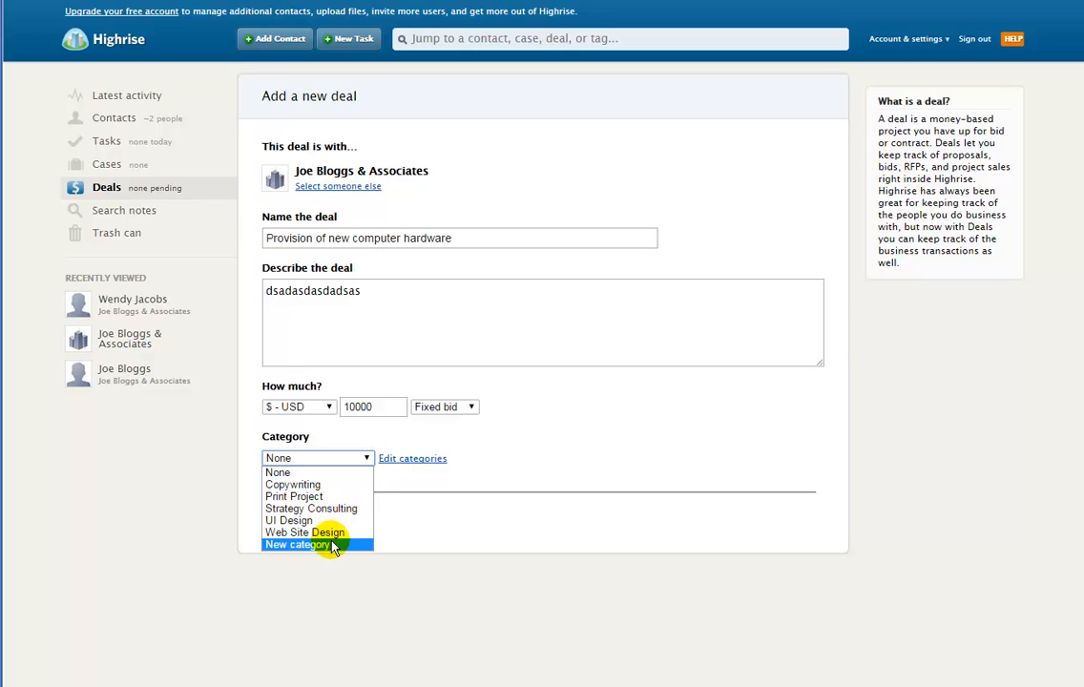
left_click(334, 510)
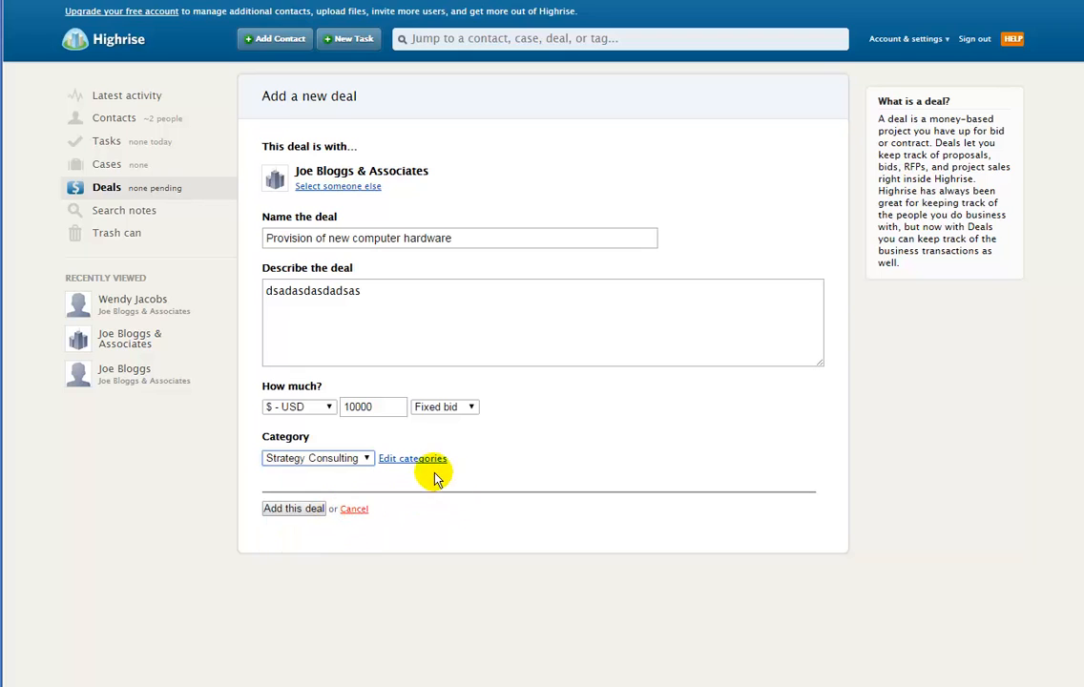
left_click(277, 508)
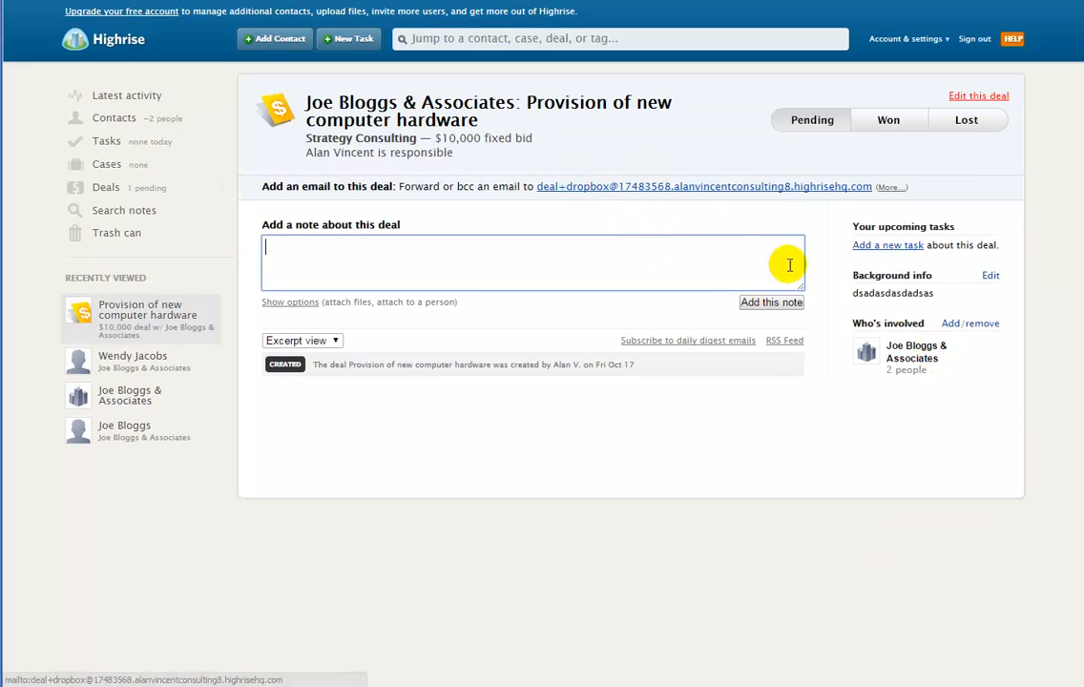
Add 'Prepare a sales pitch' to the deal, due October 15, 2014 at 10:45am.
left_click(888, 246)
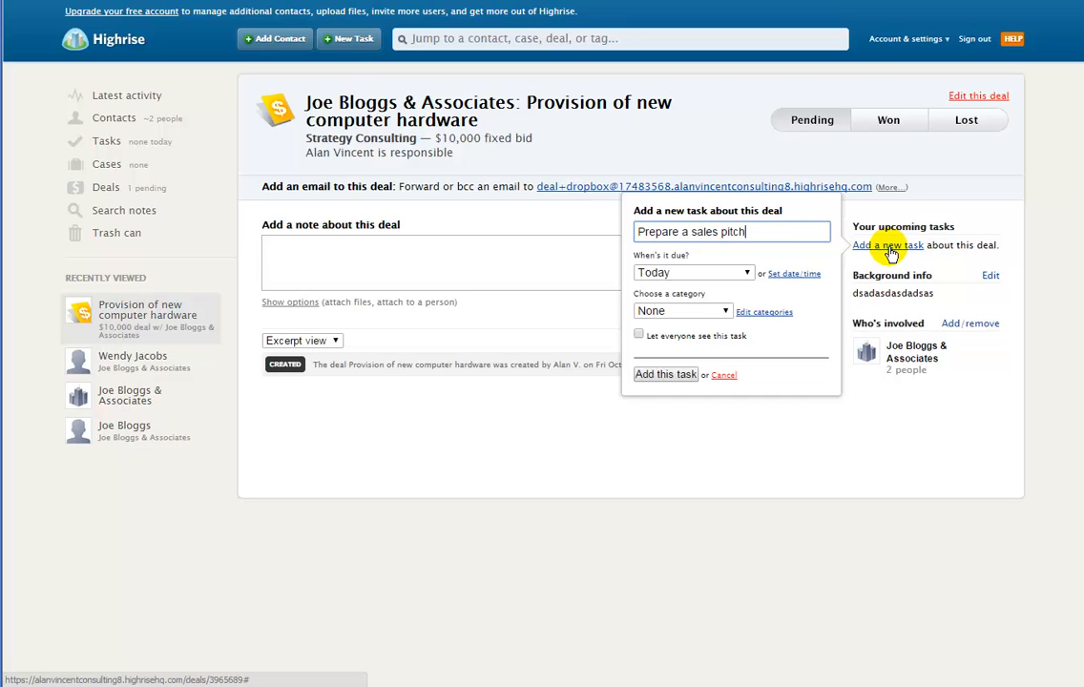
left_click(658, 274)
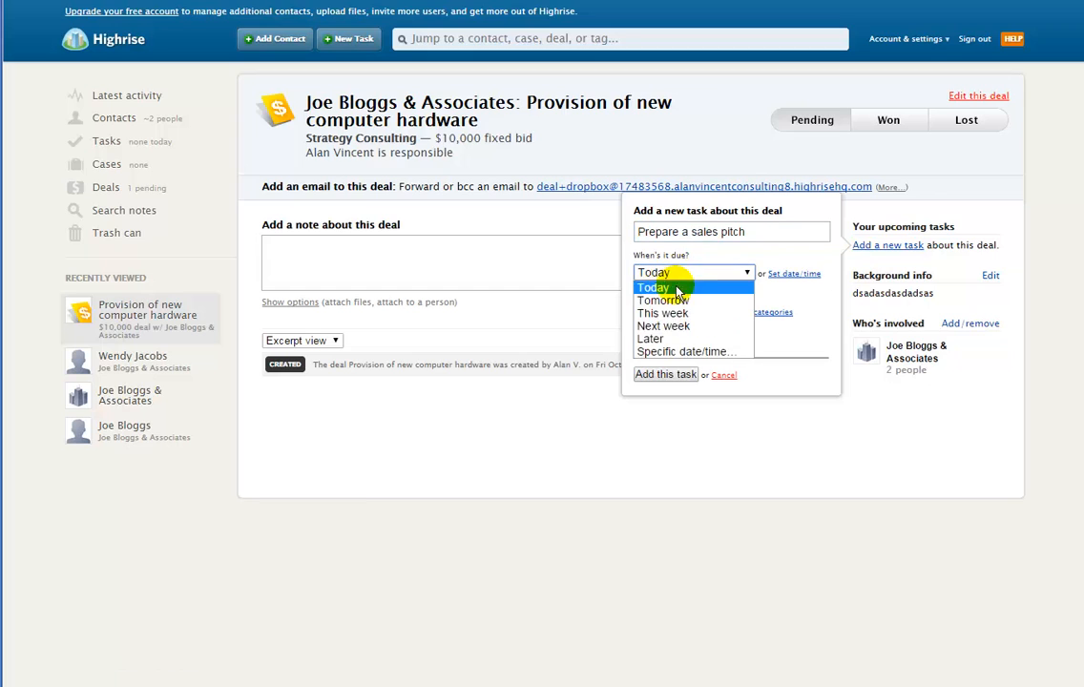
left_click(798, 276)
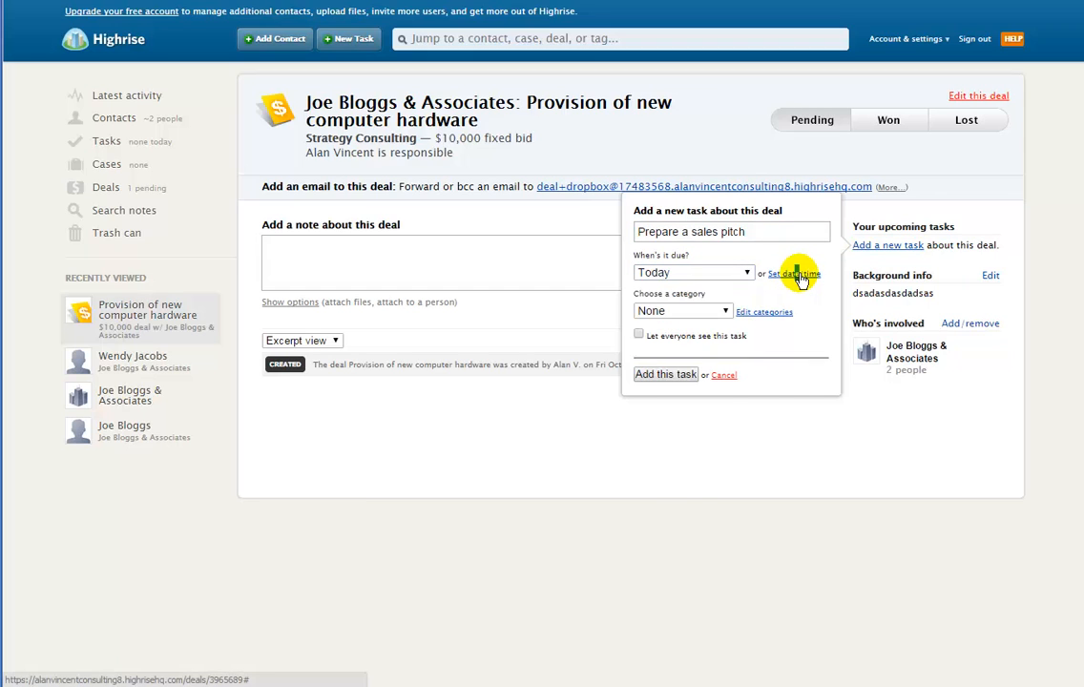
left_click(798, 276)
left_click(730, 373)
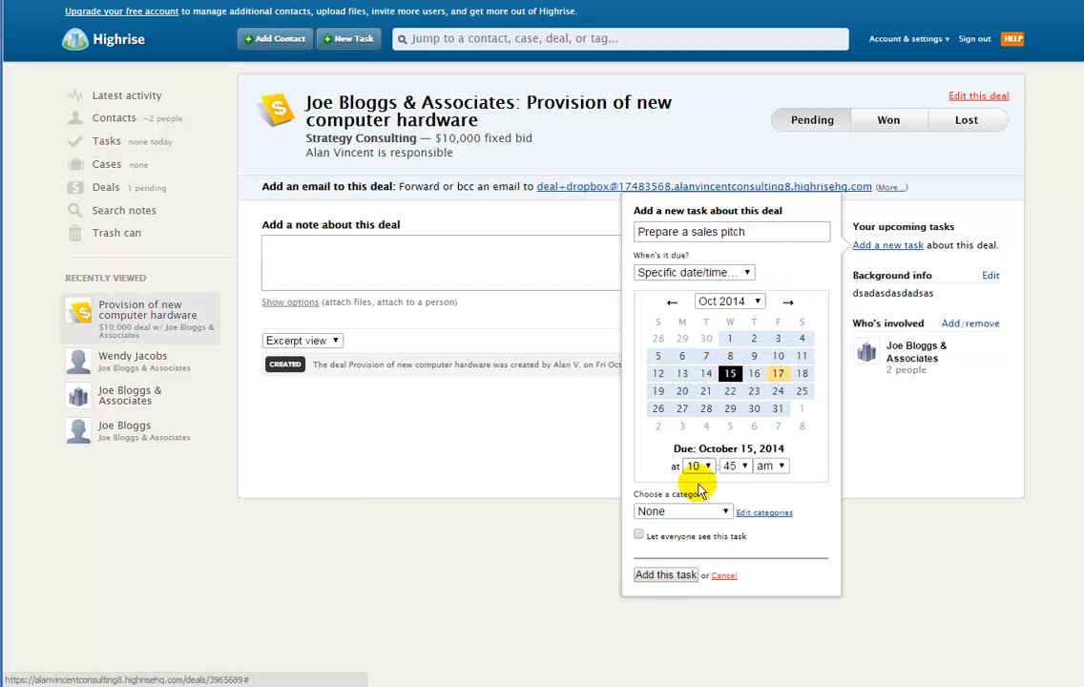
left_click(667, 576)
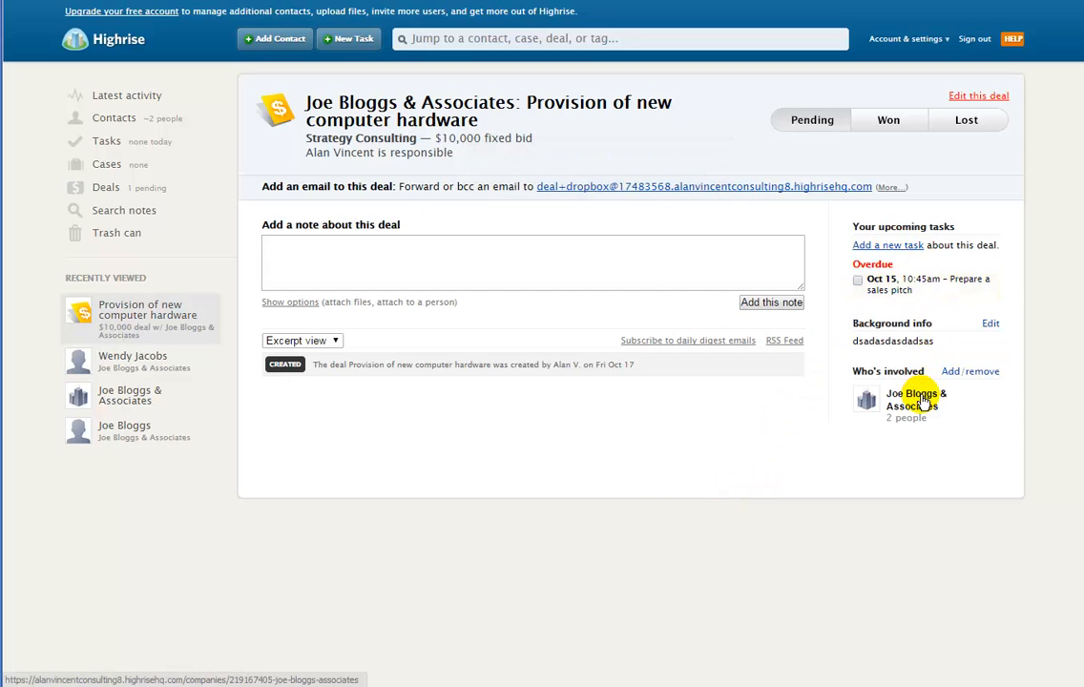
Give Joe Bloggs a Call task 'Schedule an appt for sales pitch' due October 22 at 10:45am.
left_click(132, 432)
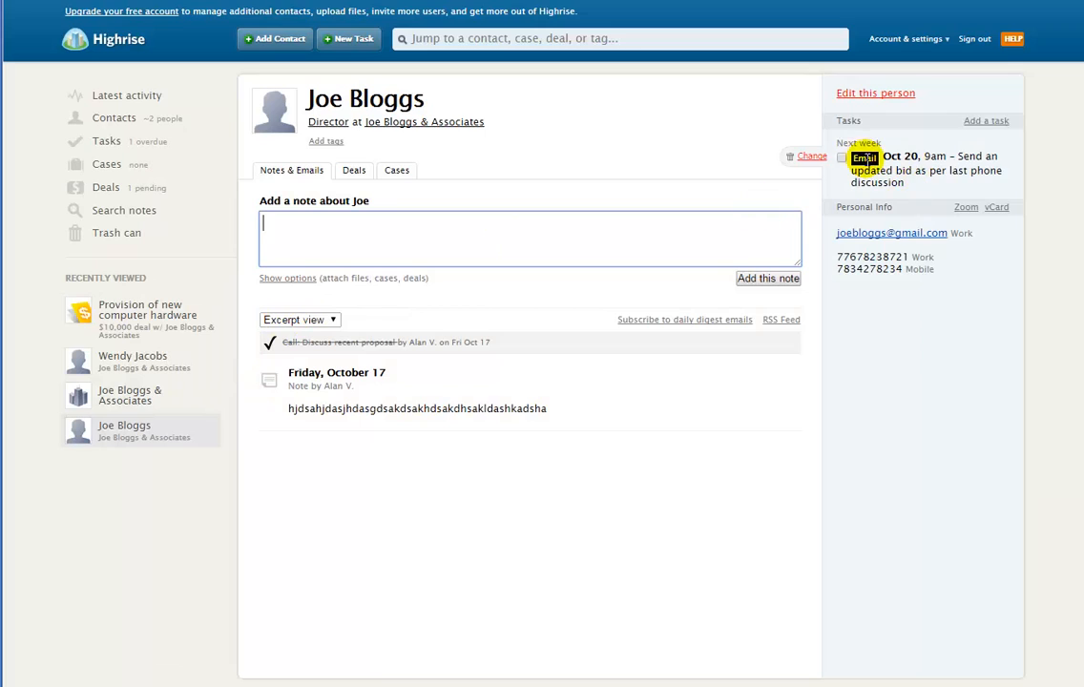
left_click(975, 124)
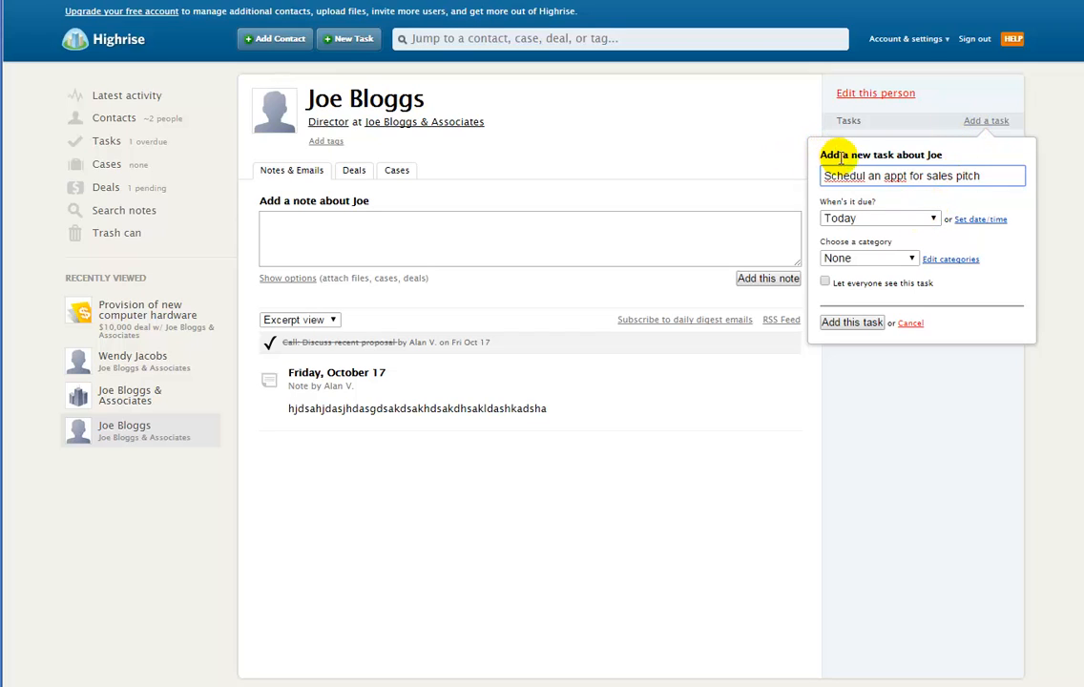
type("e")
left_click(918, 216)
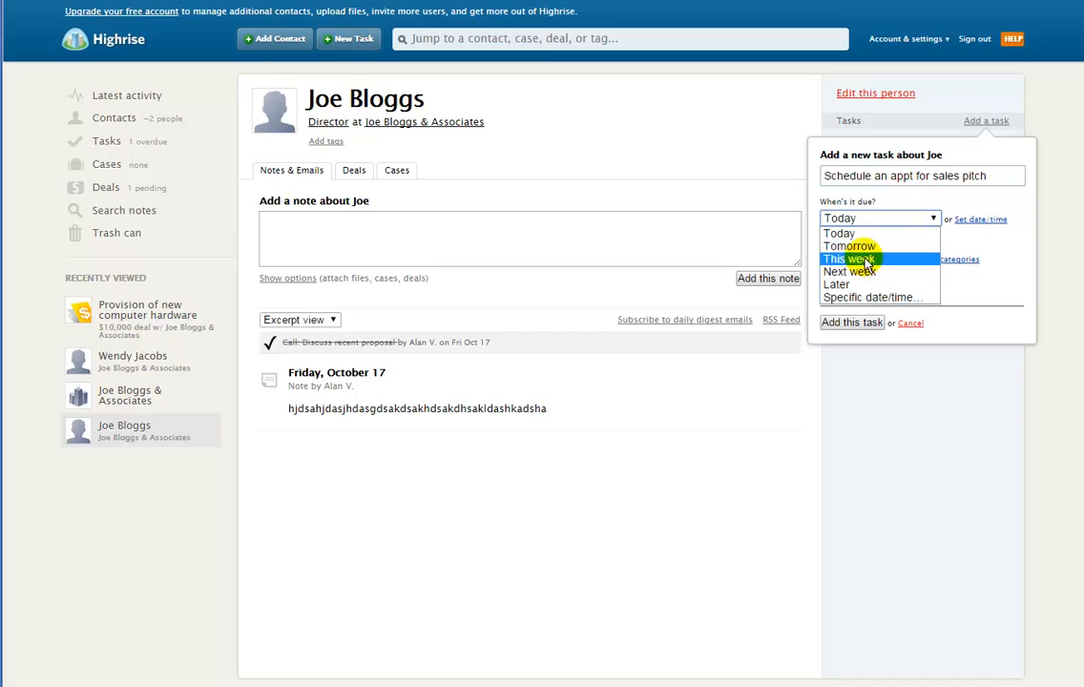
left_click(980, 218)
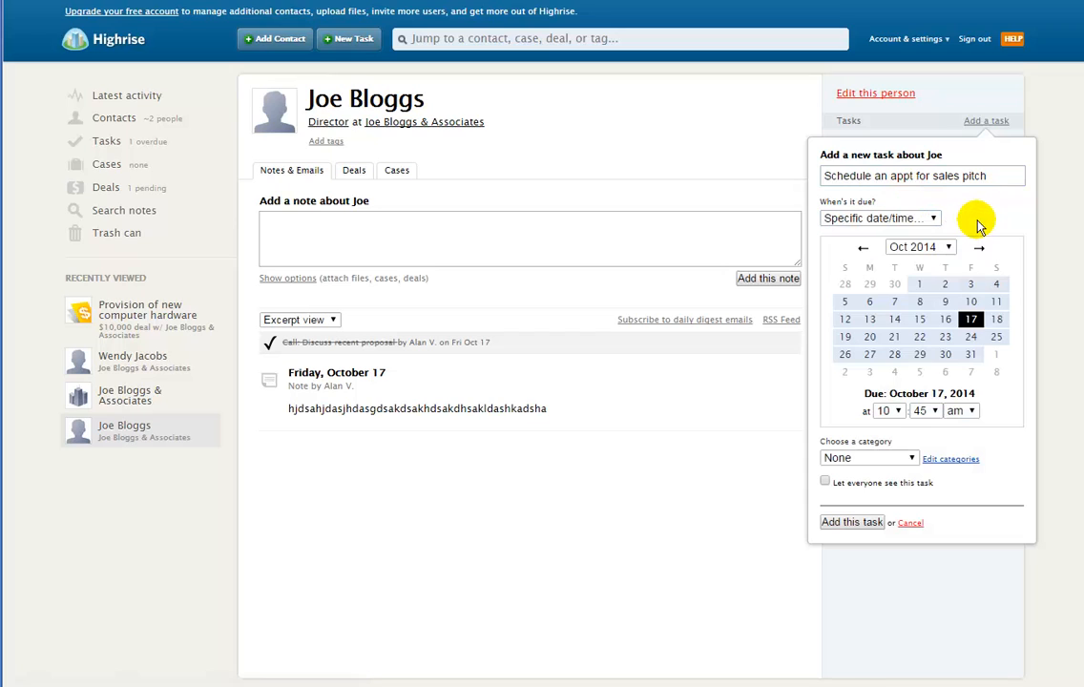
left_click(918, 337)
left_click(905, 458)
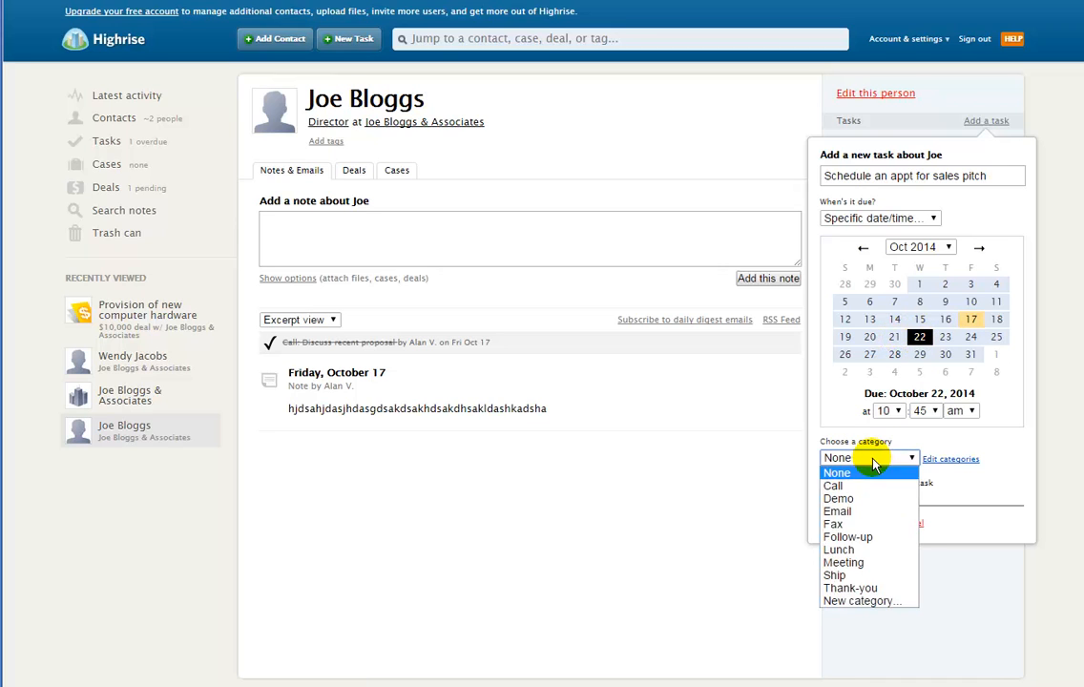
left_click(838, 486)
left_click(850, 584)
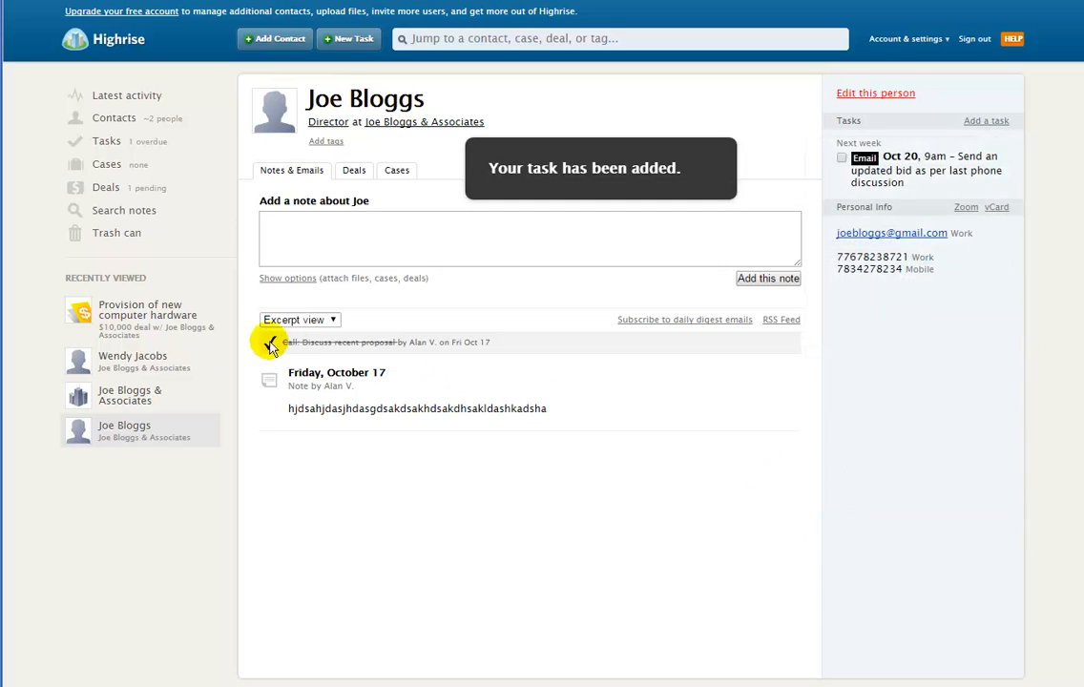
left_click(123, 94)
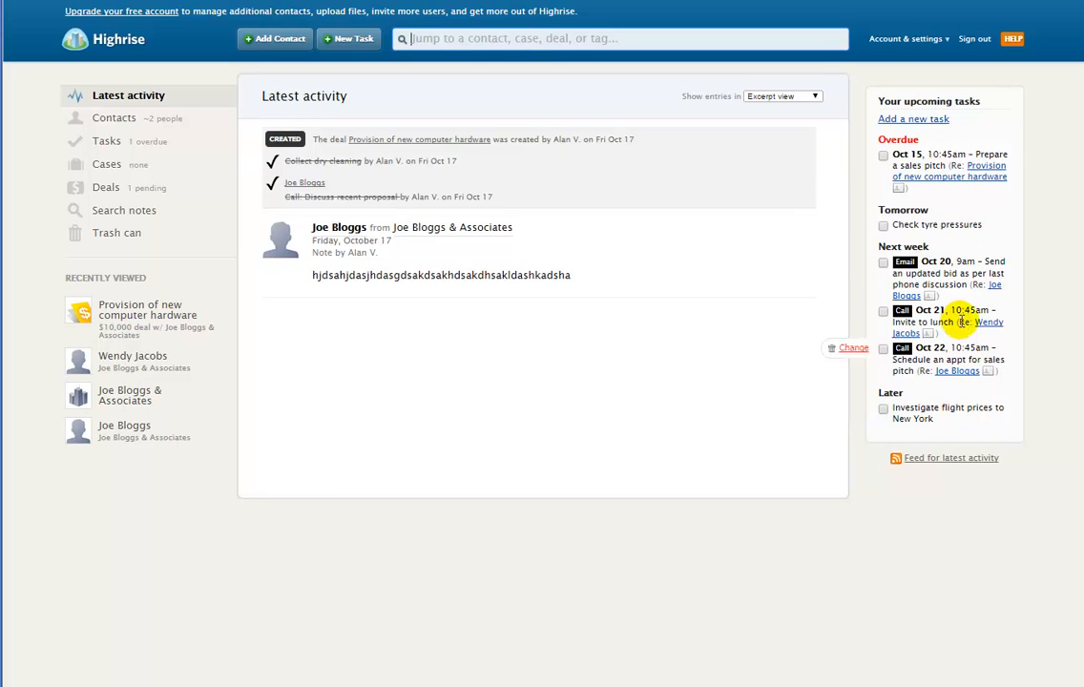
Check upcoming tasks, then show Joe Bloggs & Associates' deals, including the $10,000 hardware deal.
left_click(107, 143)
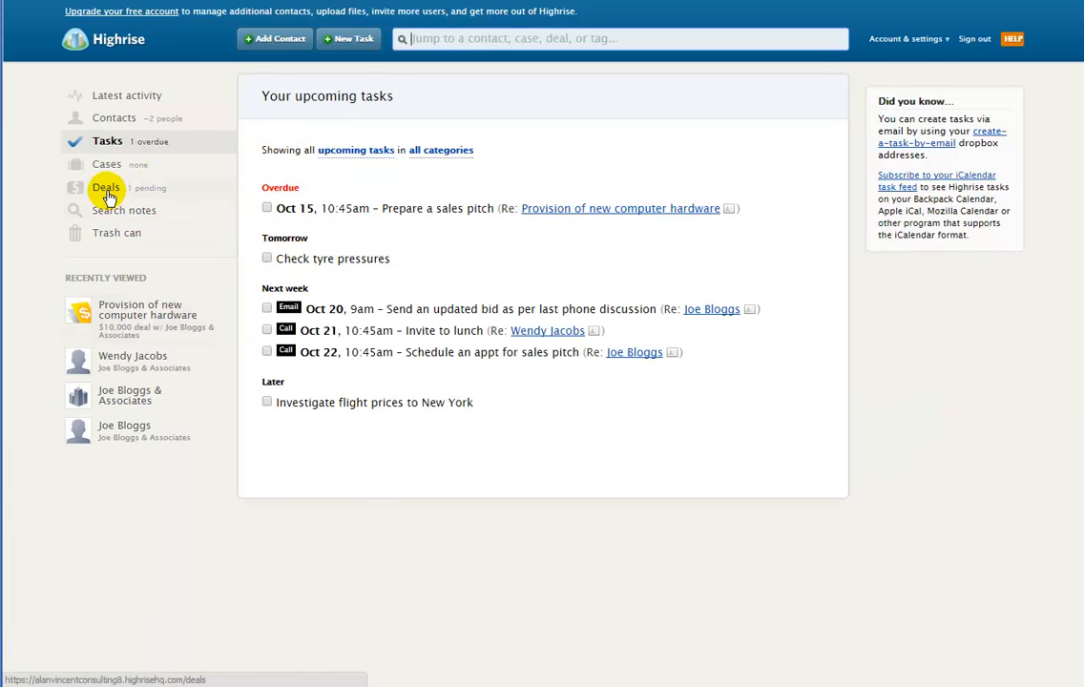
left_click(127, 404)
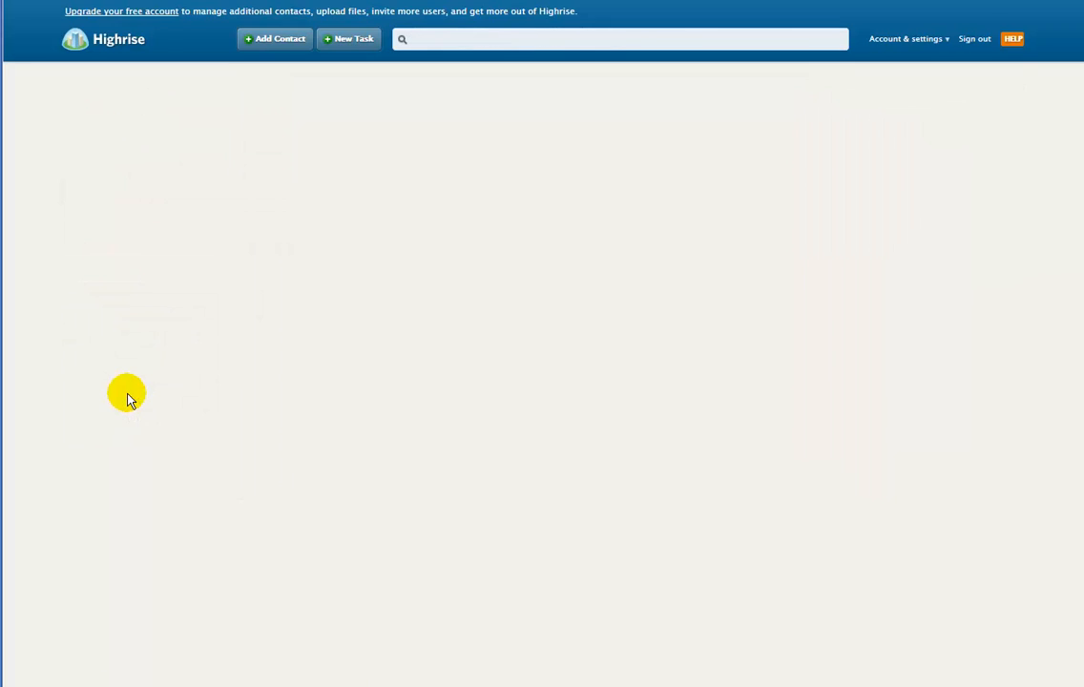
left_click(412, 156)
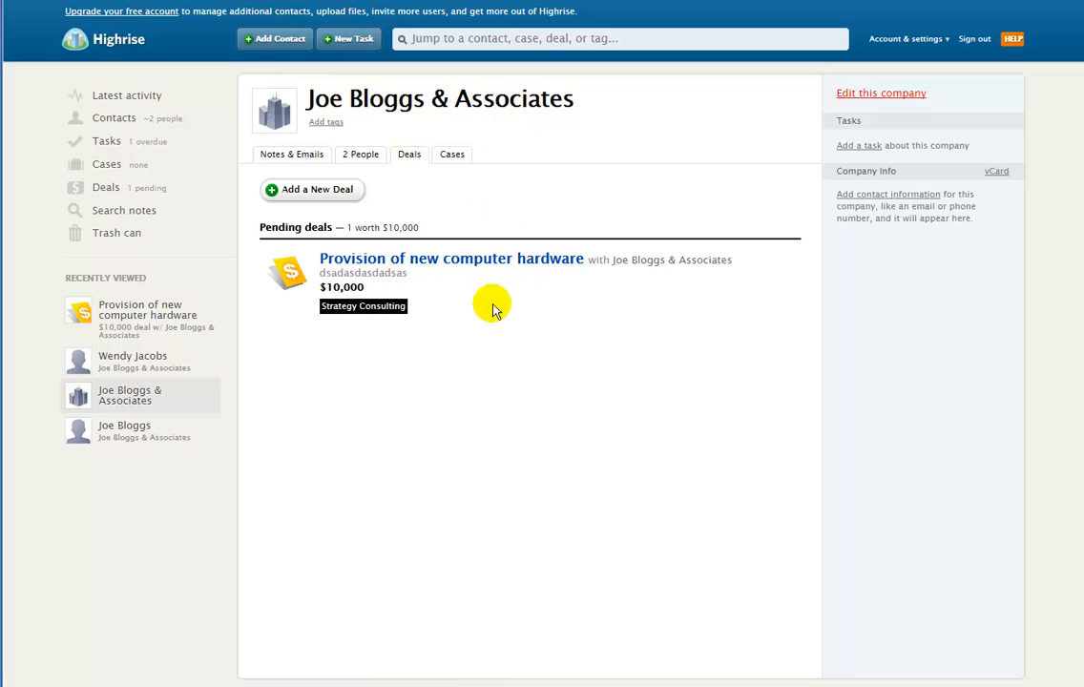
Note the computer hardware deal and add a 'Write letter to clarify discussion' task due tomorrow.
left_click(440, 260)
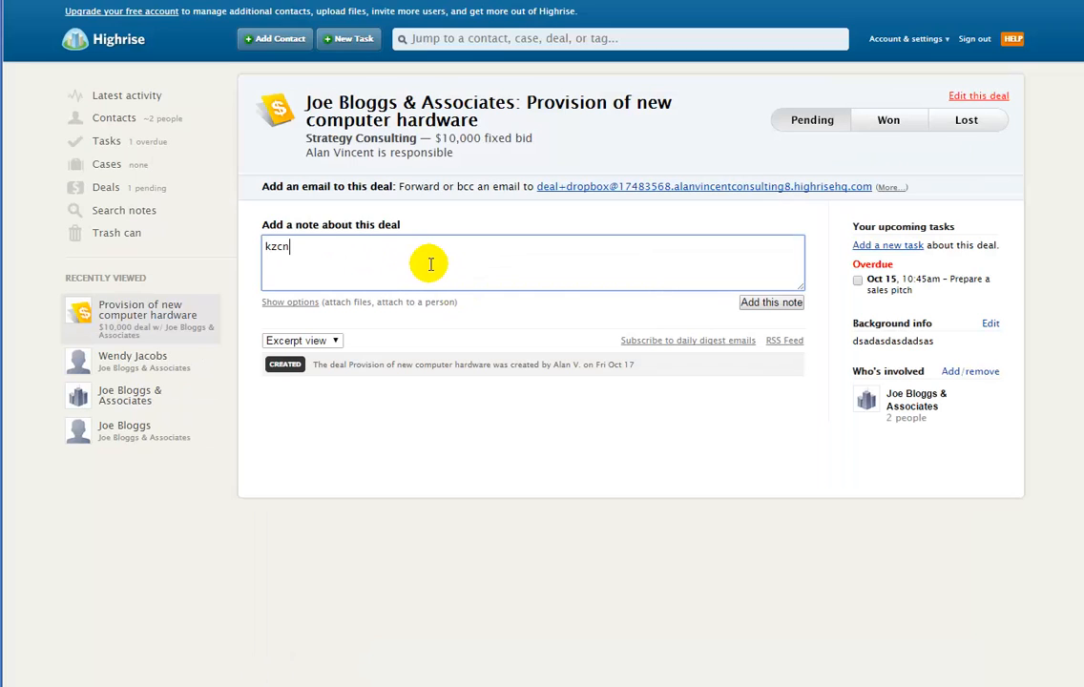
left_click(778, 303)
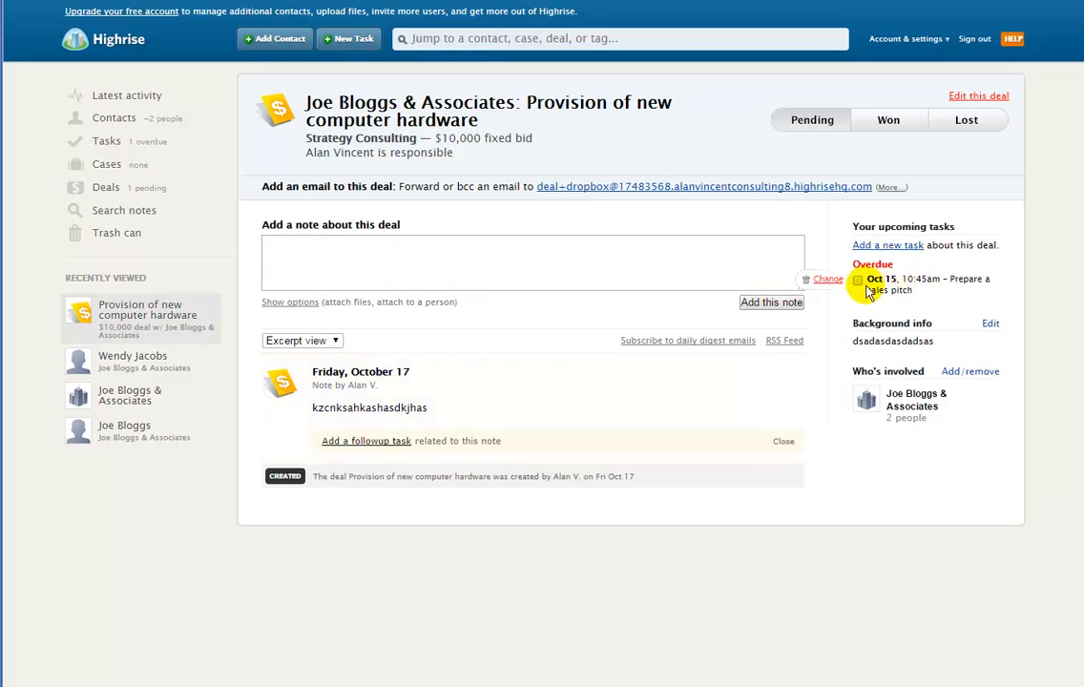
left_click(890, 246)
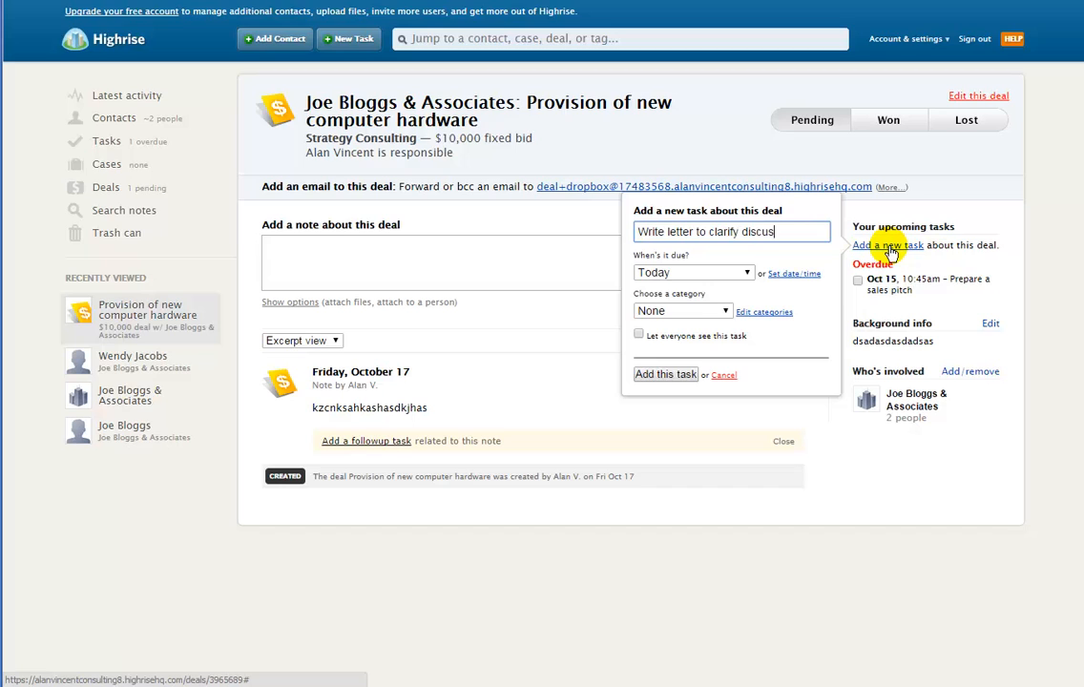
left_click(685, 273)
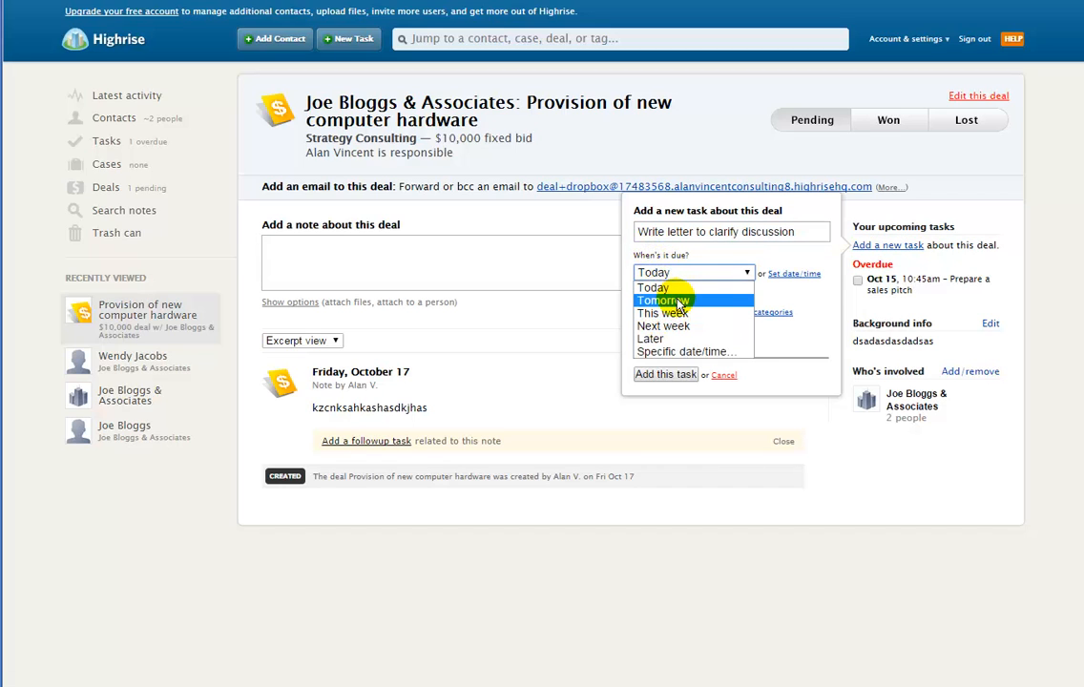
left_click(678, 301)
left_click(665, 442)
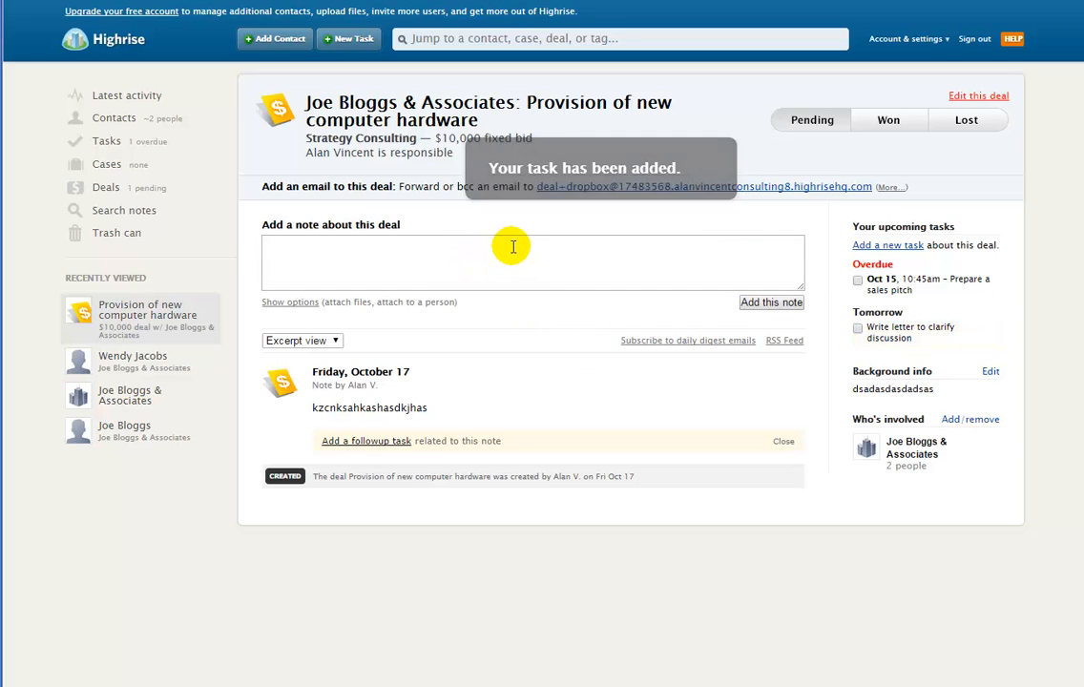
left_click(107, 141)
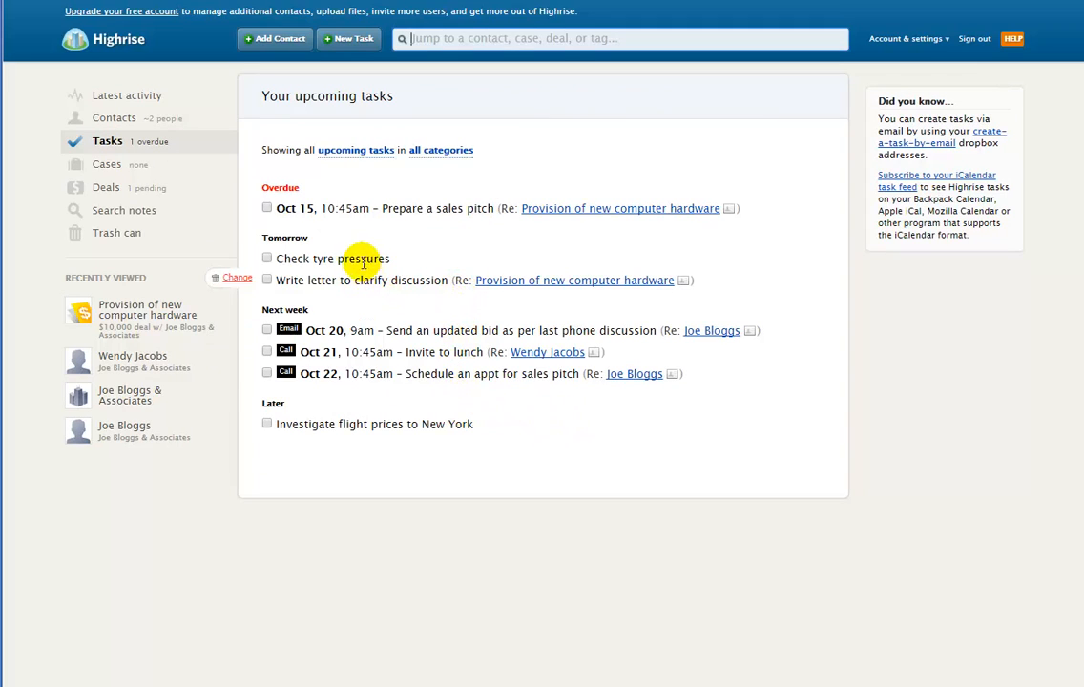
Move the overdue 'Prepare a sales pitch' task from Oct 15 to October 22, then open Contacts.
left_click(239, 206)
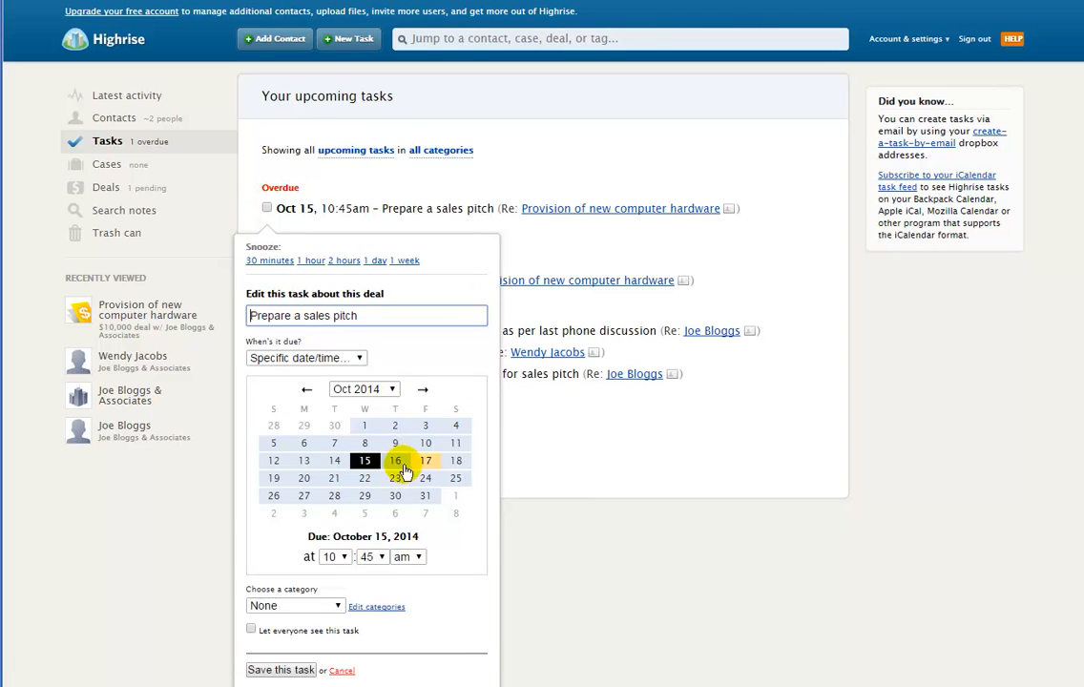
left_click(364, 479)
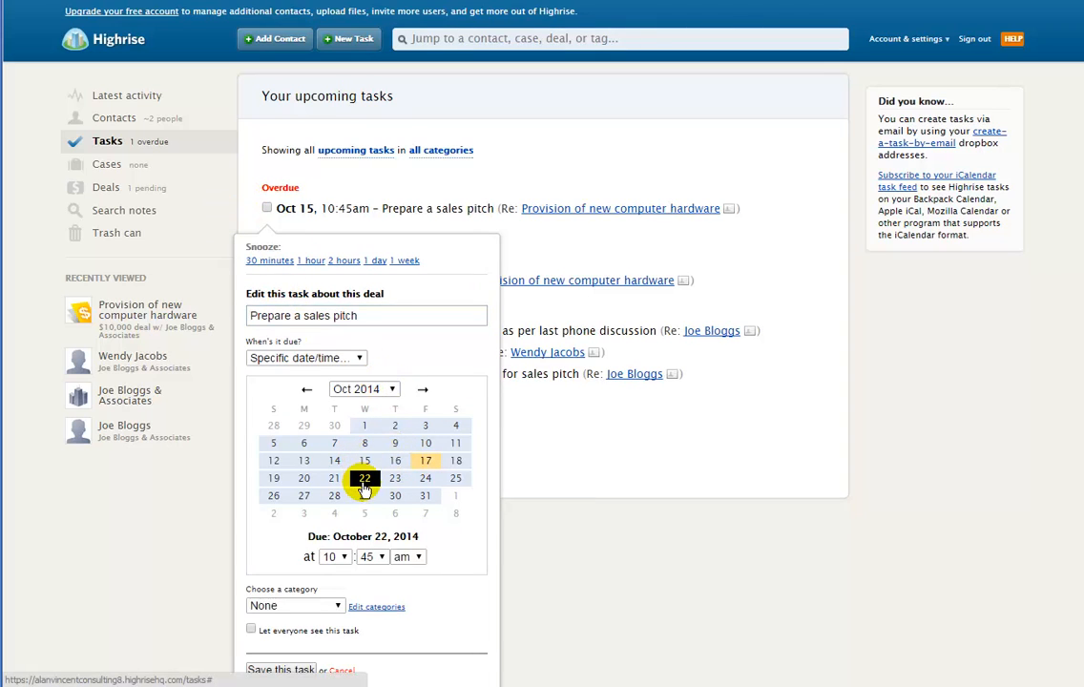
left_click(277, 665)
left_click(110, 122)
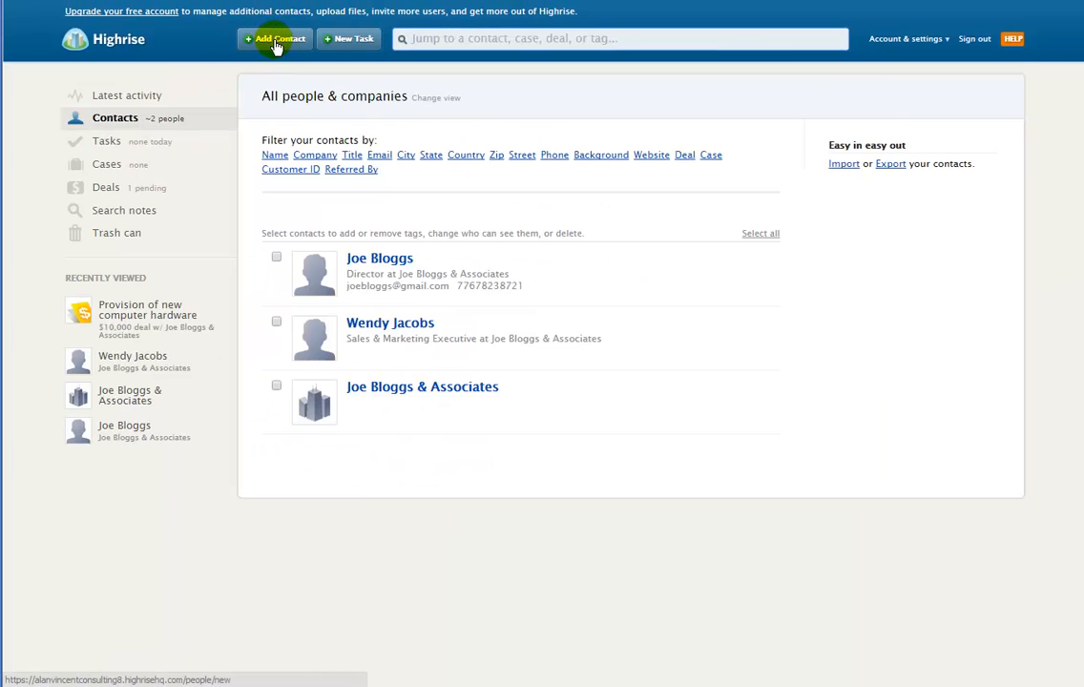
Bring up the add-a-new-company contact form, then go to the Deals overview.
left_click(108, 143)
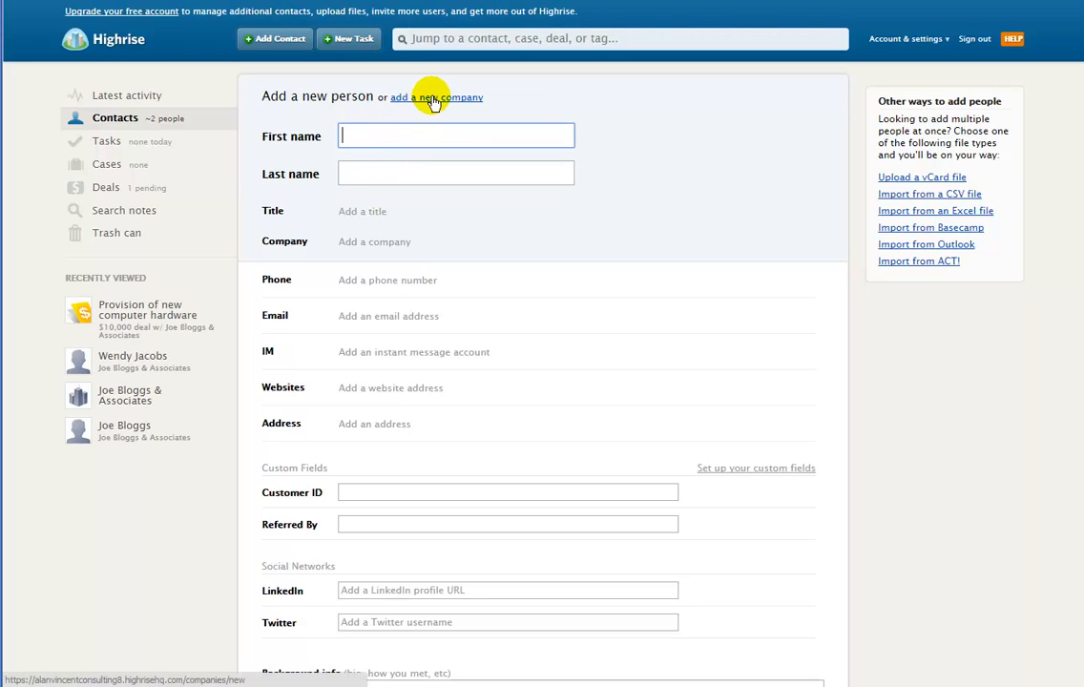
left_click(435, 98)
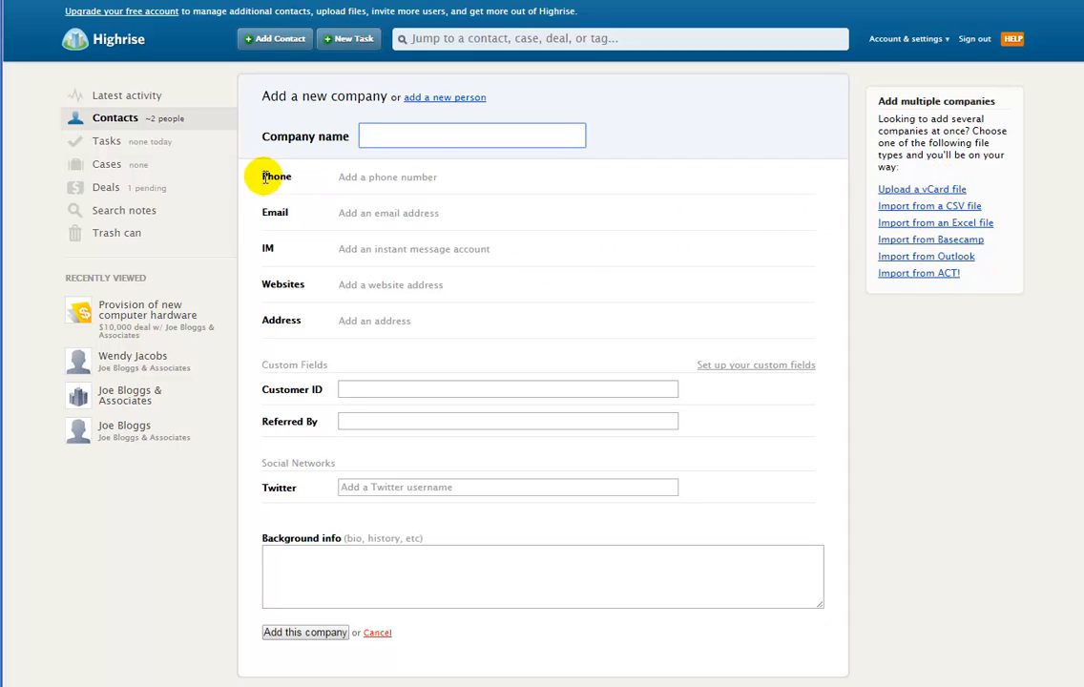
left_click(107, 191)
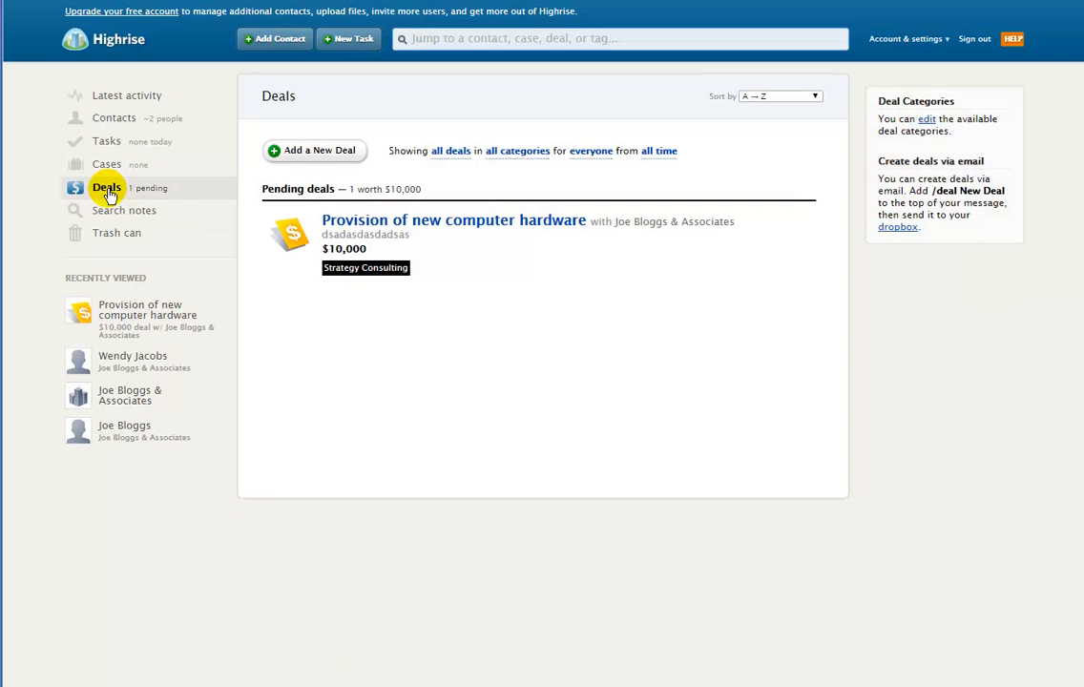
Keep the deals sorted A to Z, then start the first case in Cases.
left_click(778, 96)
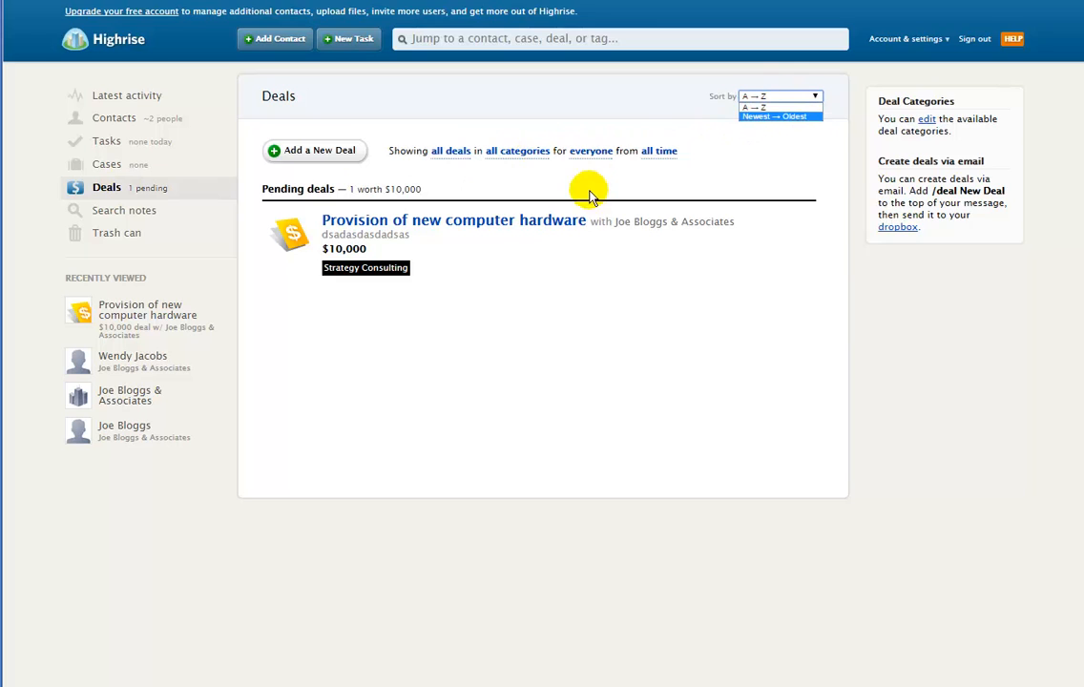
left_click(572, 280)
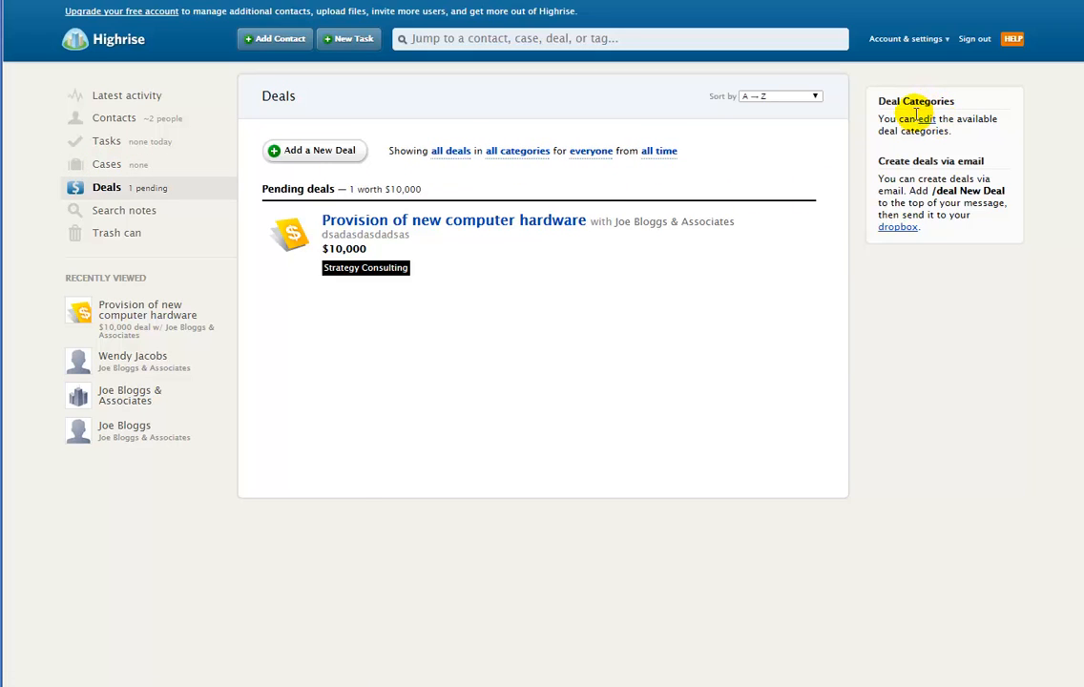
left_click(105, 167)
left_click(587, 216)
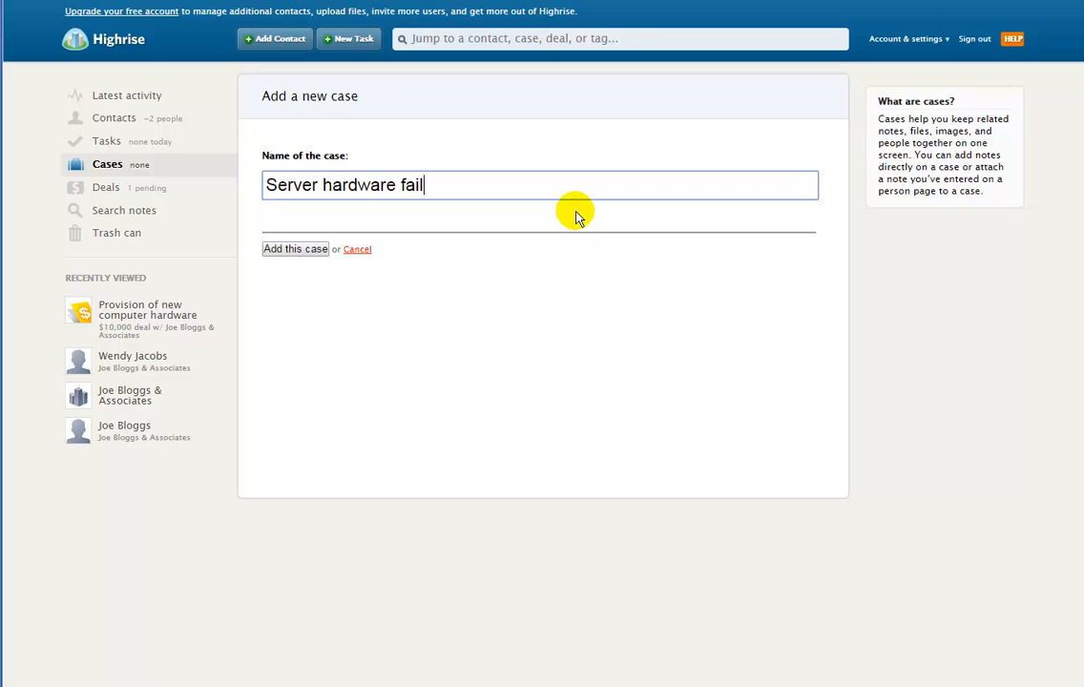
Create the Server hardware failure case, attach Joe Bloggs & Associates, and add a note.
left_click(304, 248)
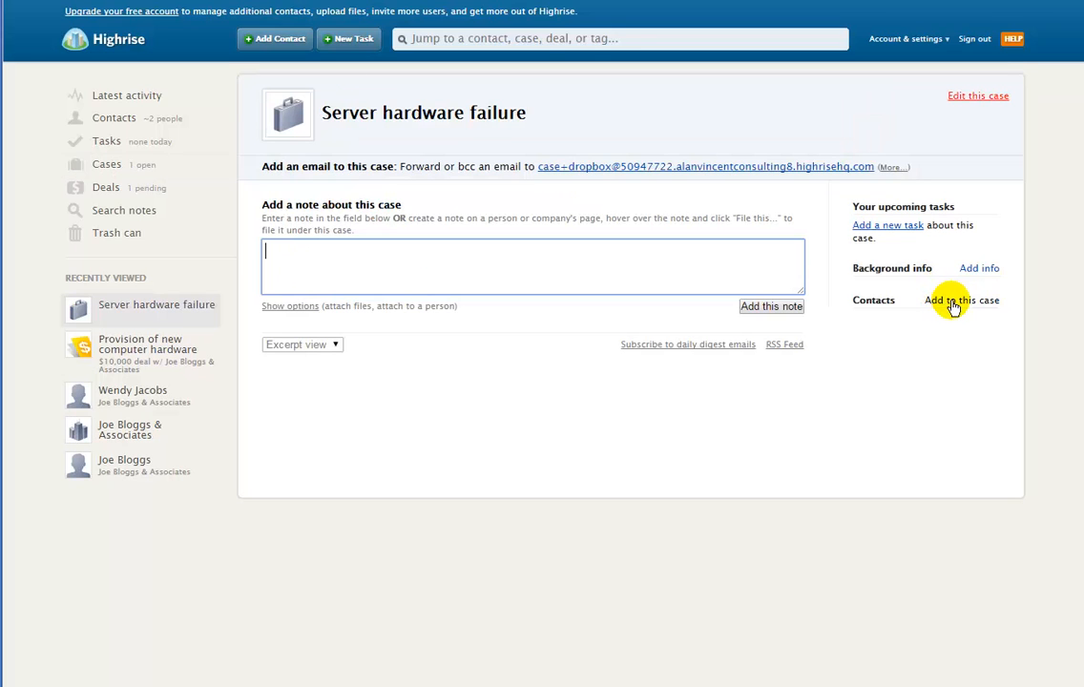
left_click(955, 303)
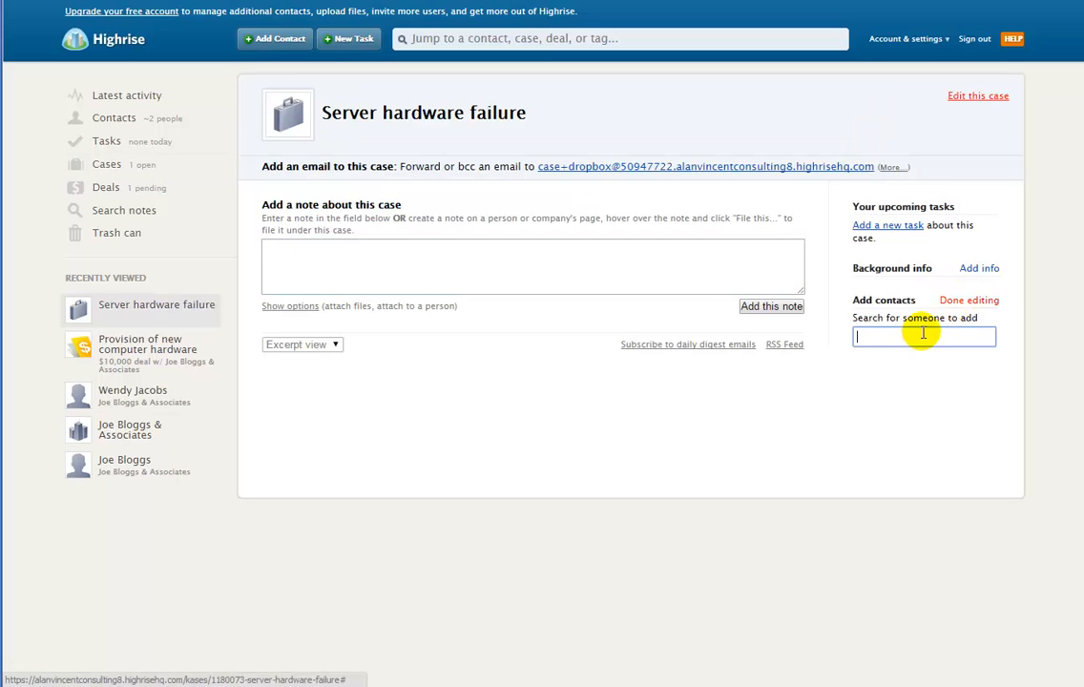
type("jioe")
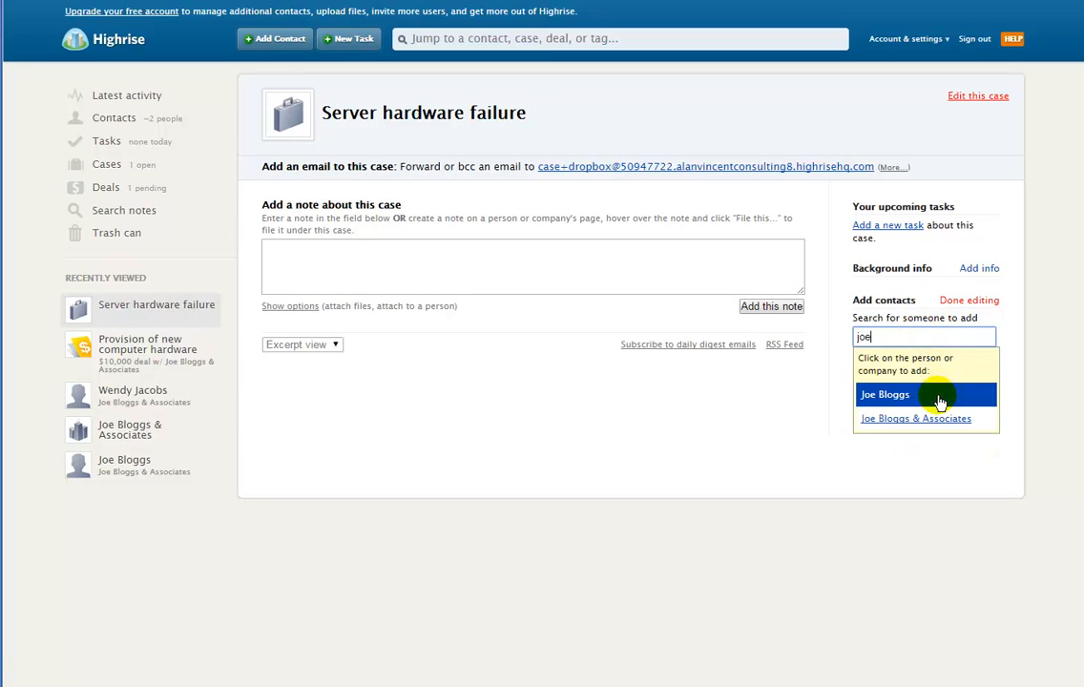
left_click(910, 420)
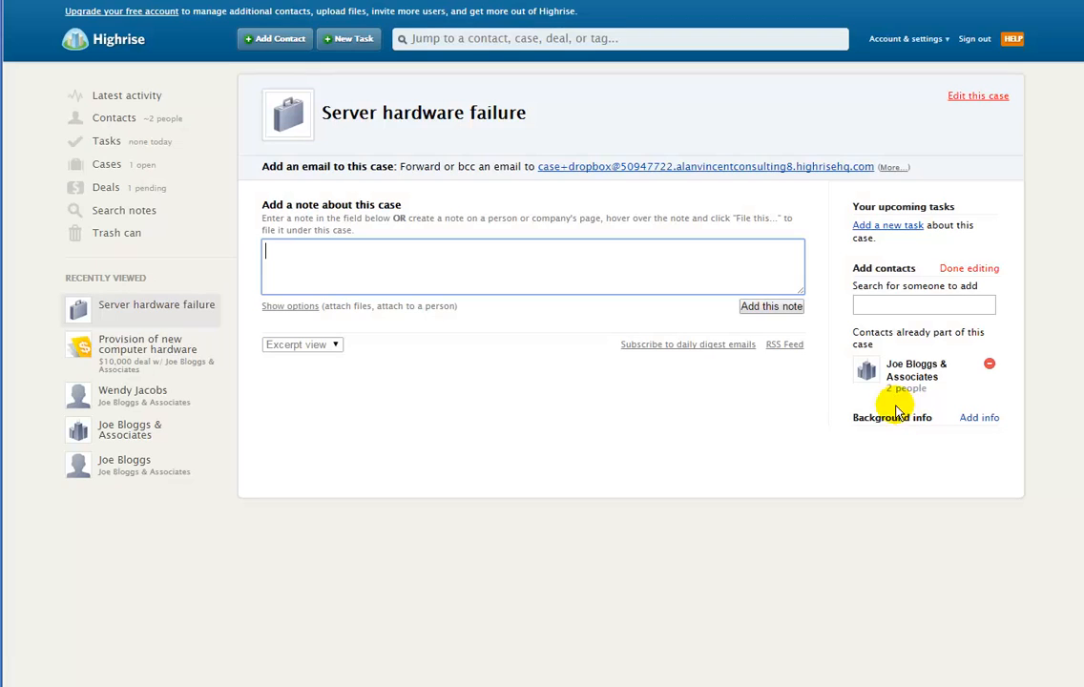
left_click(498, 281)
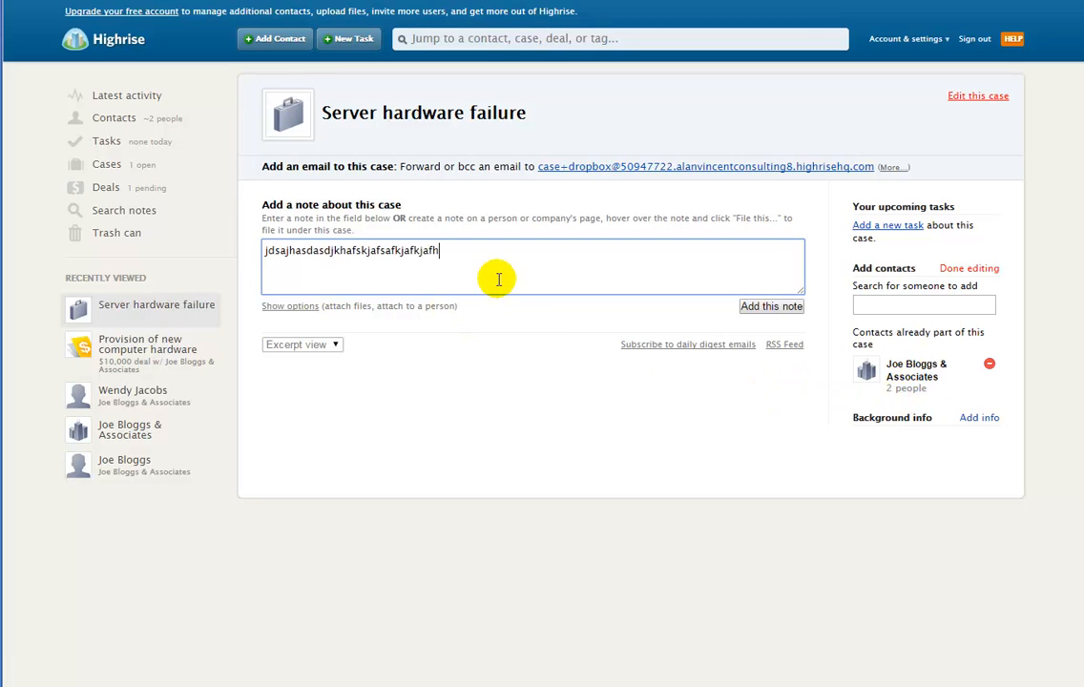
type("jdsajhasdasdjkhafskjafsafkjafkjafh")
left_click(763, 306)
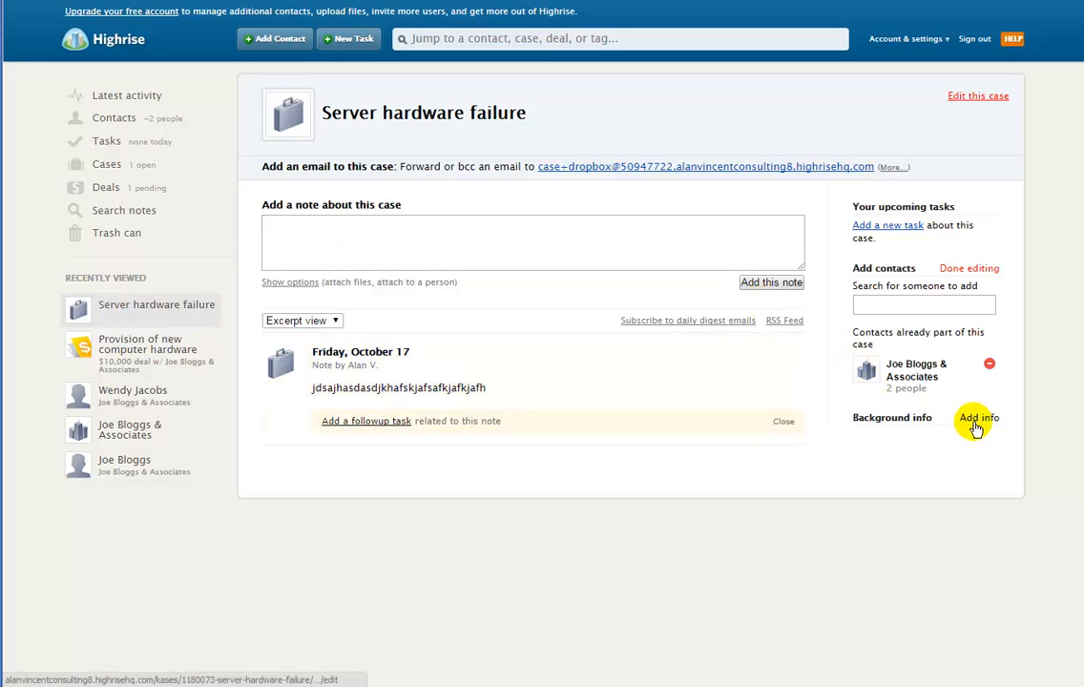
Add an 'it people' inspection task to the case, due next week.
left_click(888, 229)
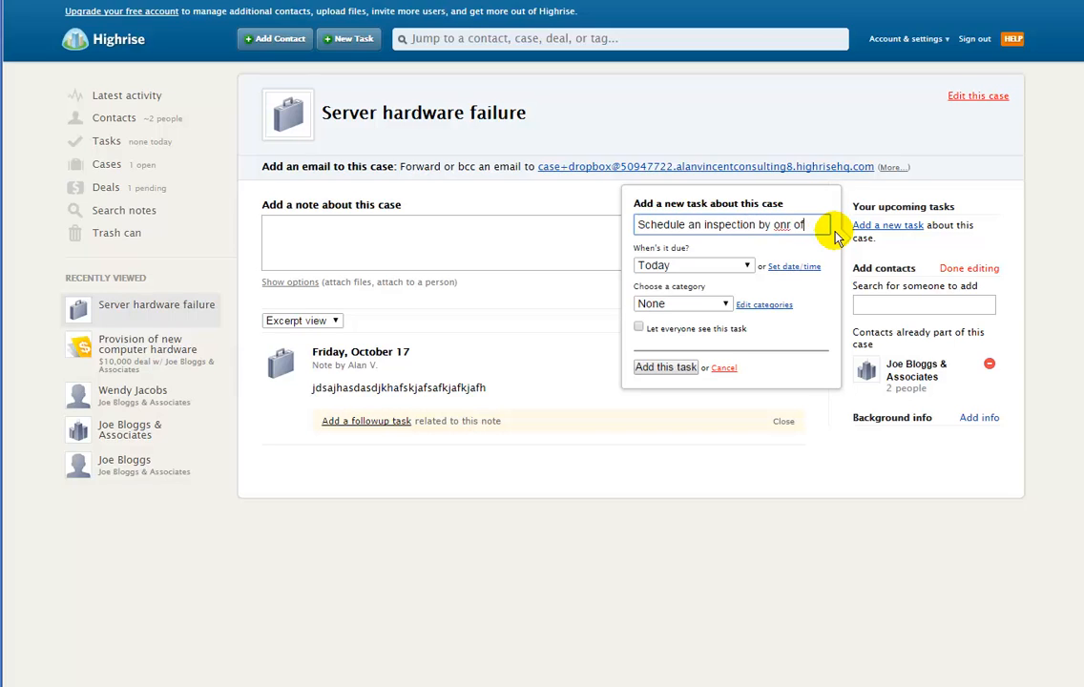
type("i")
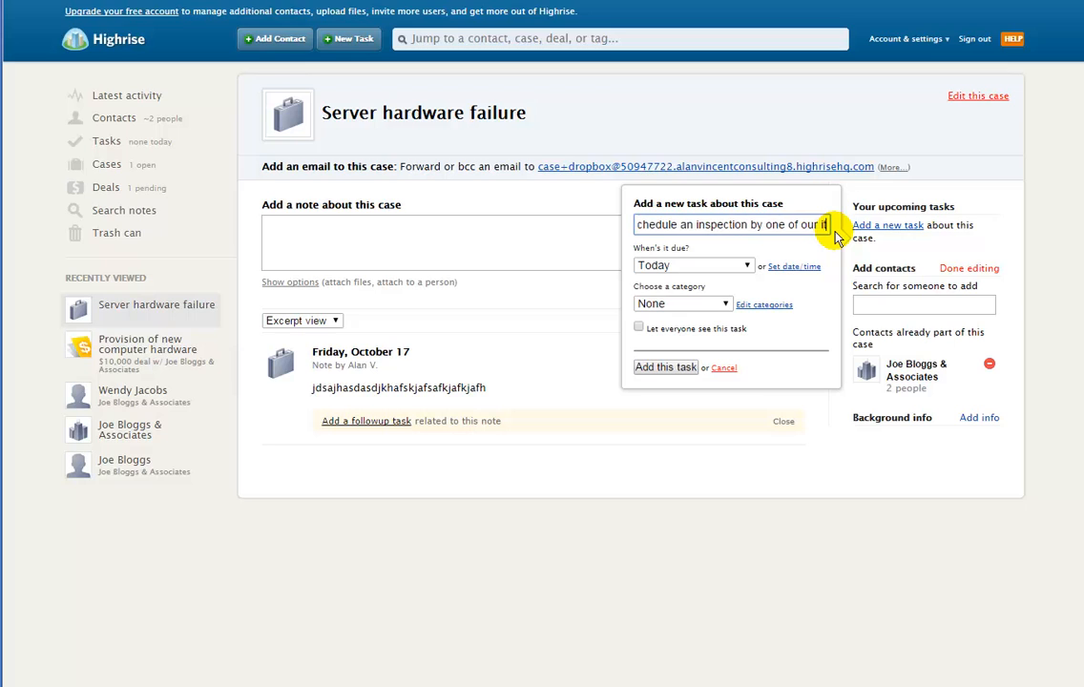
type("t people")
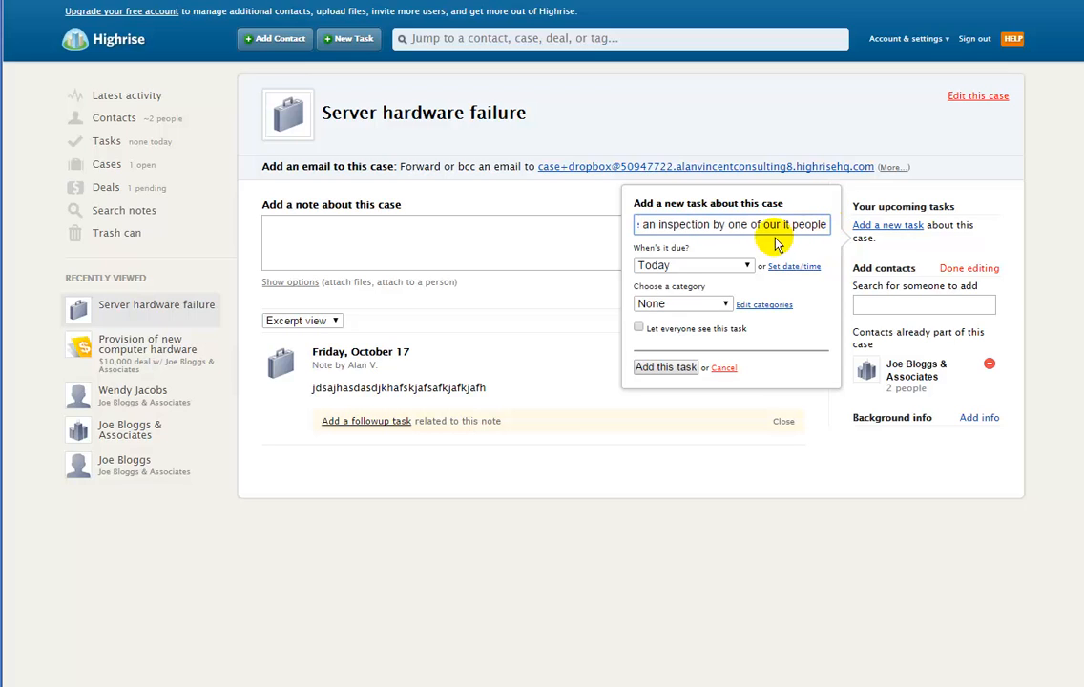
left_click(685, 267)
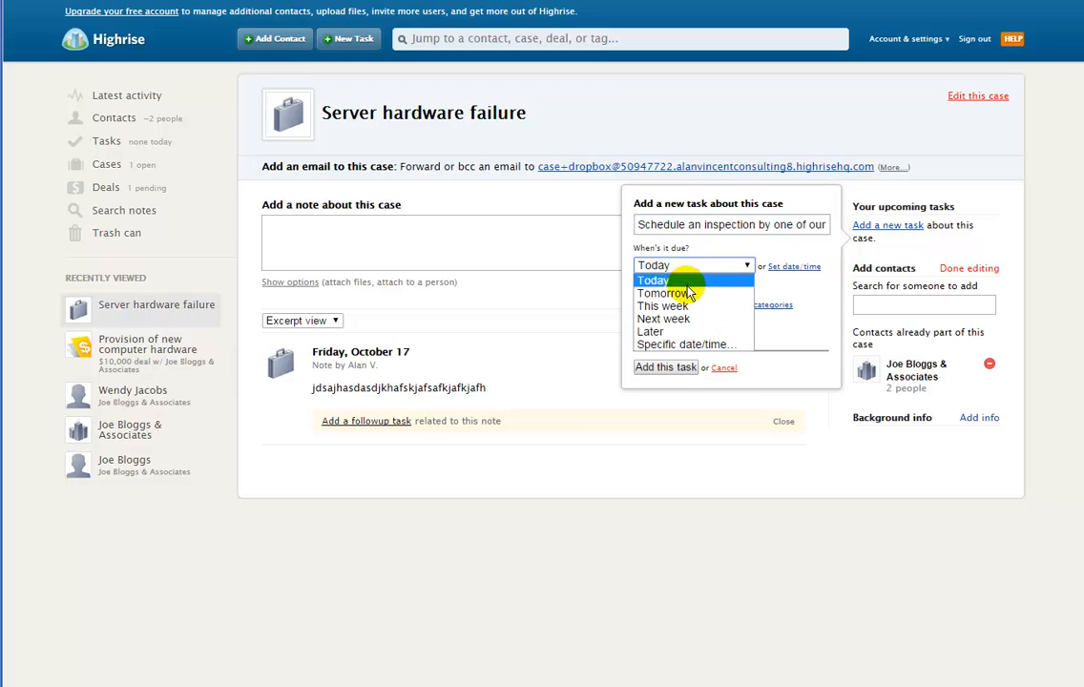
left_click(678, 319)
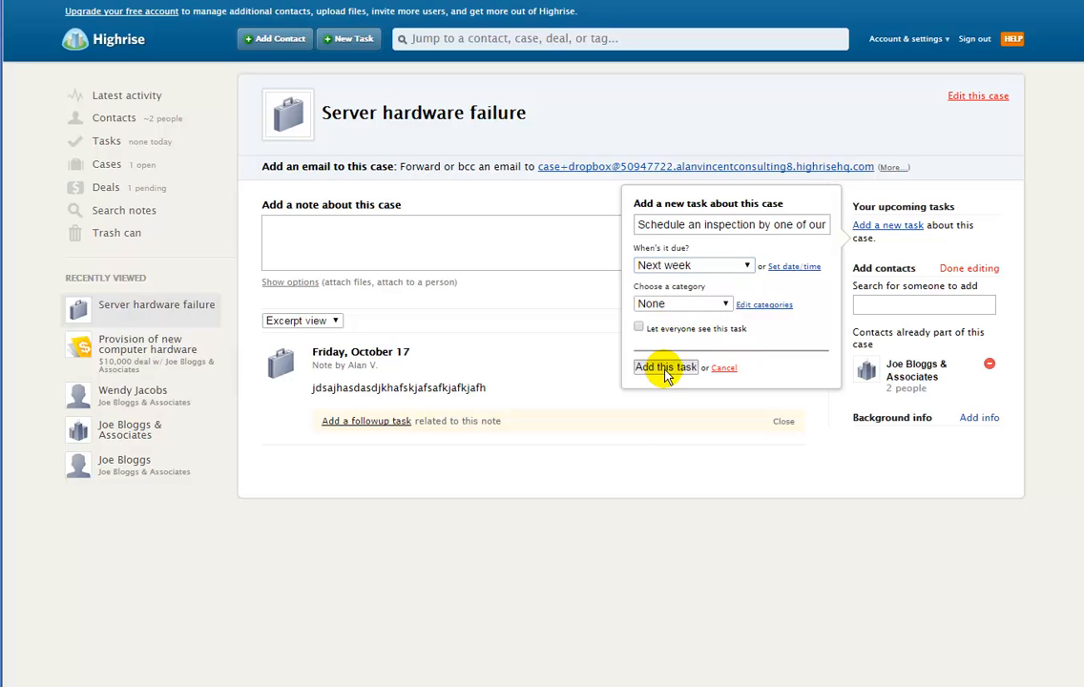
left_click(664, 368)
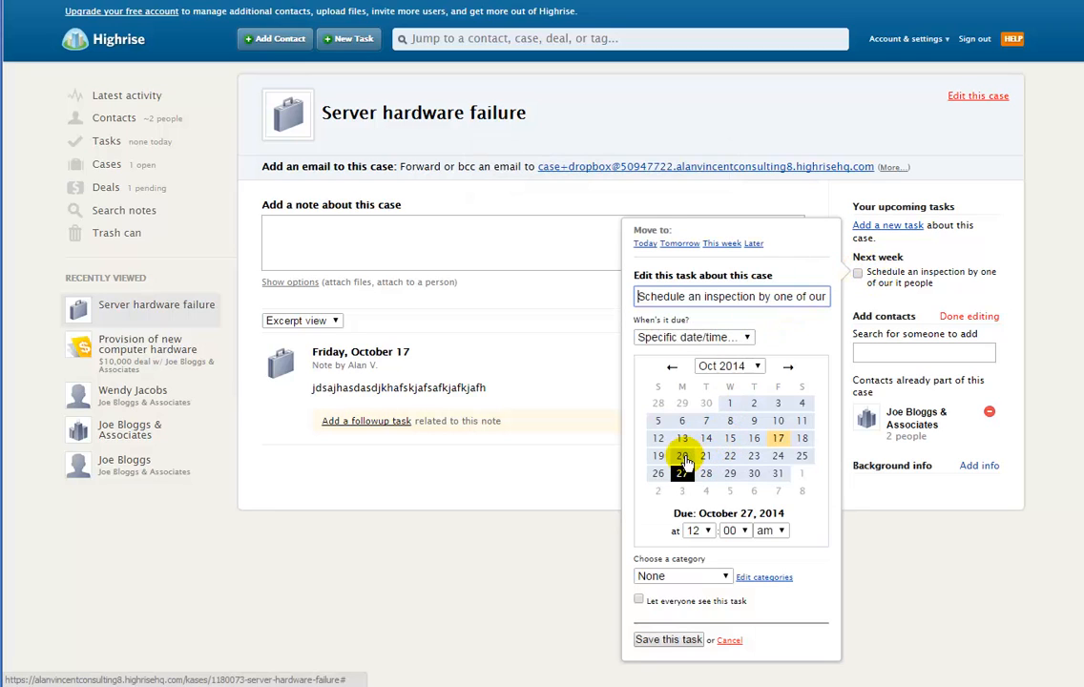
Change the inspection task to Email, due October 20 at 10am.
left_click(683, 456)
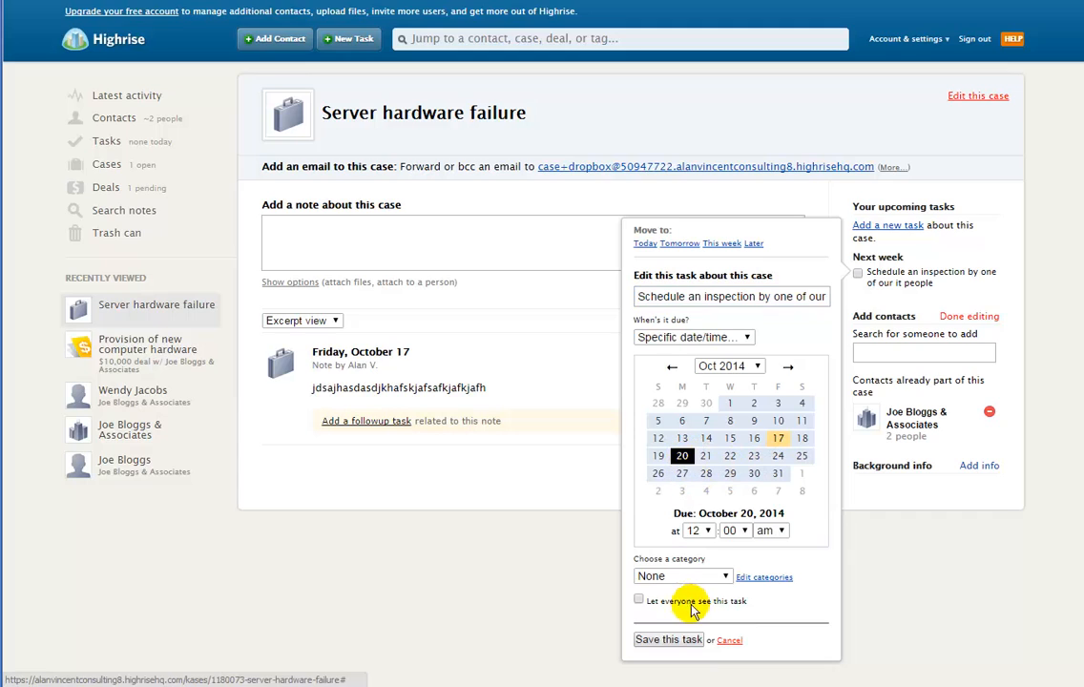
left_click(707, 531)
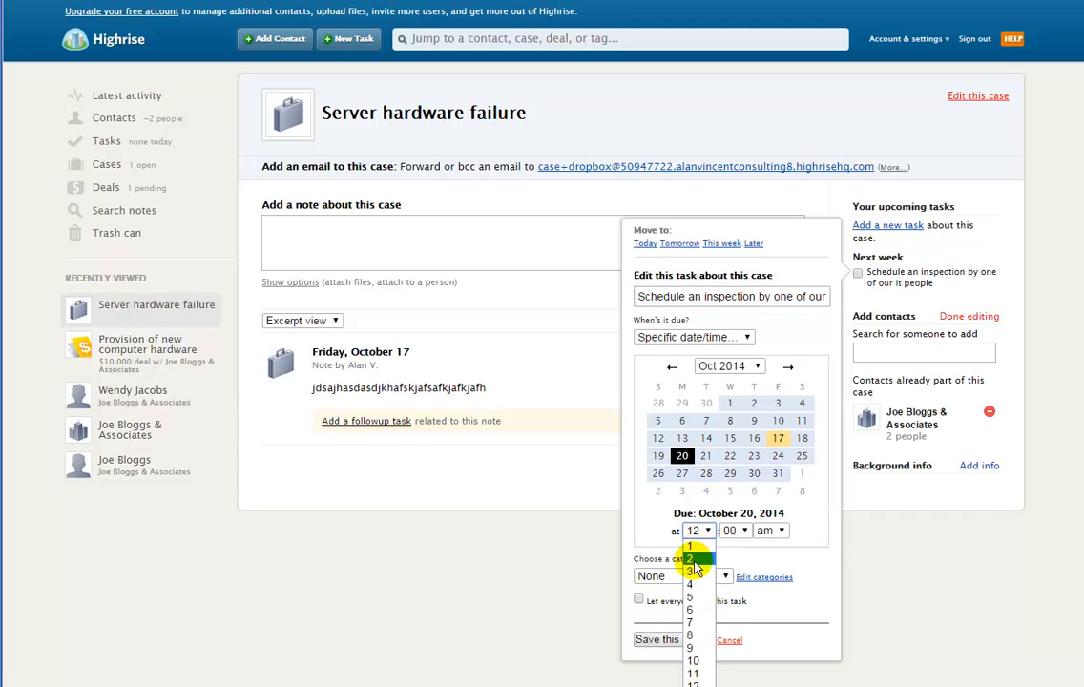
left_click(697, 661)
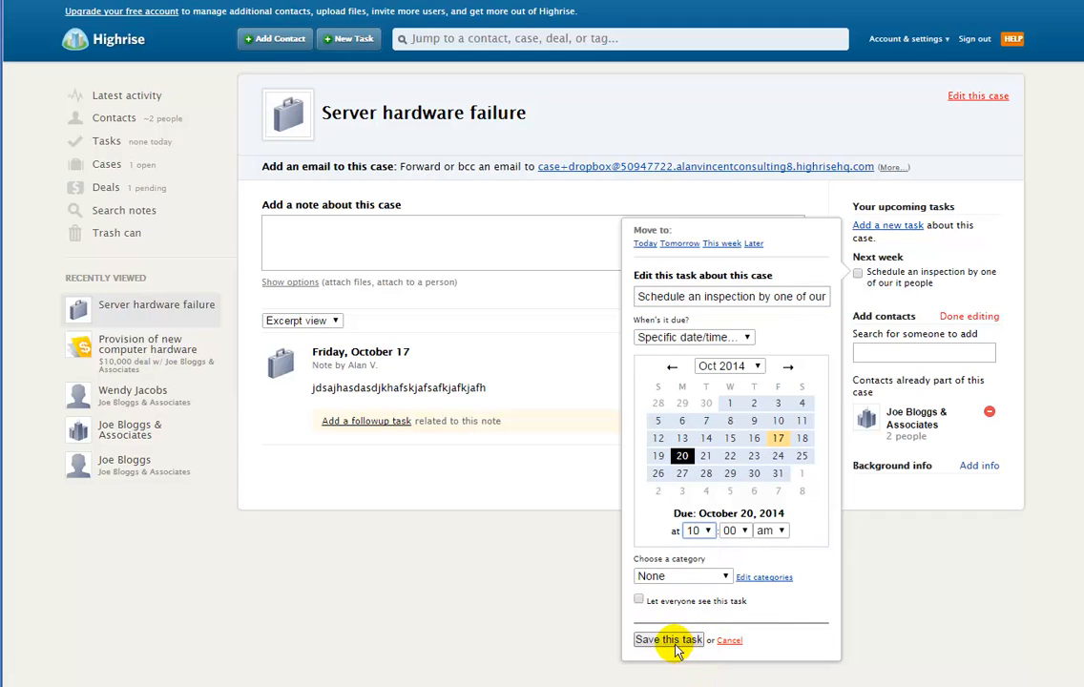
left_click(682, 578)
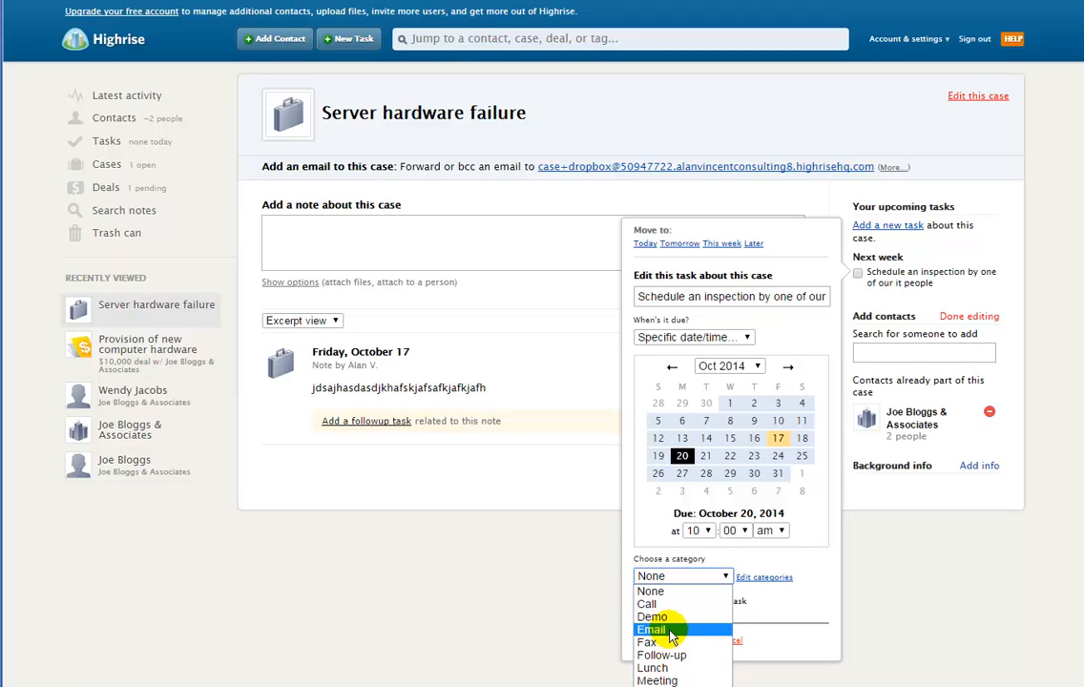
left_click(671, 631)
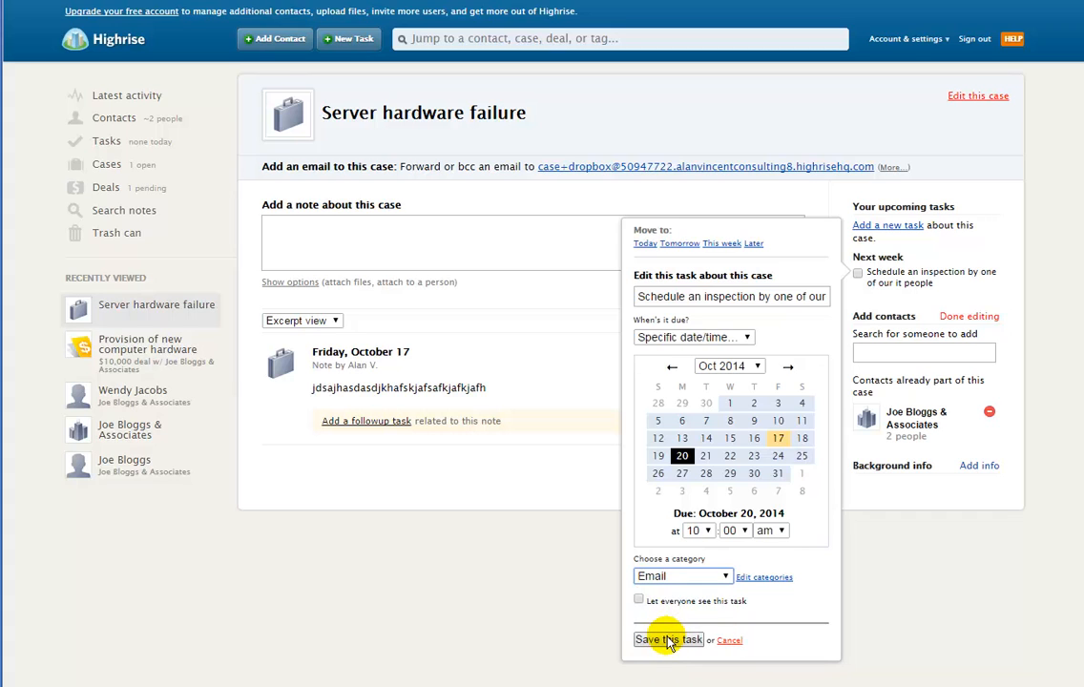
left_click(668, 641)
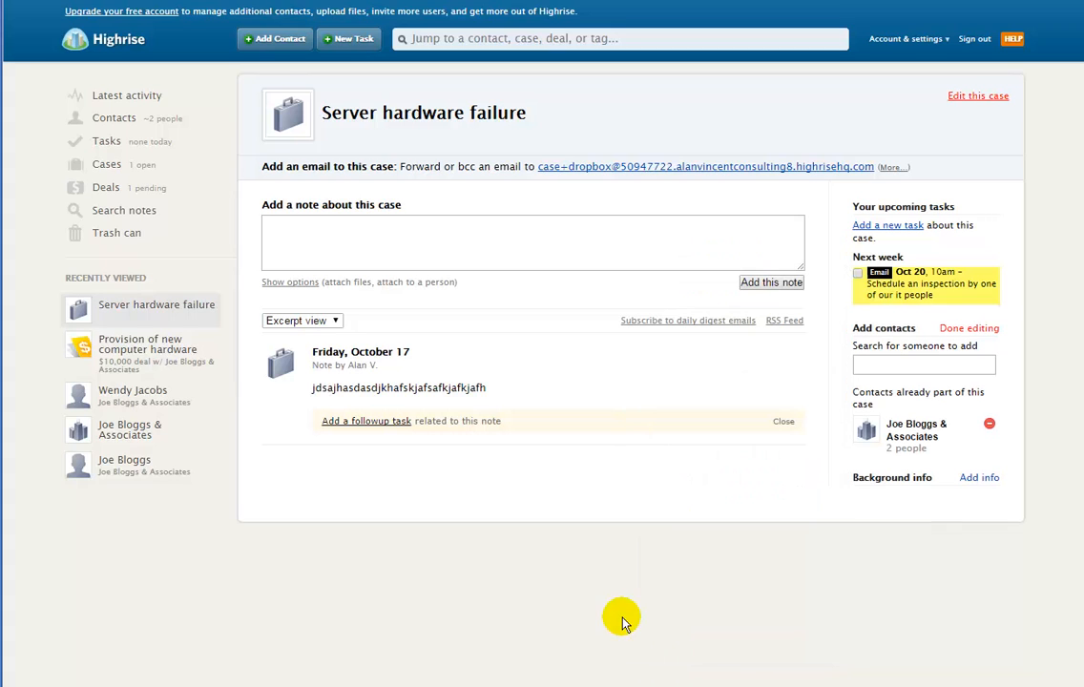
left_click(106, 143)
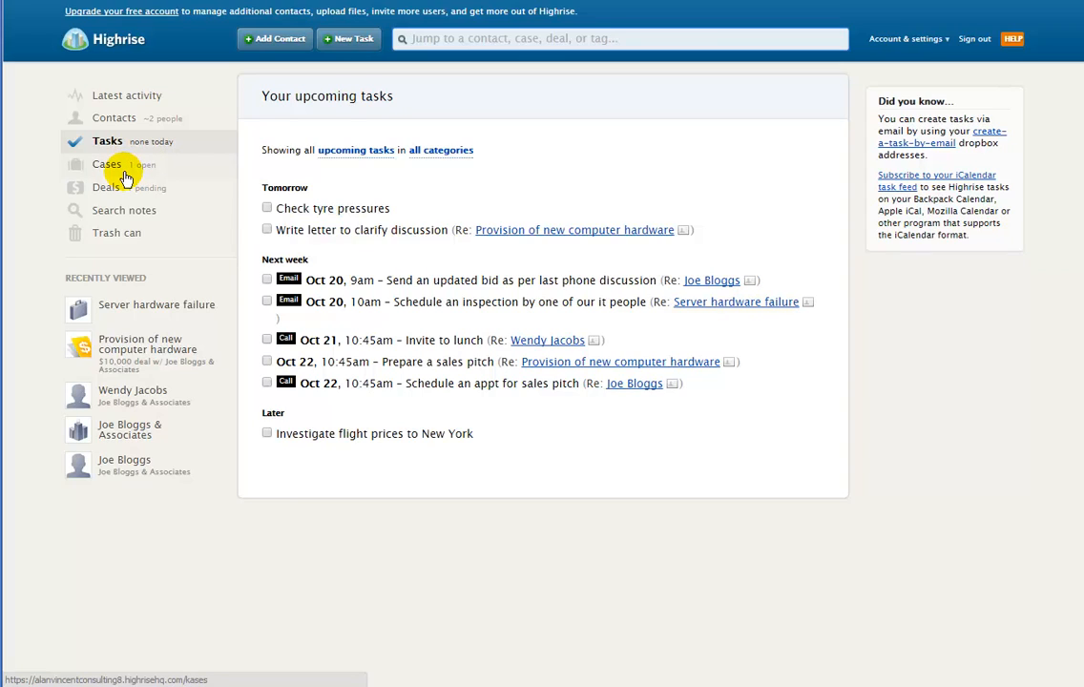
Open Search notes, then jump to the Sales & Marketing Executive contact by name.
left_click(441, 42)
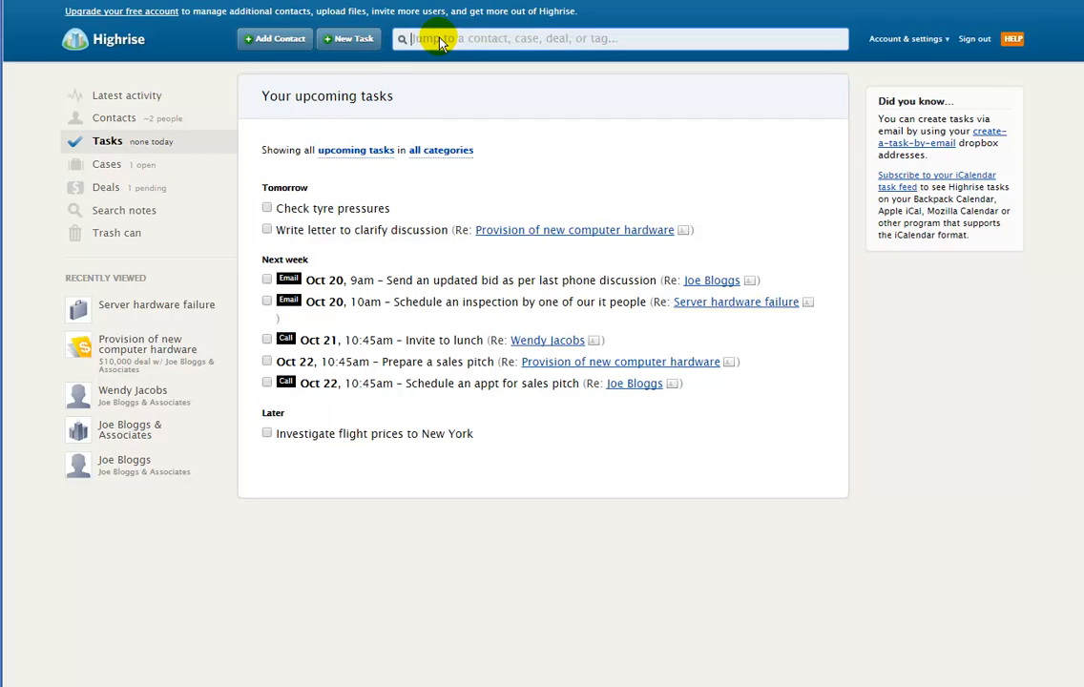
left_click(119, 214)
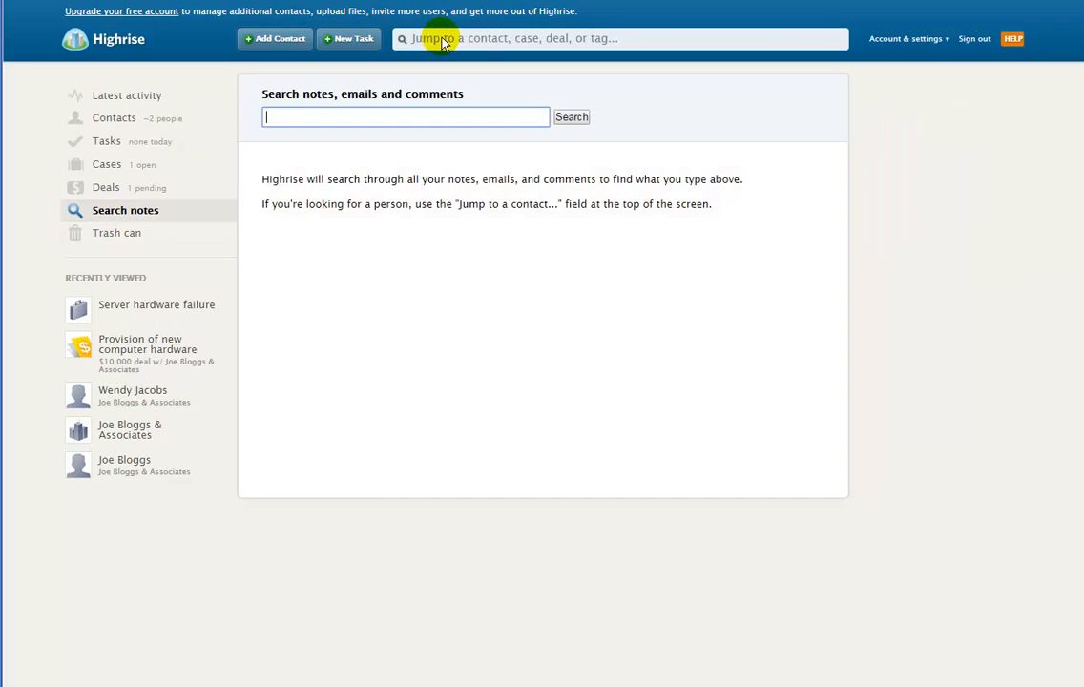
left_click(480, 40)
type("wendy")
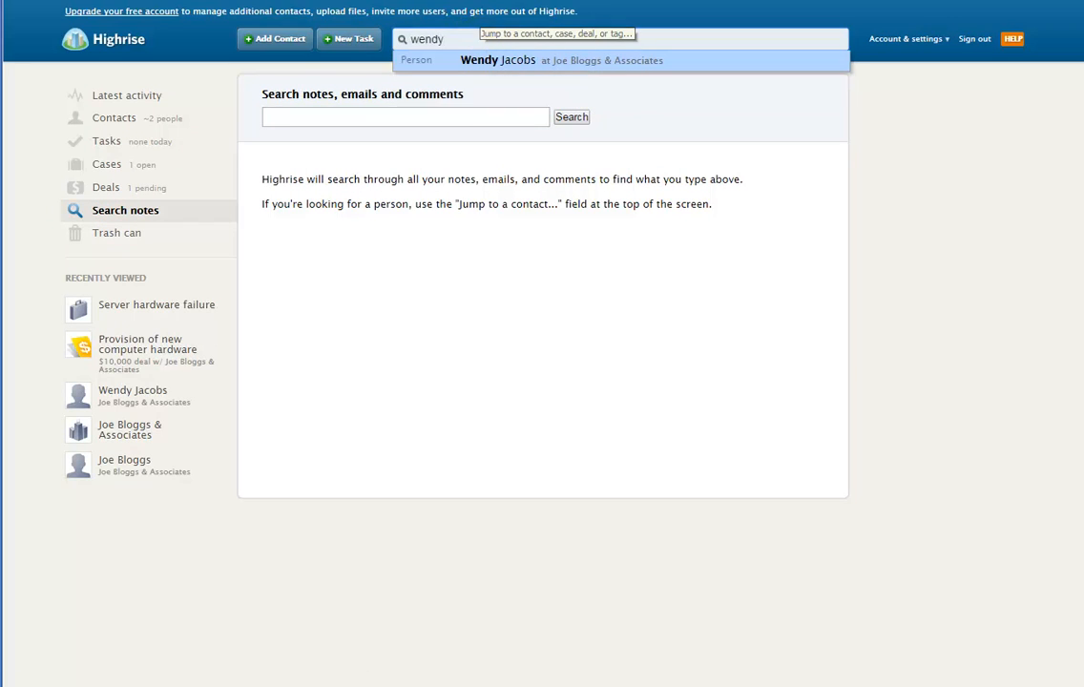
left_click(507, 62)
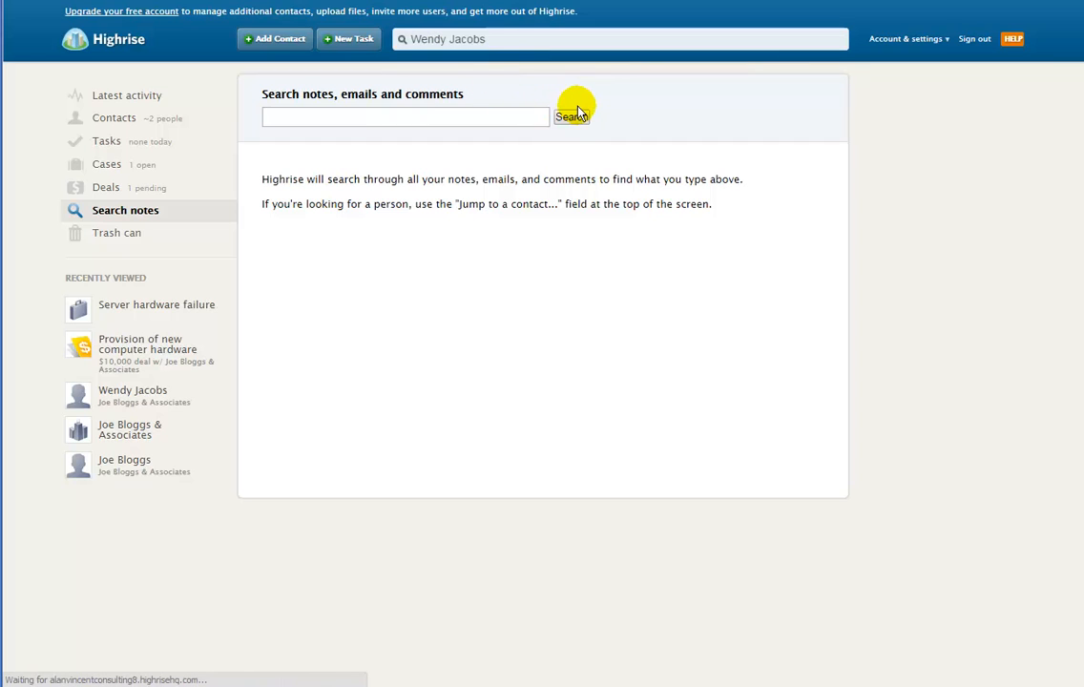
Add a note 'ads' to the contact, attached to the Provision of new computer hardware deal.
type("adskdsajasdjdsakhsdakasdasdkjhsad")
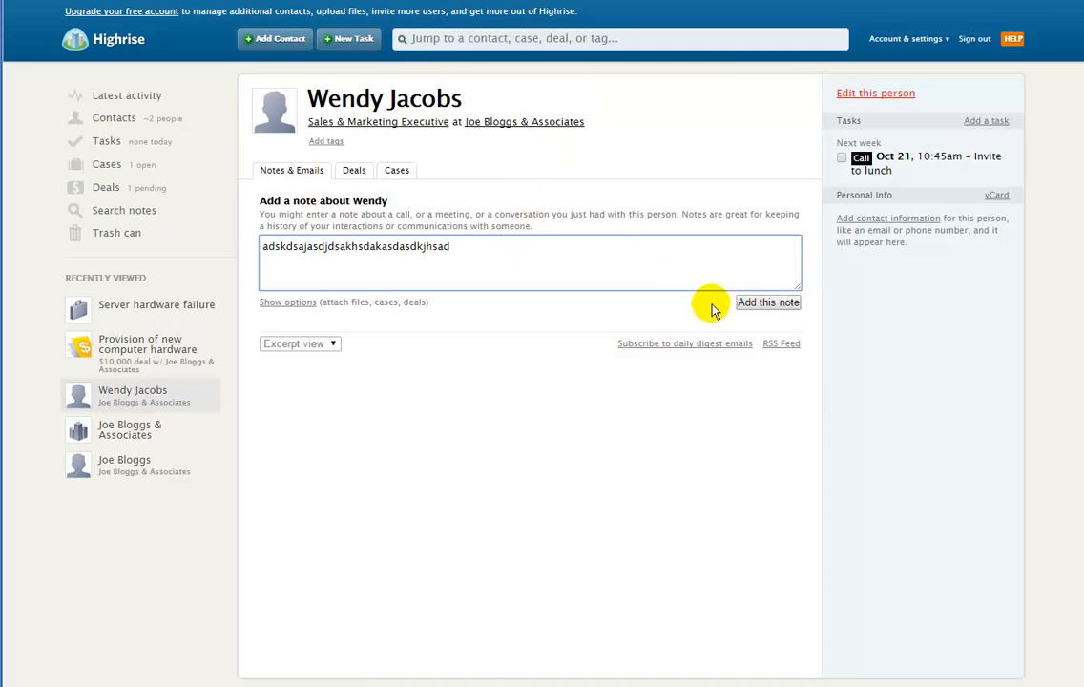
left_click(291, 303)
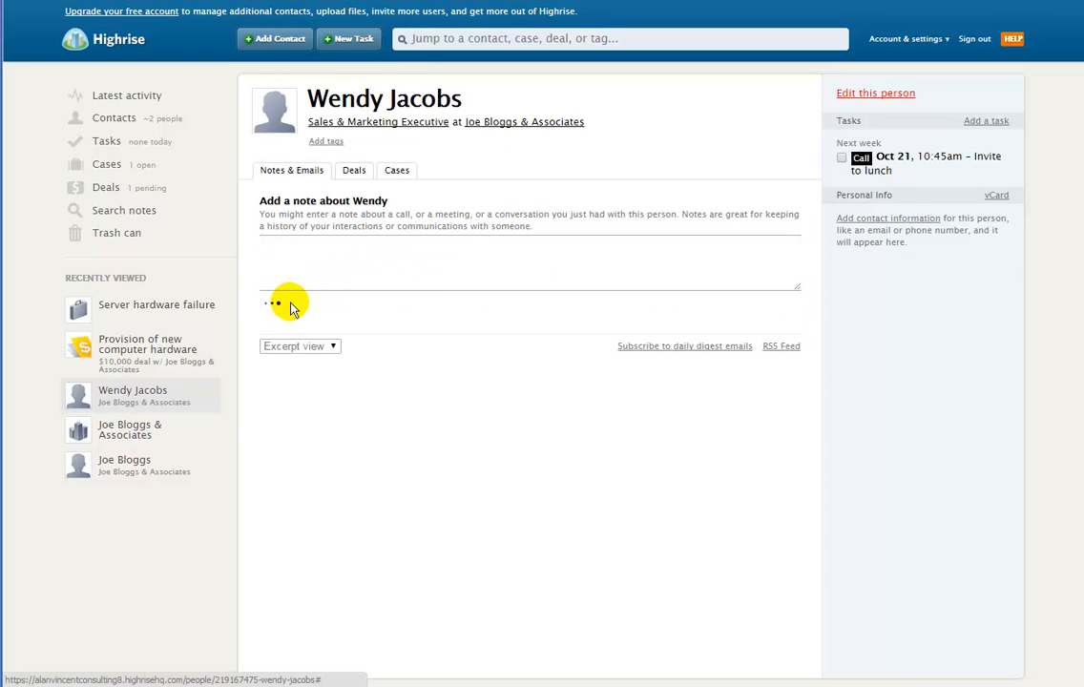
left_click(351, 378)
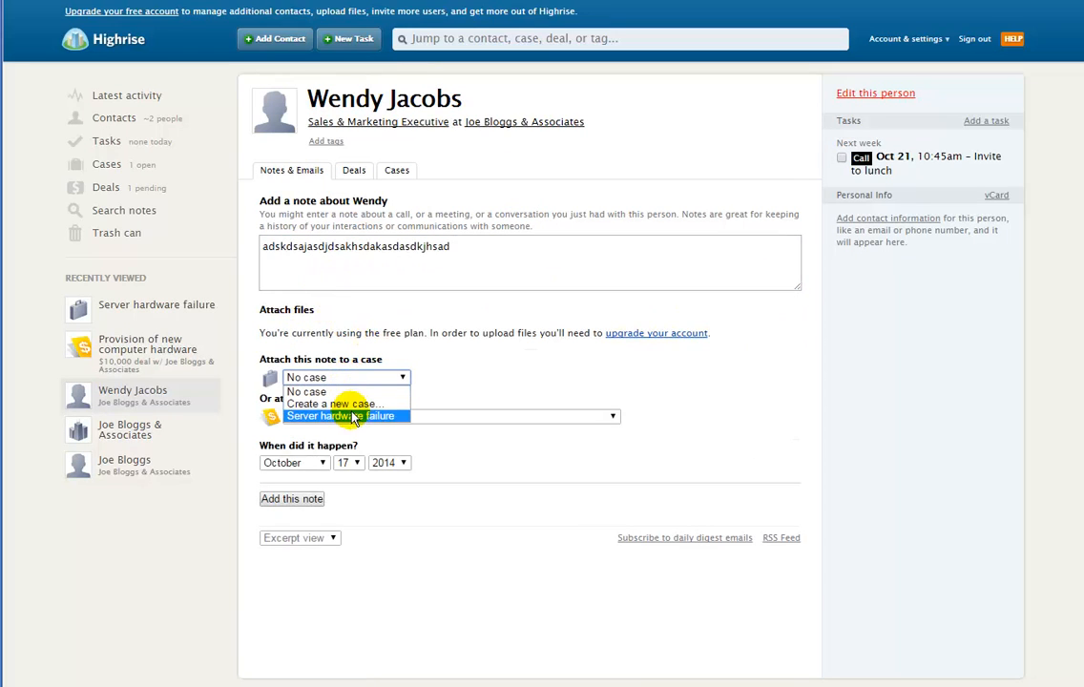
left_click(353, 417)
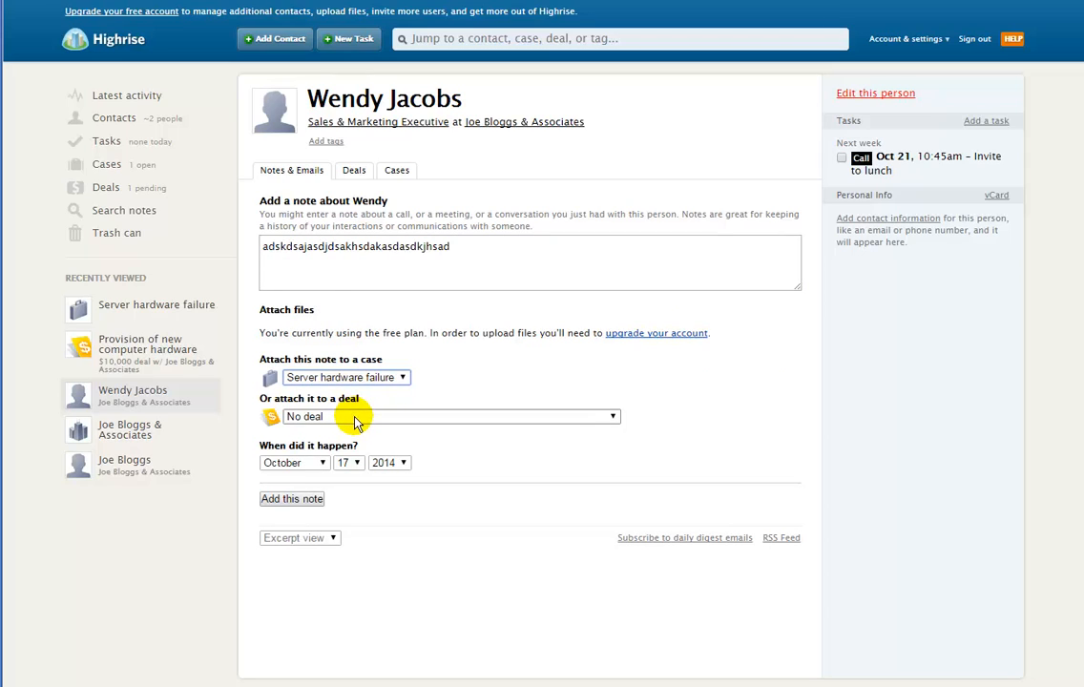
left_click(356, 420)
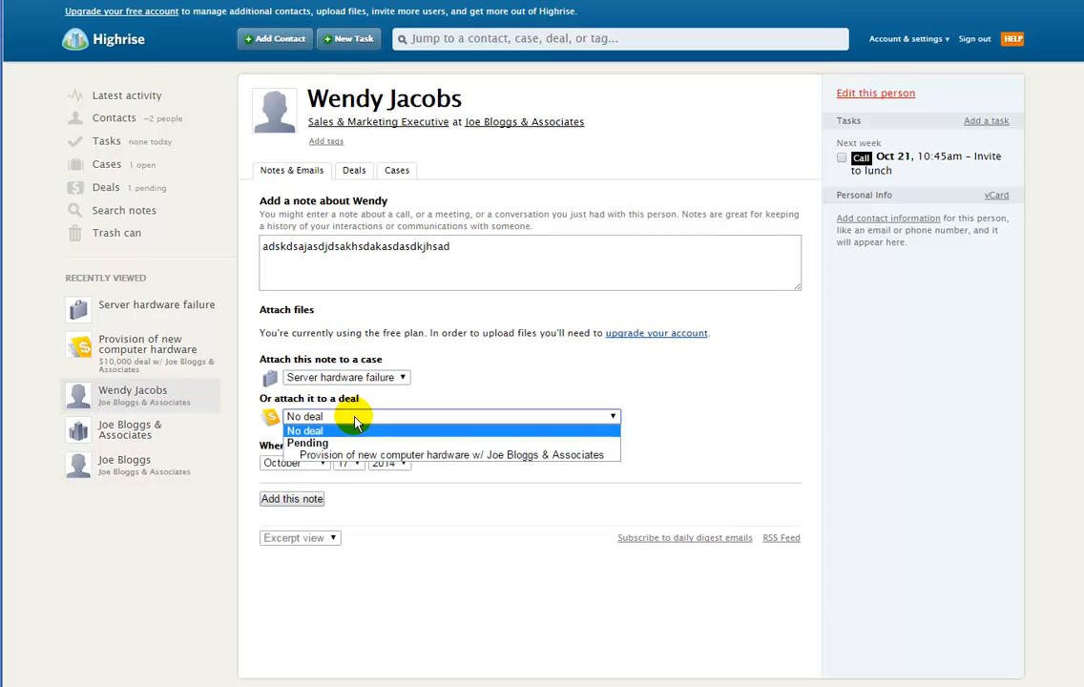
left_click(394, 457)
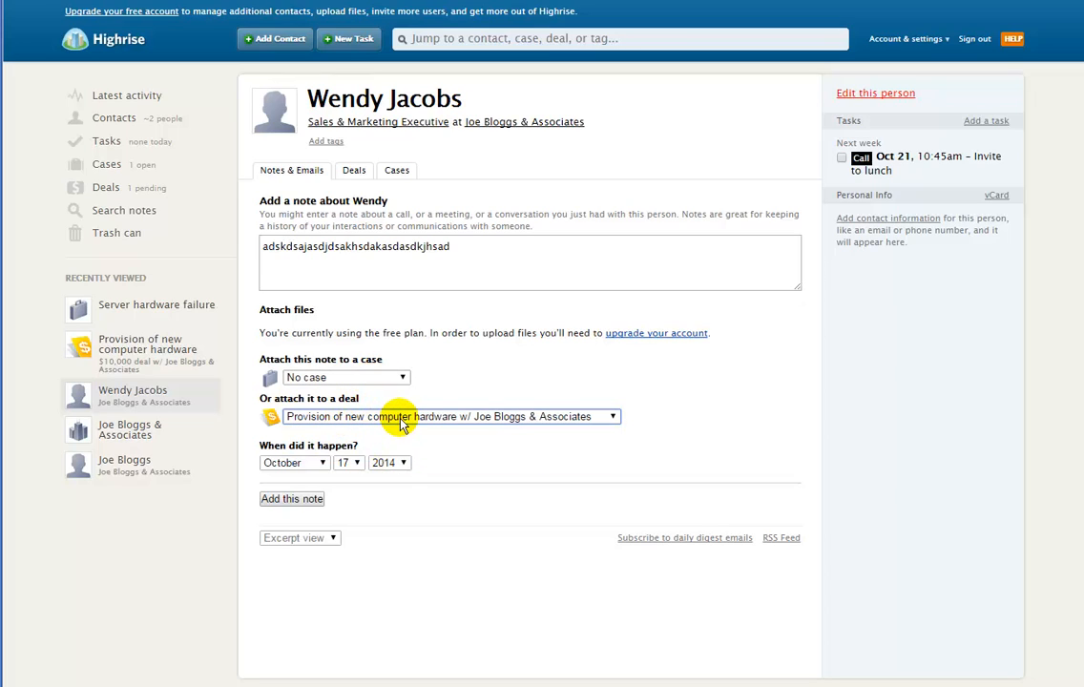
left_click(303, 503)
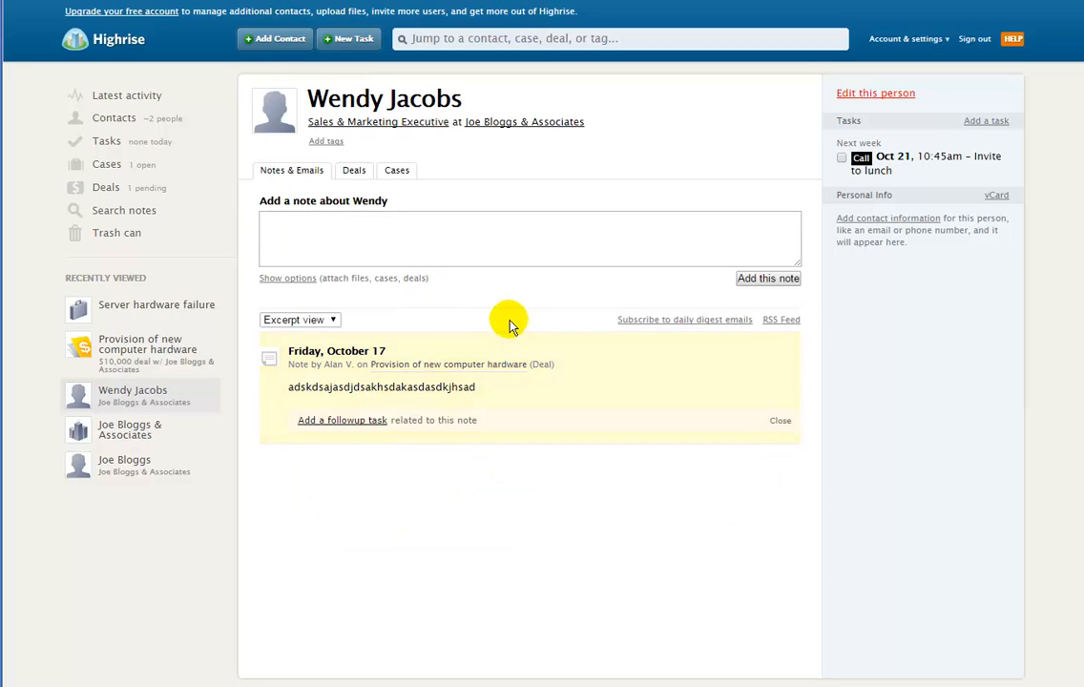
Add a second note to the contact, also linked to the computer hardware deal.
left_click(471, 241)
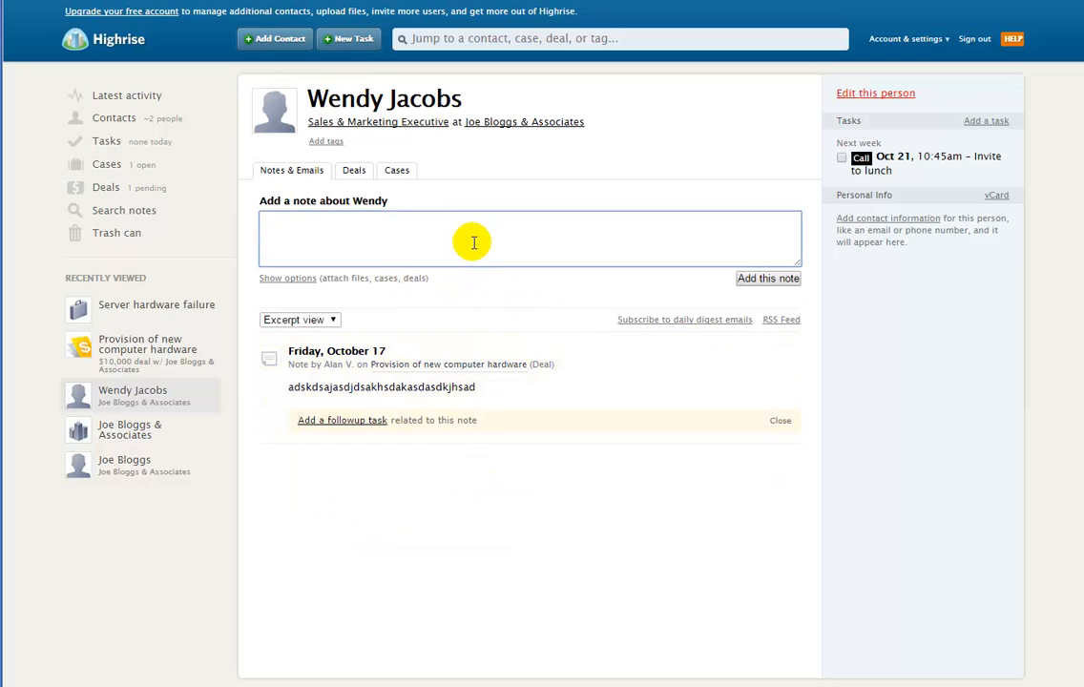
type("kjbdsakjhdsakjhsadkjadshkjasdhkadsjacnlkjldsjsd;l")
left_click(291, 278)
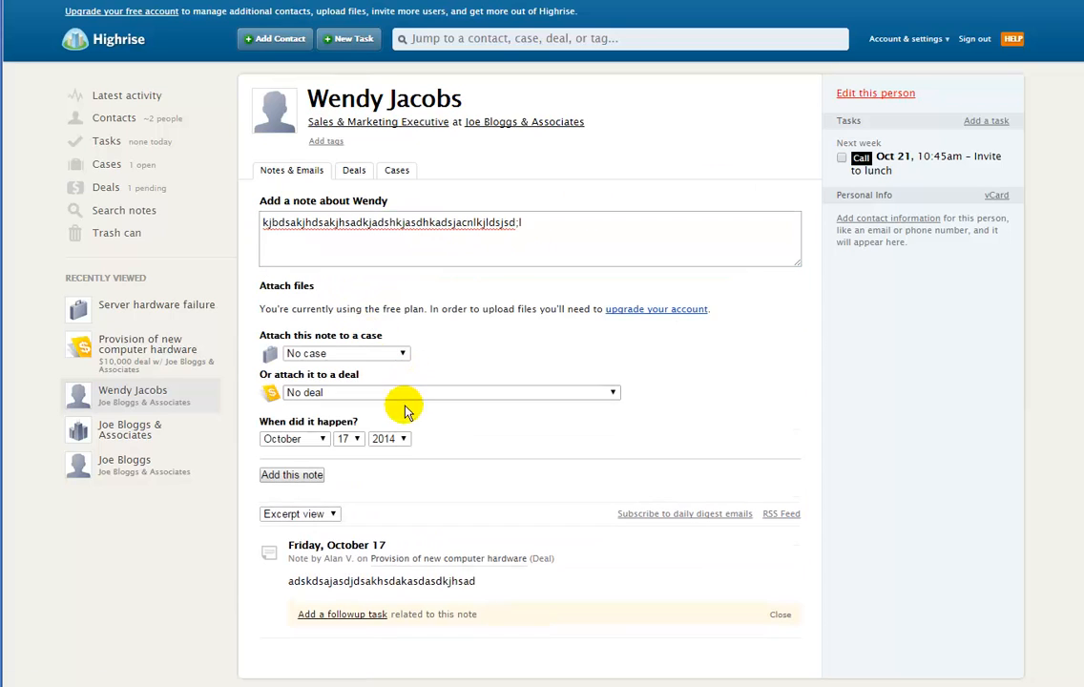
left_click(377, 393)
left_click(357, 430)
left_click(281, 475)
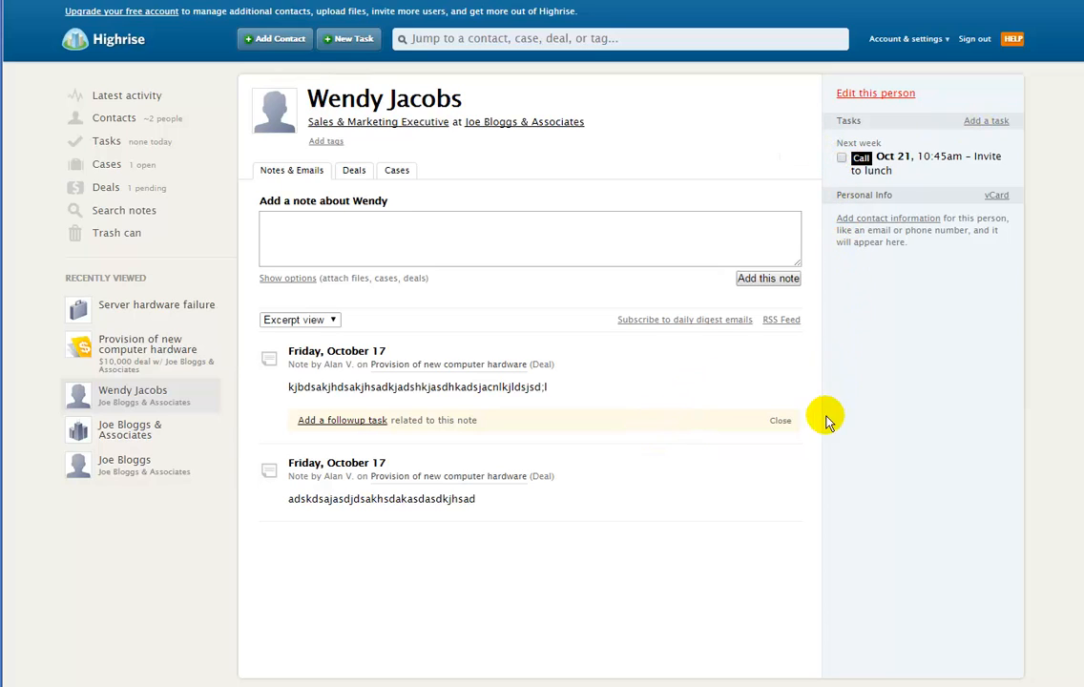
left_click(875, 225)
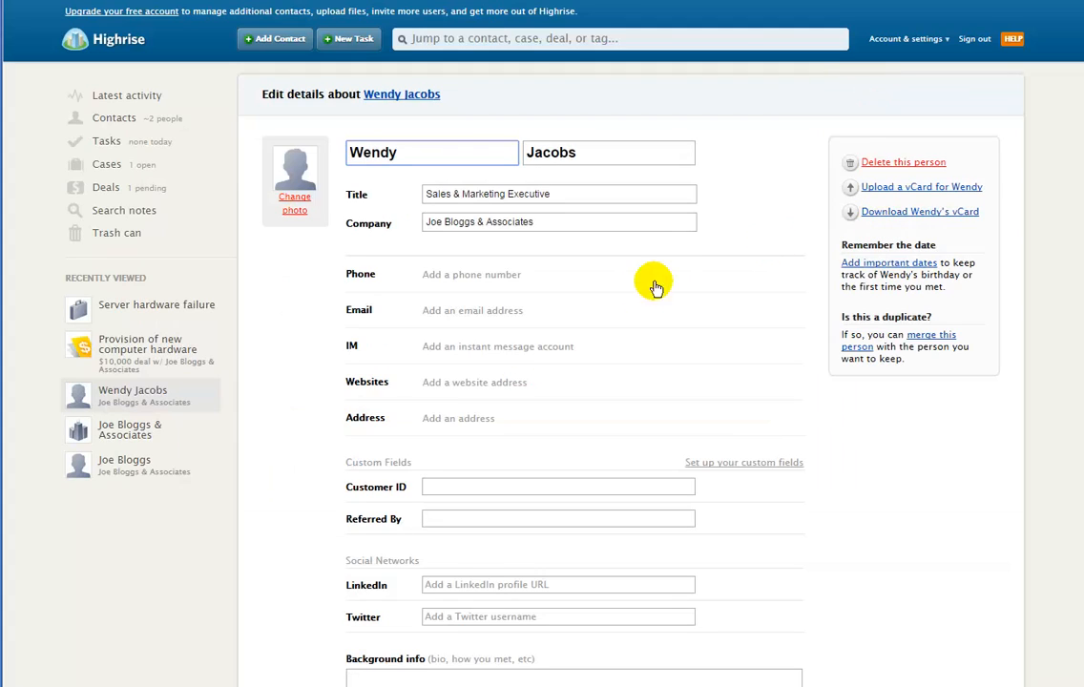
scroll(628, 301, "down", 3)
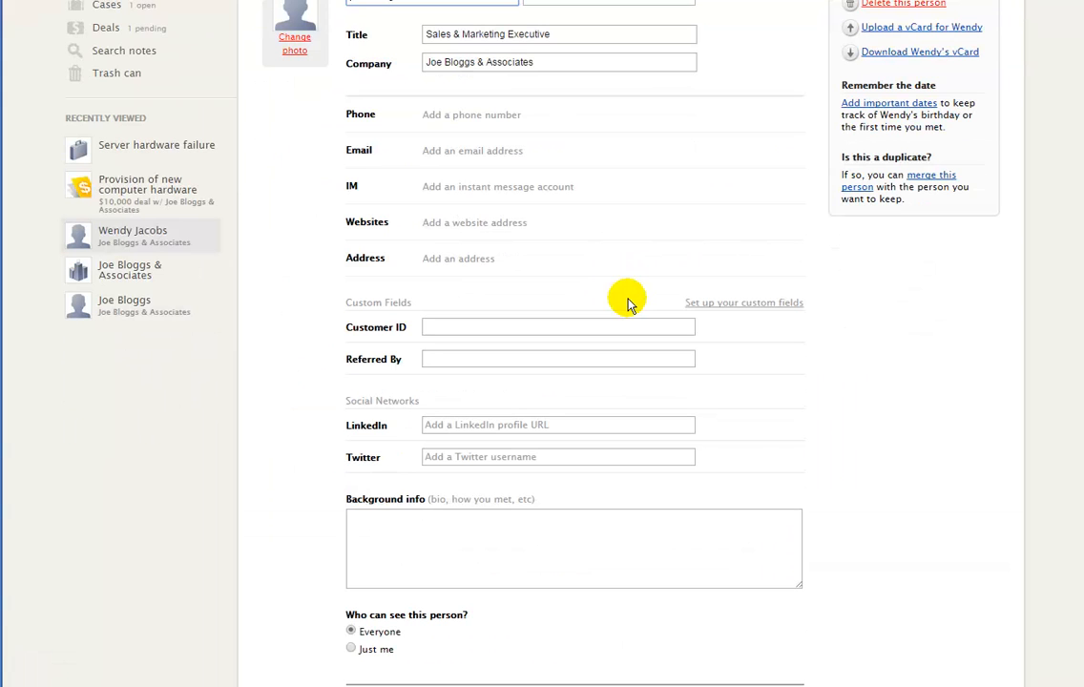
scroll(628, 301, "down", 2)
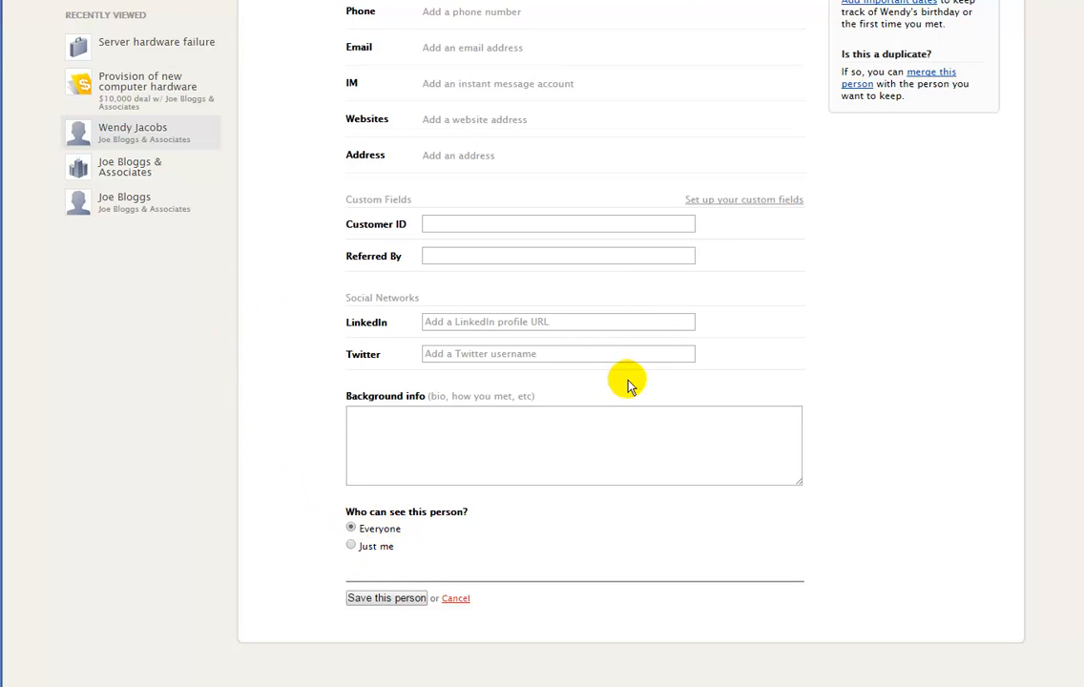
scroll(627, 382, "up", 5)
scroll(628, 385, "down", 5)
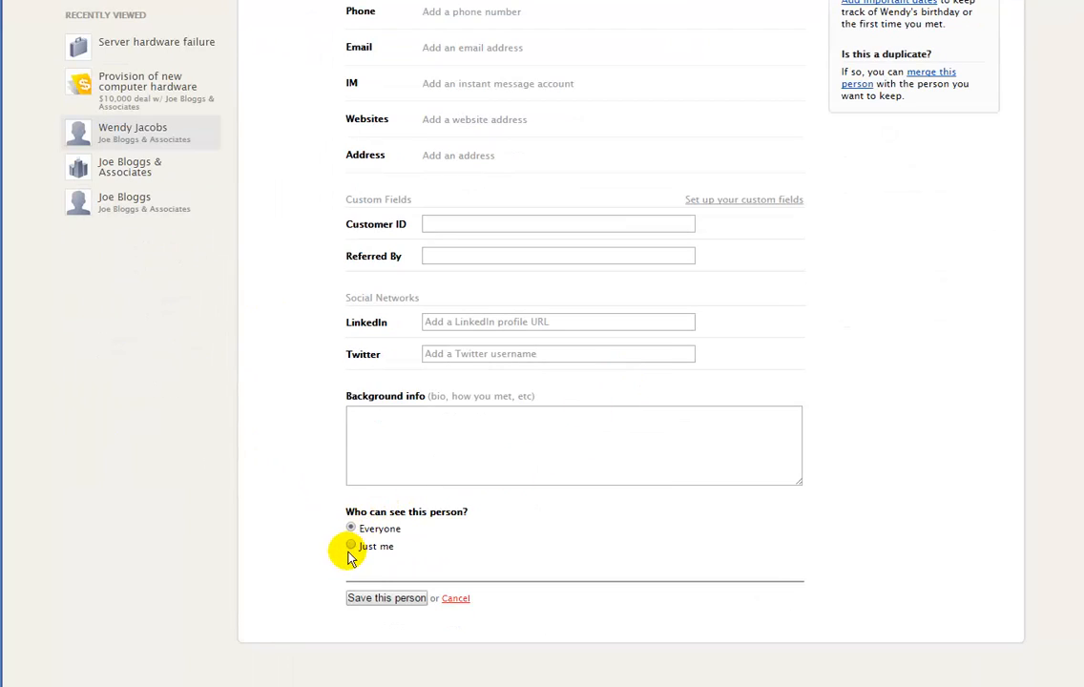
left_click(452, 600)
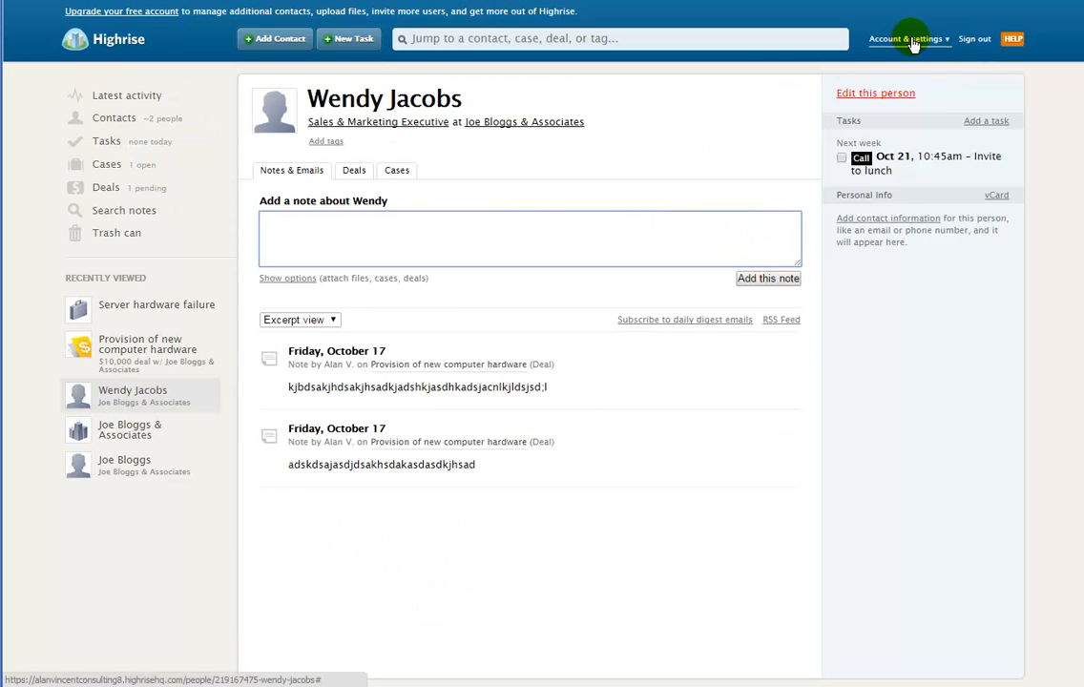
Check the email dropbox settings under My info, then show Latest activity.
left_click(911, 40)
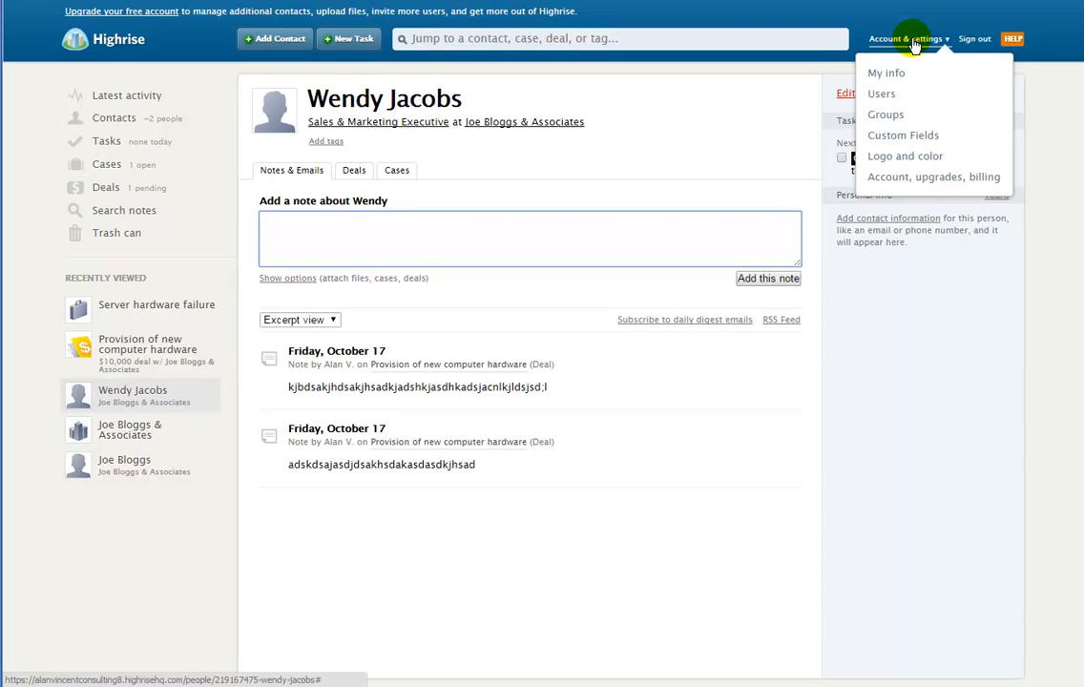
left_click(897, 72)
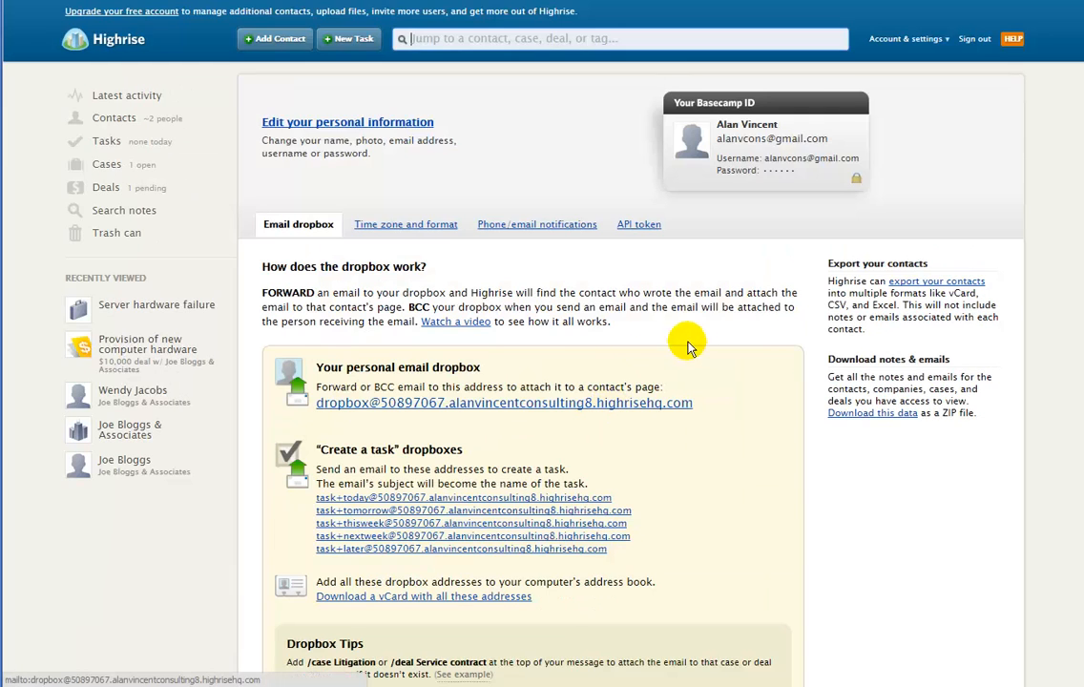
left_click(133, 96)
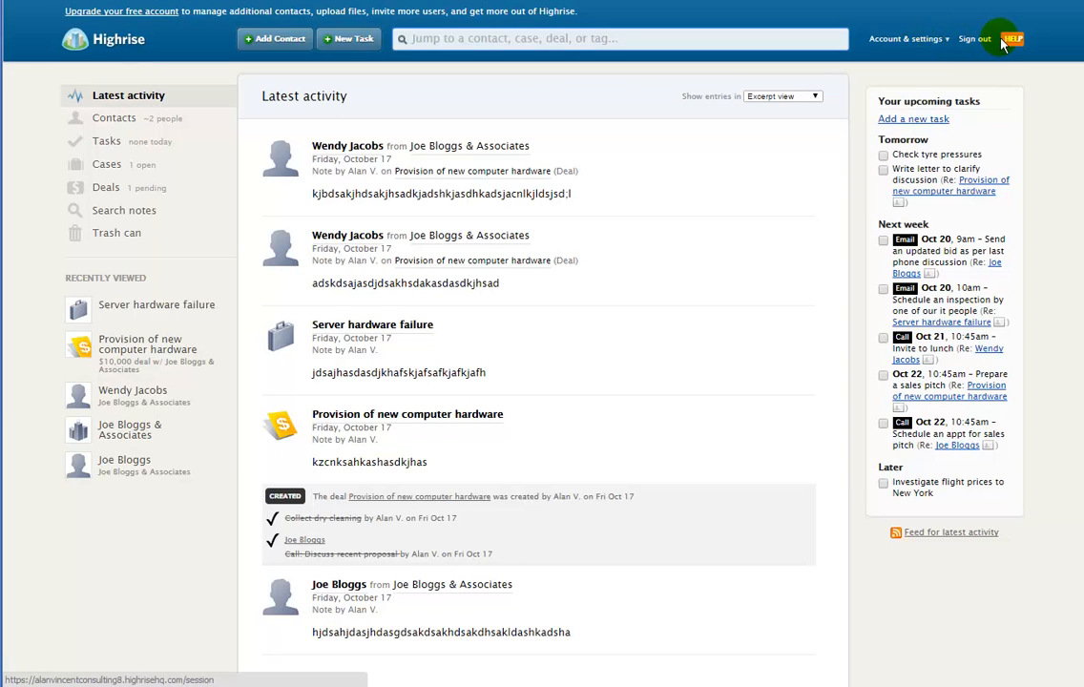